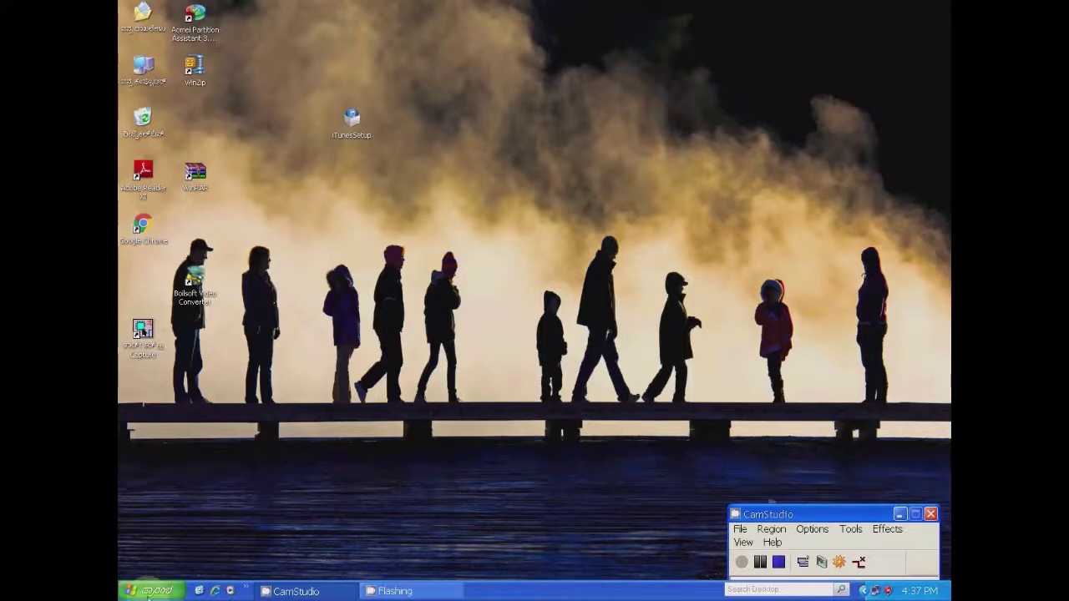
Step: Launch Capture Student from the PSpice Student program group
{"action": "left_click", "coordinate": [148, 593]}
{"action": "mouse_move", "coordinate": [169, 541]}
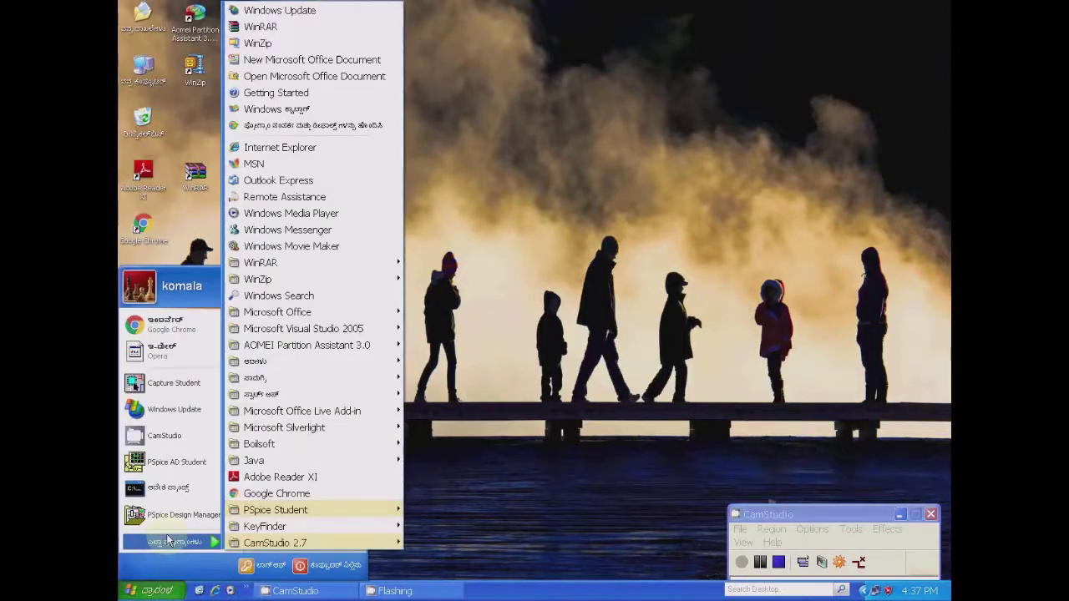
{"action": "mouse_move", "coordinate": [257, 515]}
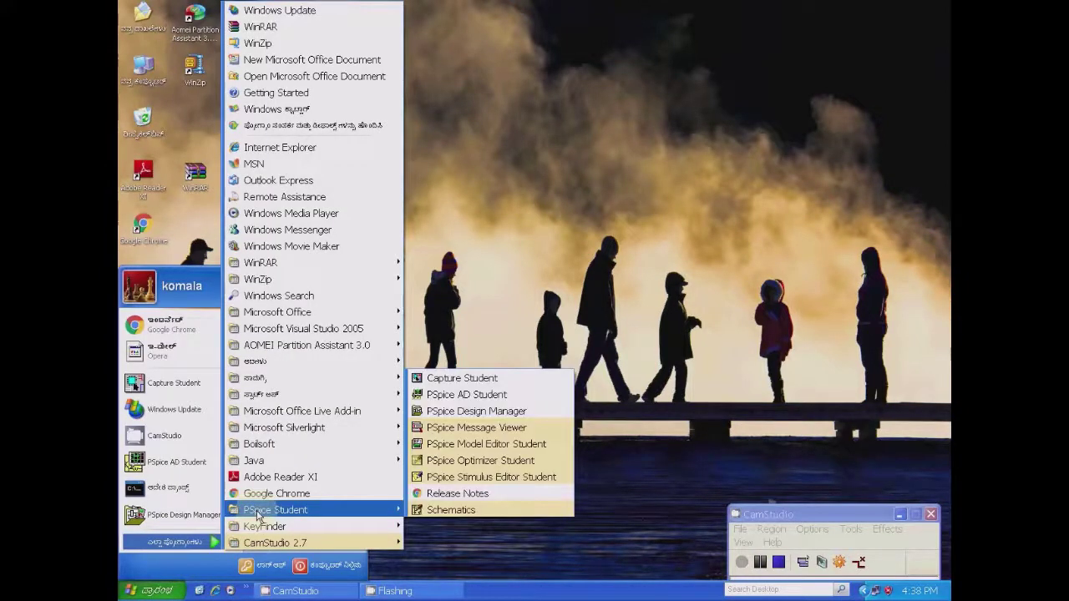
{"action": "left_click", "coordinate": [458, 380]}
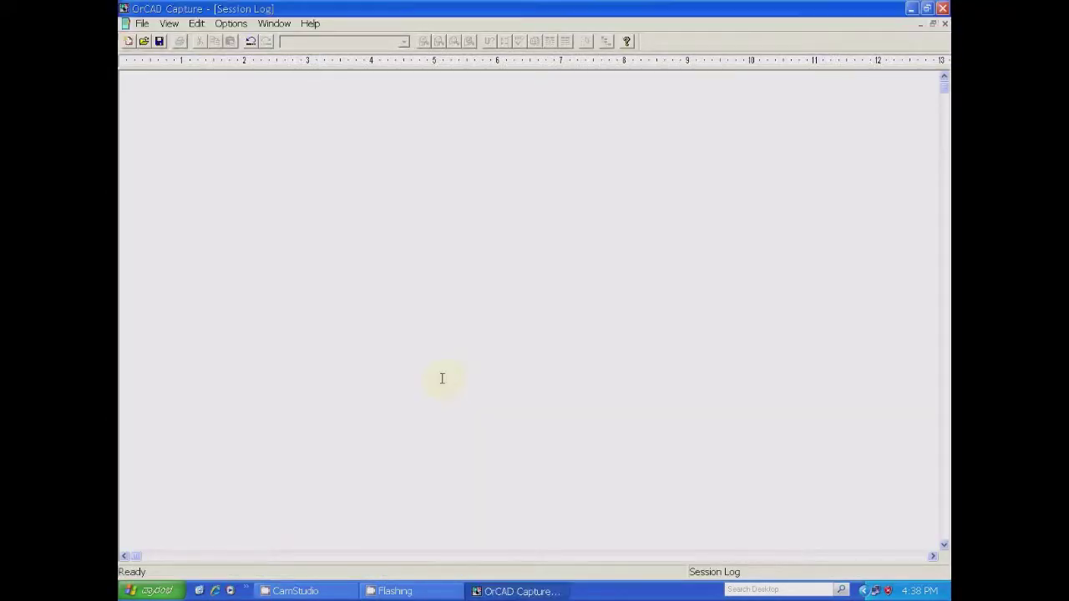
Step: Create a blank Analog or Mixed A/D project named ADE_Exp3_WC in C:\Program Files\OrCAD_Demo\Projects
{"action": "left_click", "coordinate": [139, 24]}
{"action": "mouse_move", "coordinate": [150, 39]}
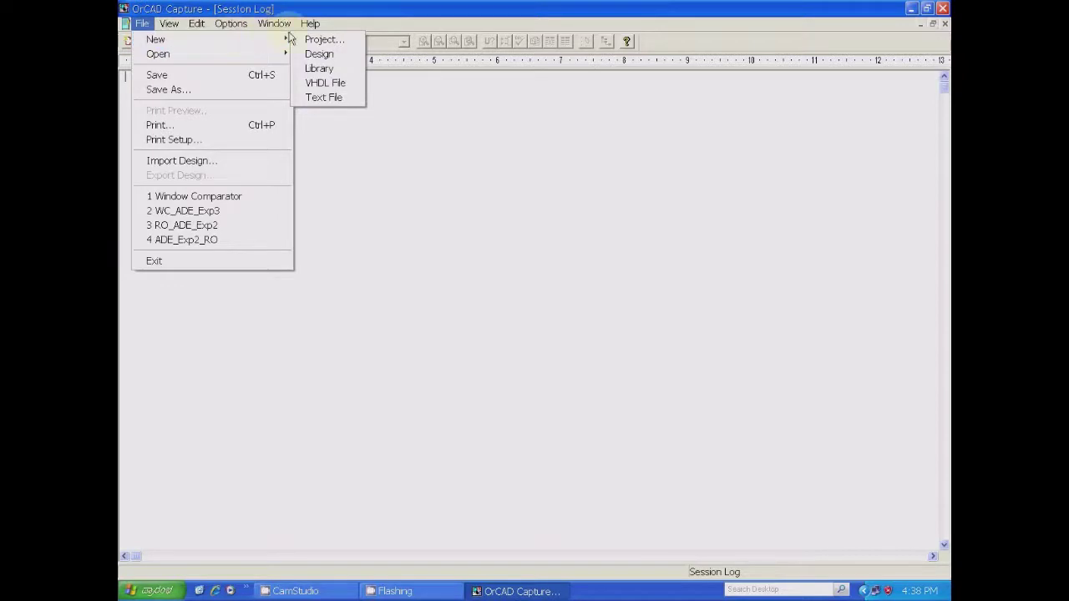
{"action": "left_click", "coordinate": [316, 39]}
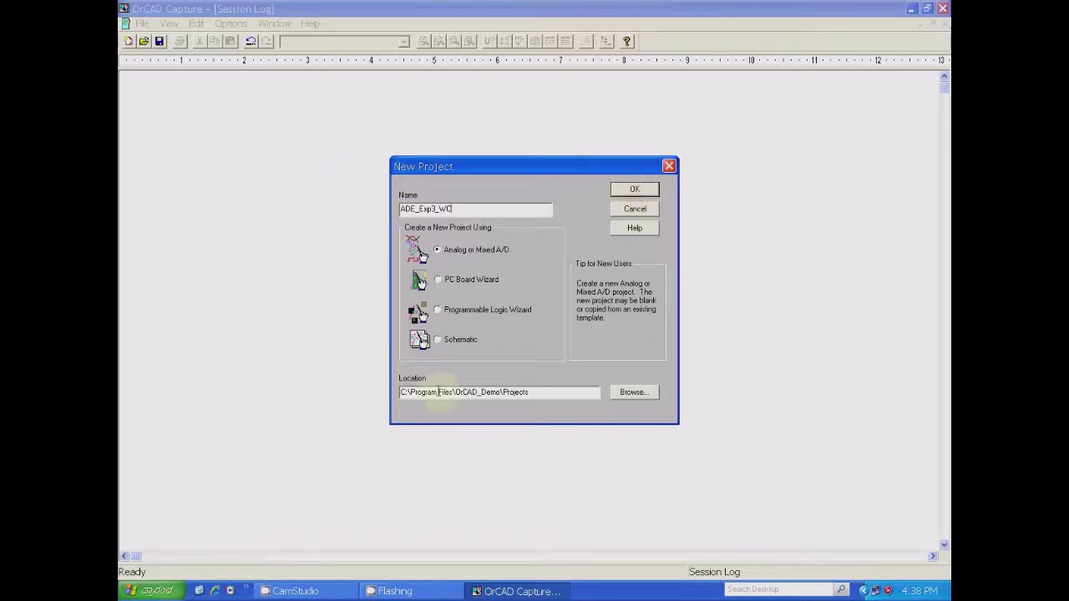
{"action": "left_click", "coordinate": [635, 191]}
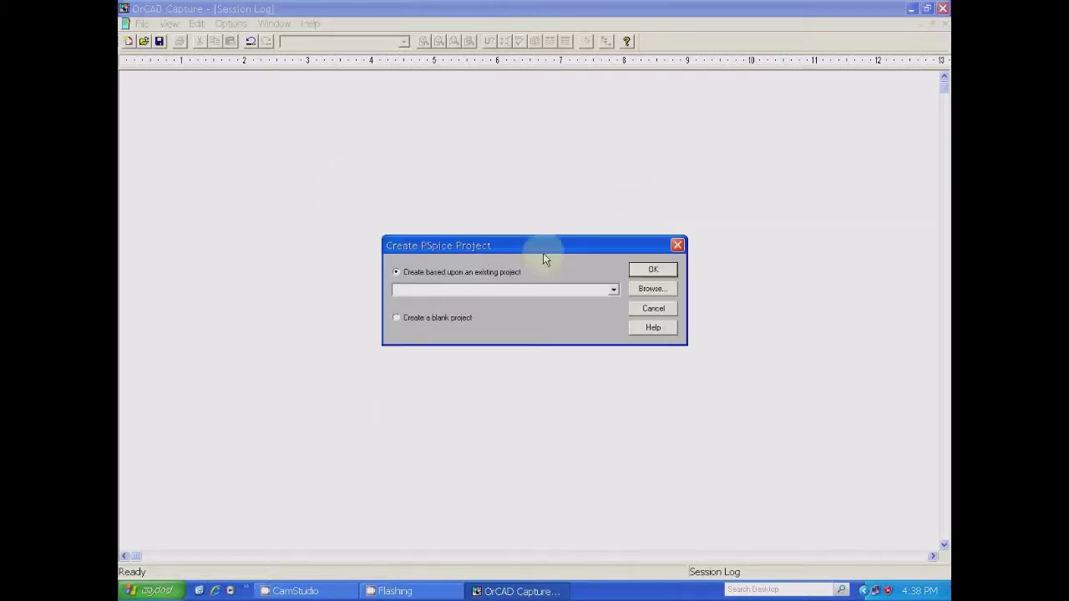
{"action": "left_click", "coordinate": [406, 319]}
{"action": "left_click", "coordinate": [655, 269]}
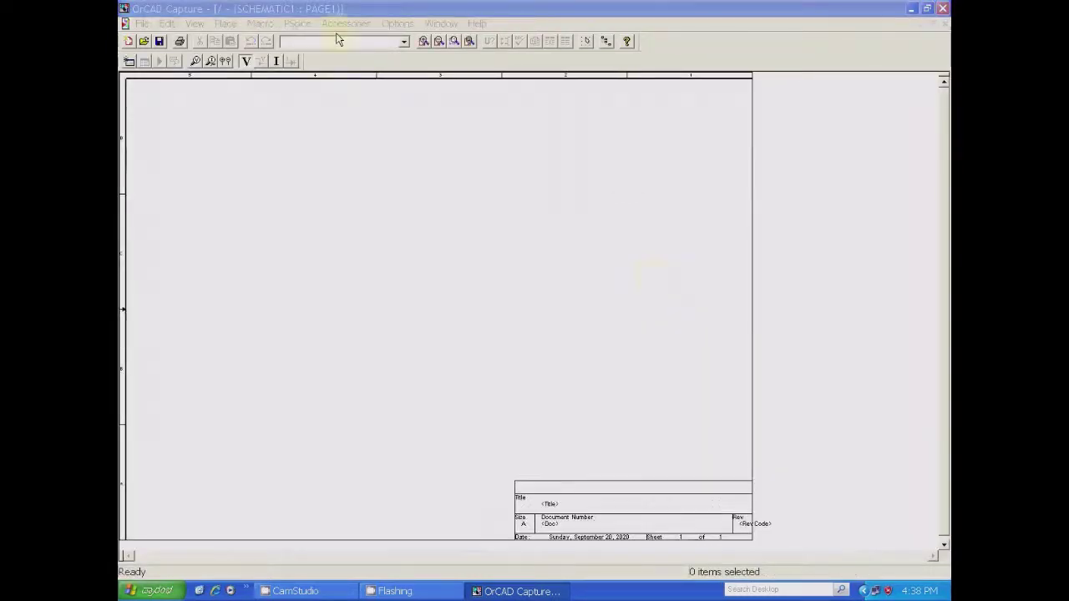
Step: Place two uA741 op-amps from the EVAL library, one above the other, in the middle of the schematic page
{"action": "left_click", "coordinate": [226, 24]}
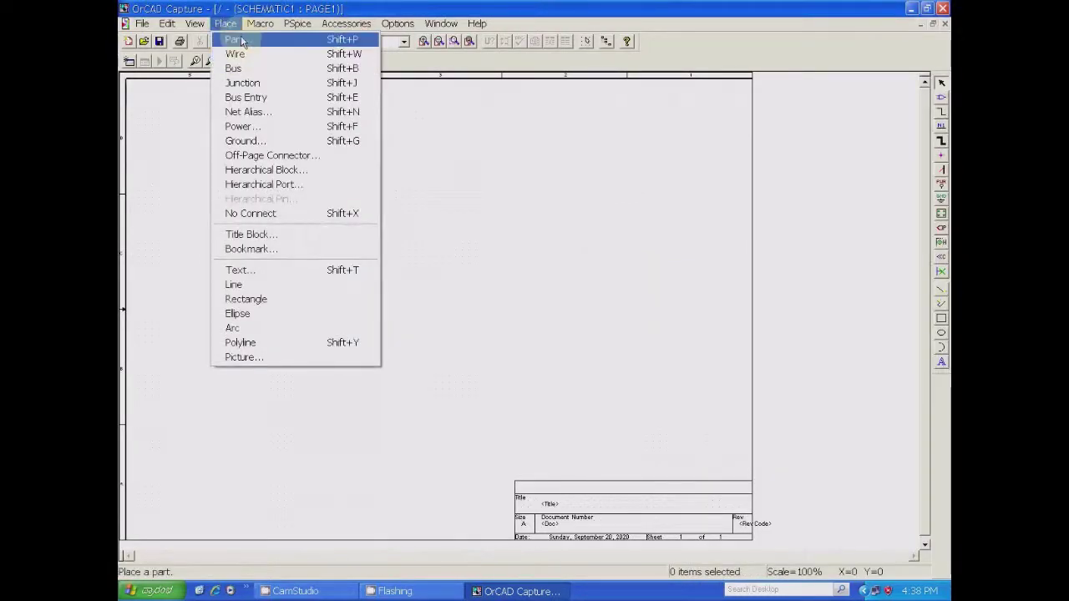
{"action": "left_click", "coordinate": [233, 39]}
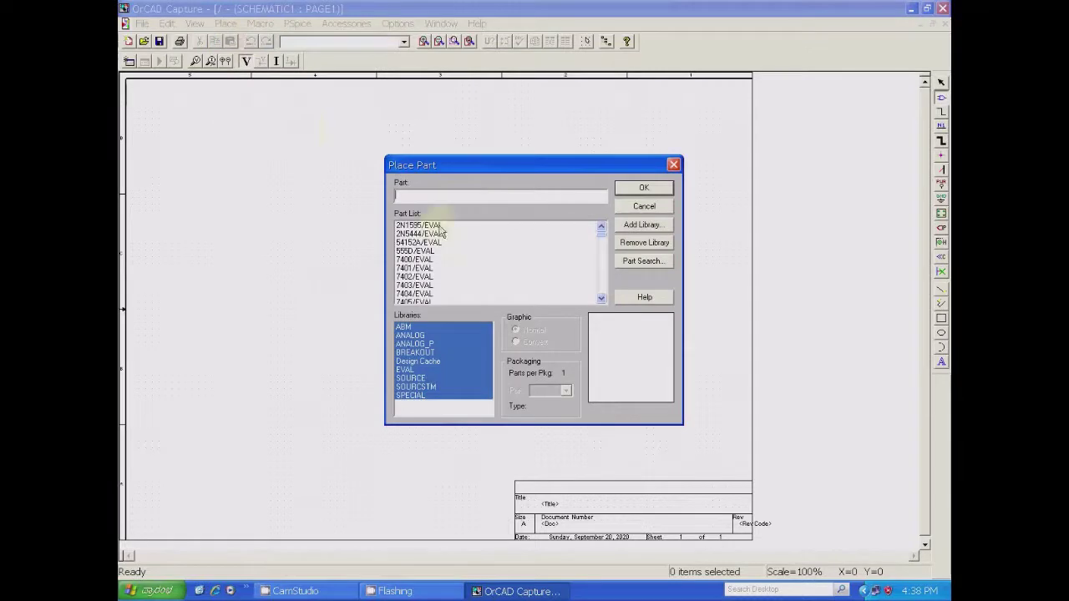
{"action": "left_click", "coordinate": [405, 369]}
{"action": "left_click_drag", "start_coordinate": [598, 241], "coordinate": [601, 294]}
{"action": "left_click", "coordinate": [406, 295]}
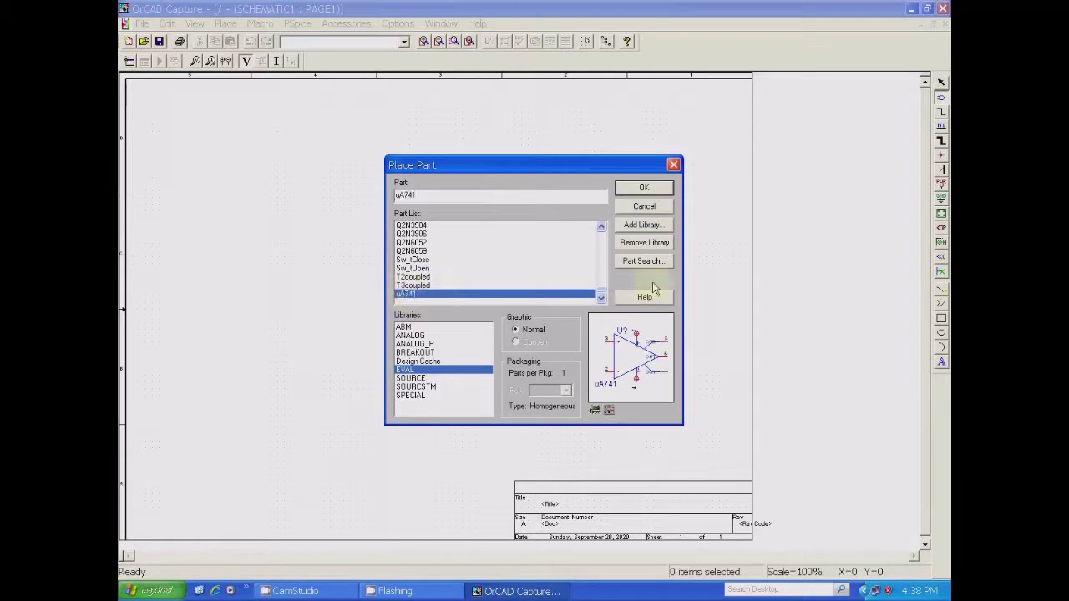
{"action": "left_click", "coordinate": [644, 189]}
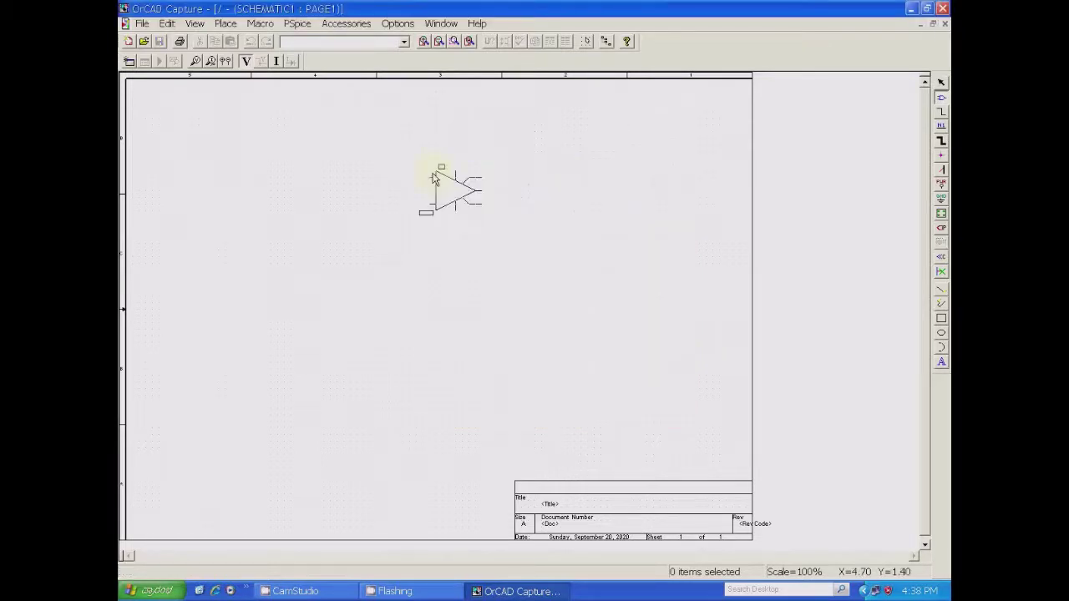
{"action": "left_click", "coordinate": [410, 176]}
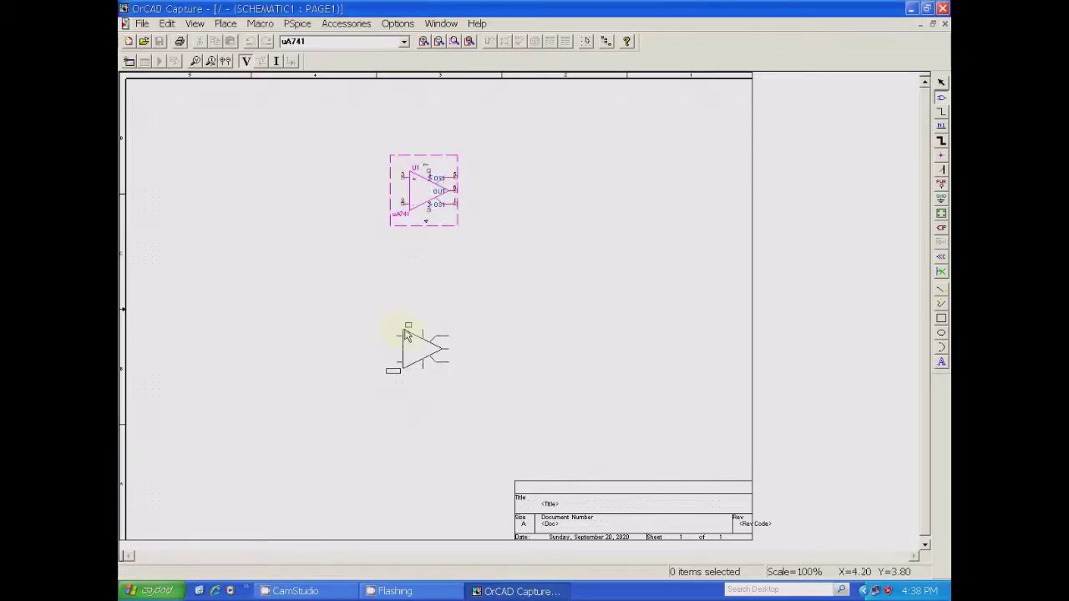
{"action": "left_click", "coordinate": [410, 310]}
{"action": "right_click", "coordinate": [405, 305]}
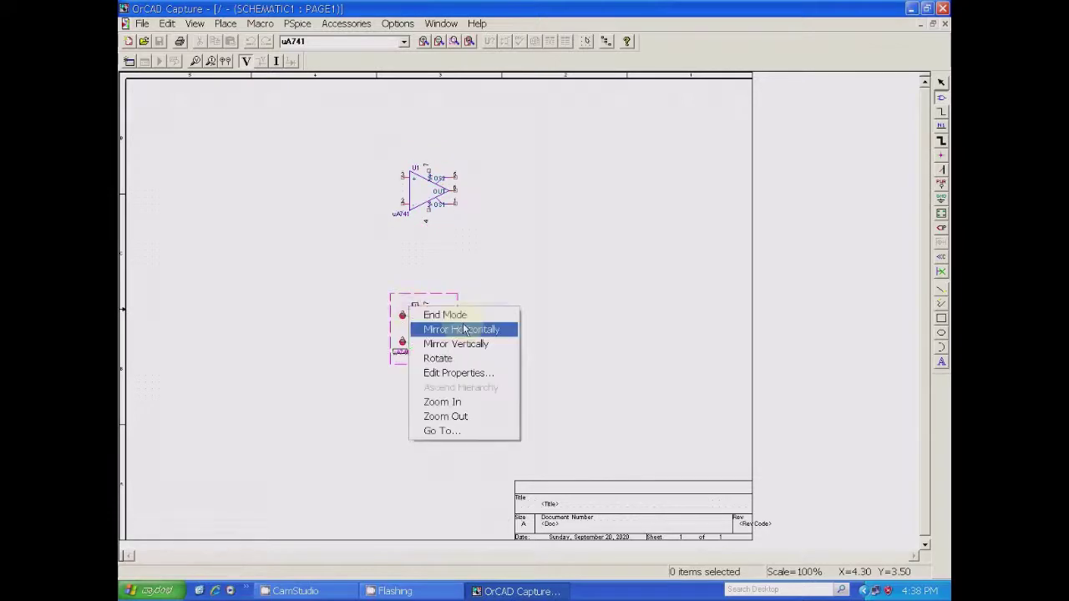
{"action": "left_click", "coordinate": [440, 313]}
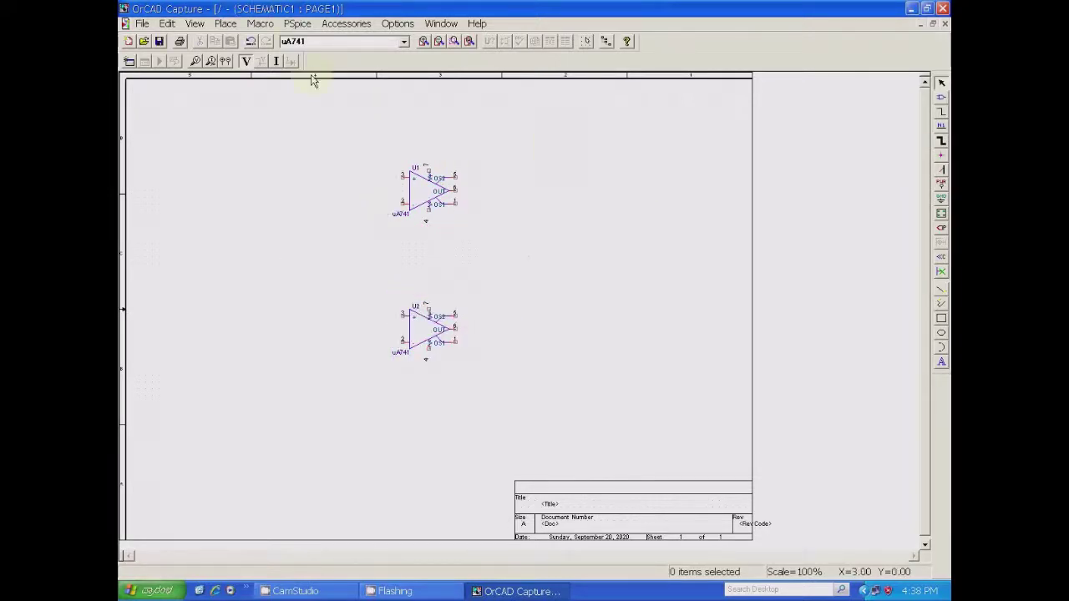
Step: Place four VDC sources from the SOURCE library, one above and one below each of the two op-amps
{"action": "left_click", "coordinate": [226, 23]}
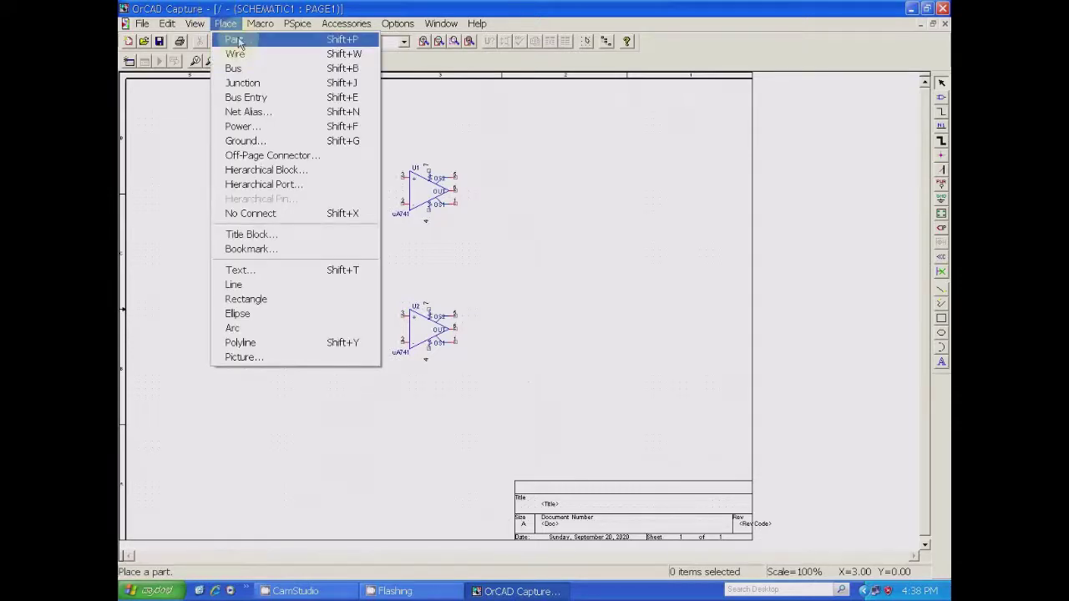
{"action": "left_click", "coordinate": [239, 41]}
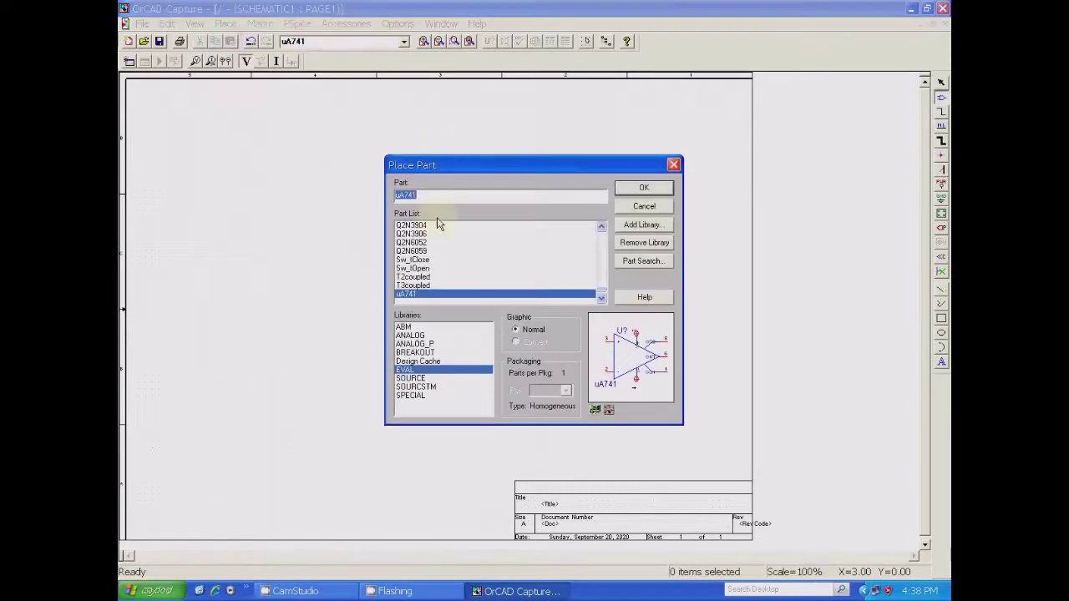
{"action": "left_click", "coordinate": [410, 377]}
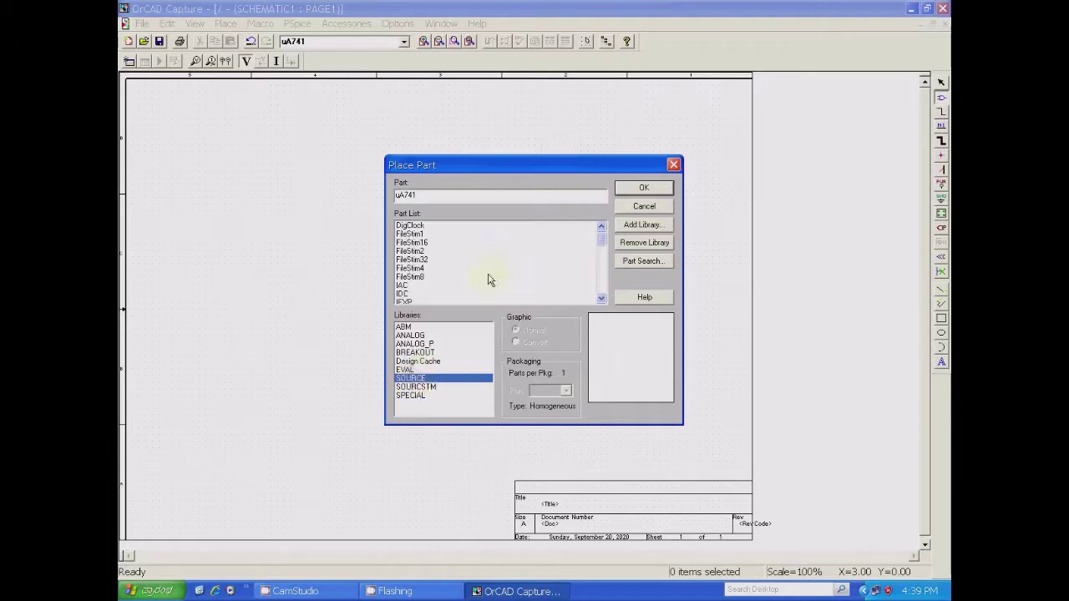
{"action": "left_click_drag", "start_coordinate": [603, 244], "coordinate": [603, 271]}
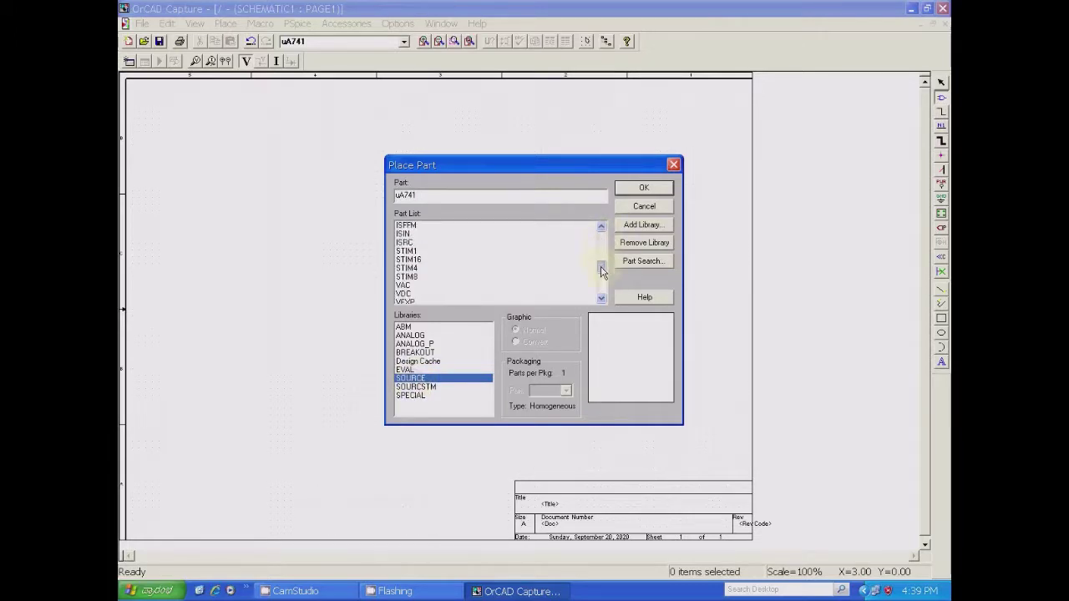
{"action": "left_click", "coordinate": [403, 293]}
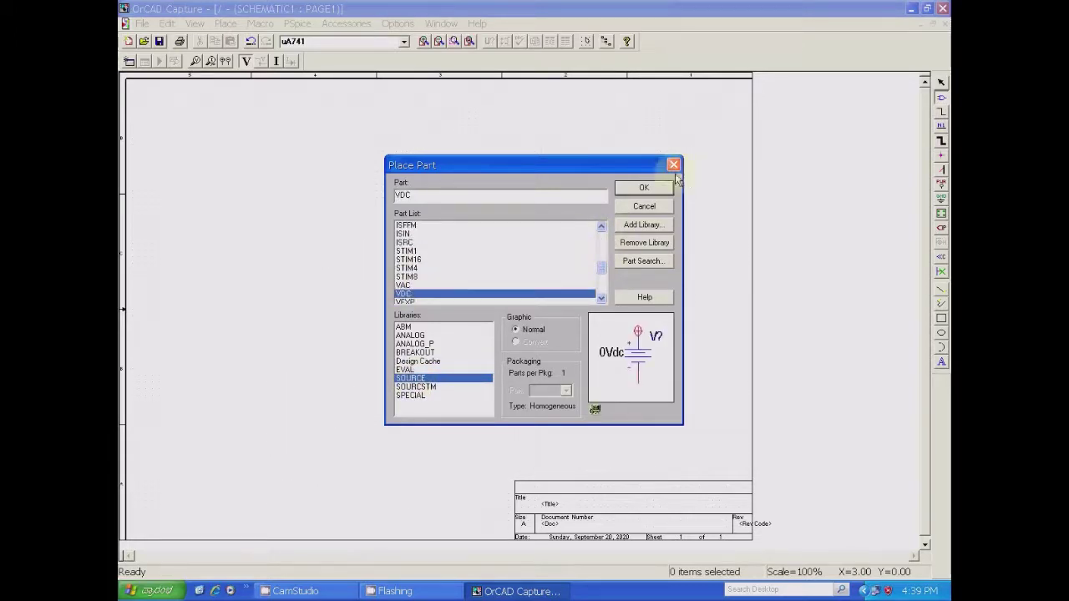
{"action": "left_click", "coordinate": [658, 189]}
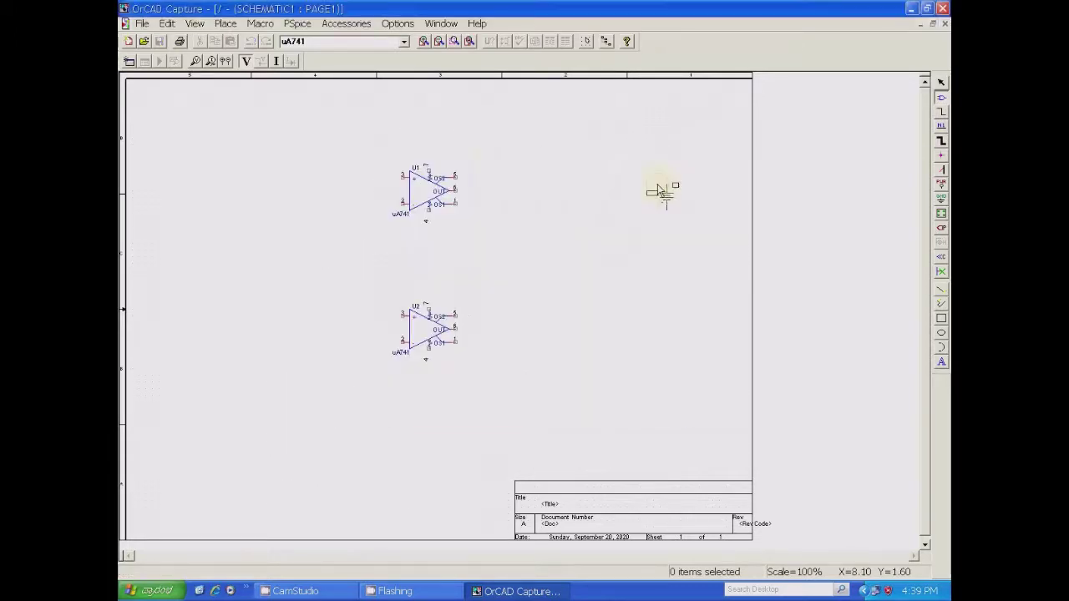
{"action": "left_click", "coordinate": [429, 138]}
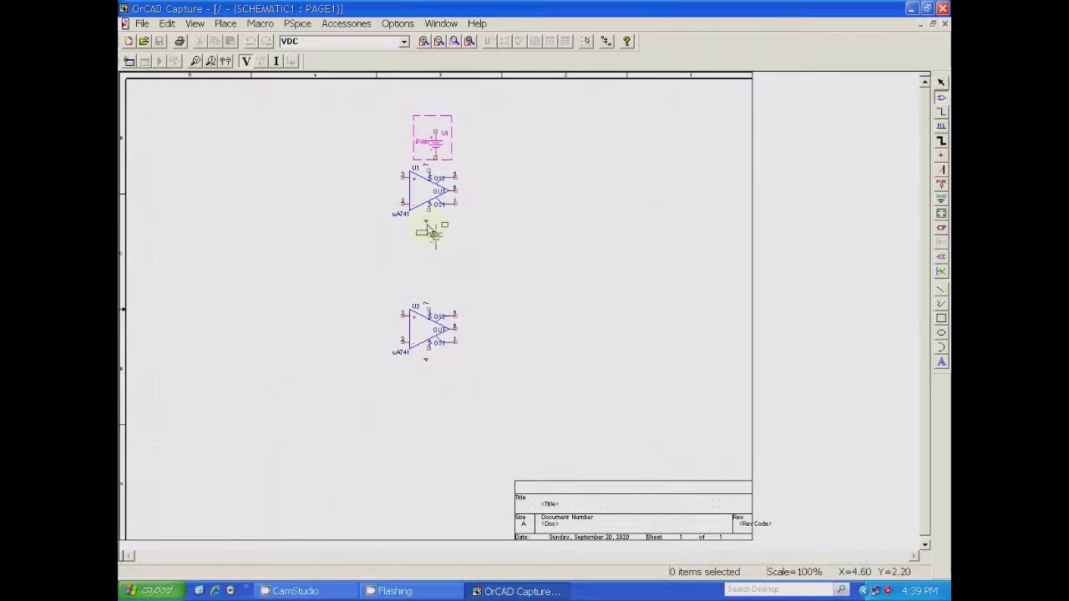
{"action": "left_click", "coordinate": [426, 232]}
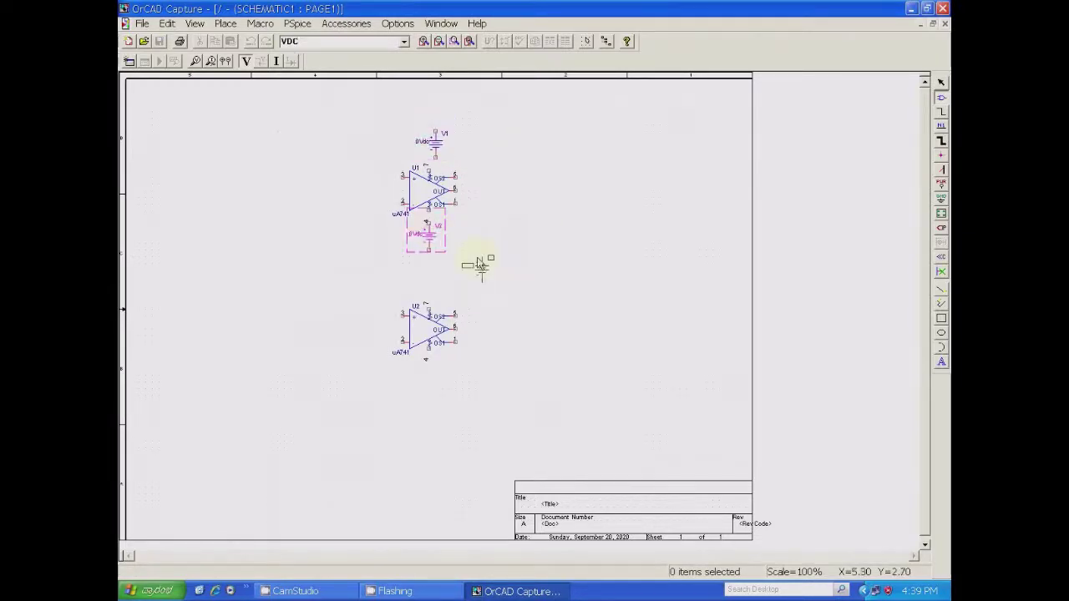
{"action": "left_click", "coordinate": [426, 284]}
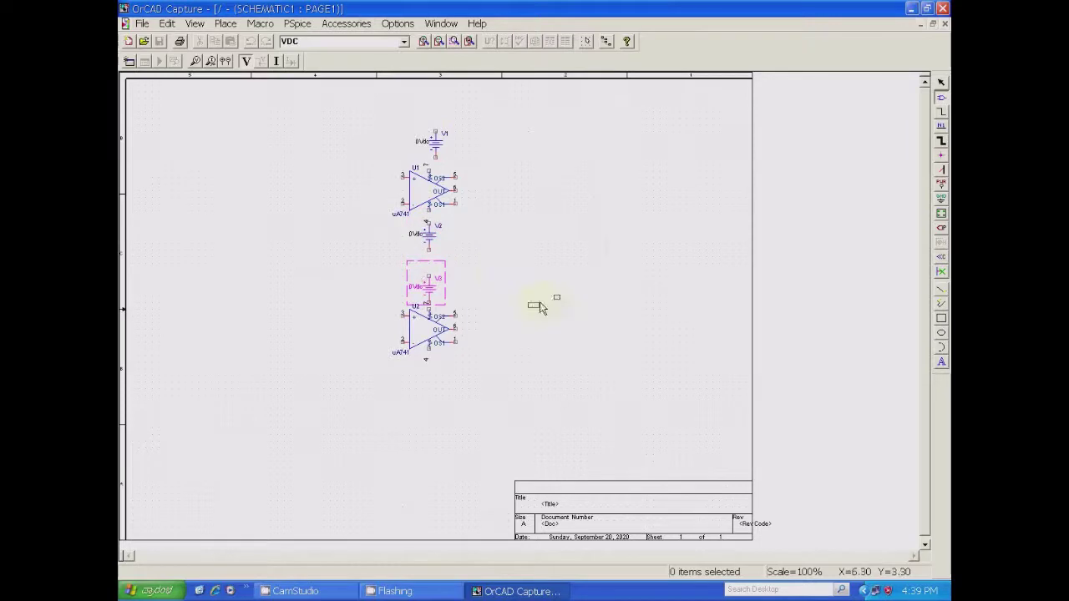
{"action": "left_click", "coordinate": [427, 366]}
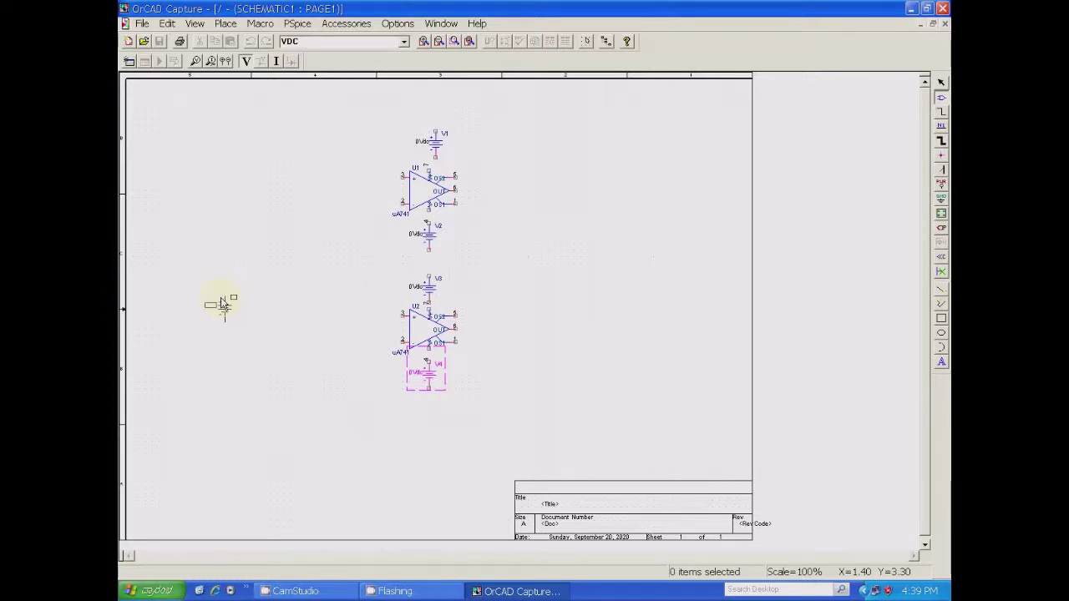
Step: Place two more VDC sources well to the left of the op-amps, one near the upper and one below the lower op-amp's level
{"action": "left_click", "coordinate": [216, 170]}
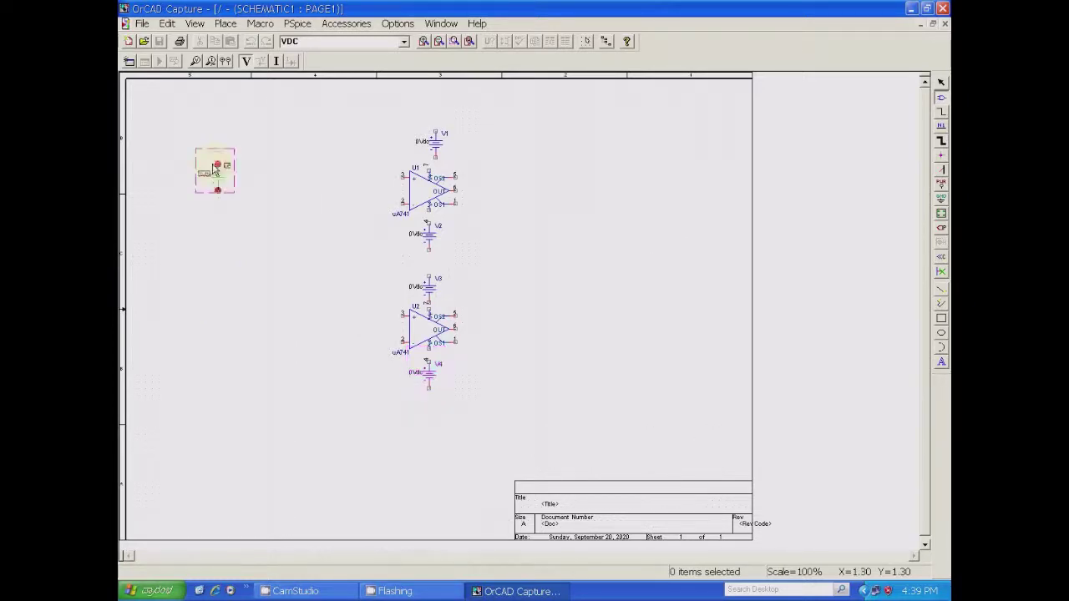
{"action": "left_click", "coordinate": [208, 386]}
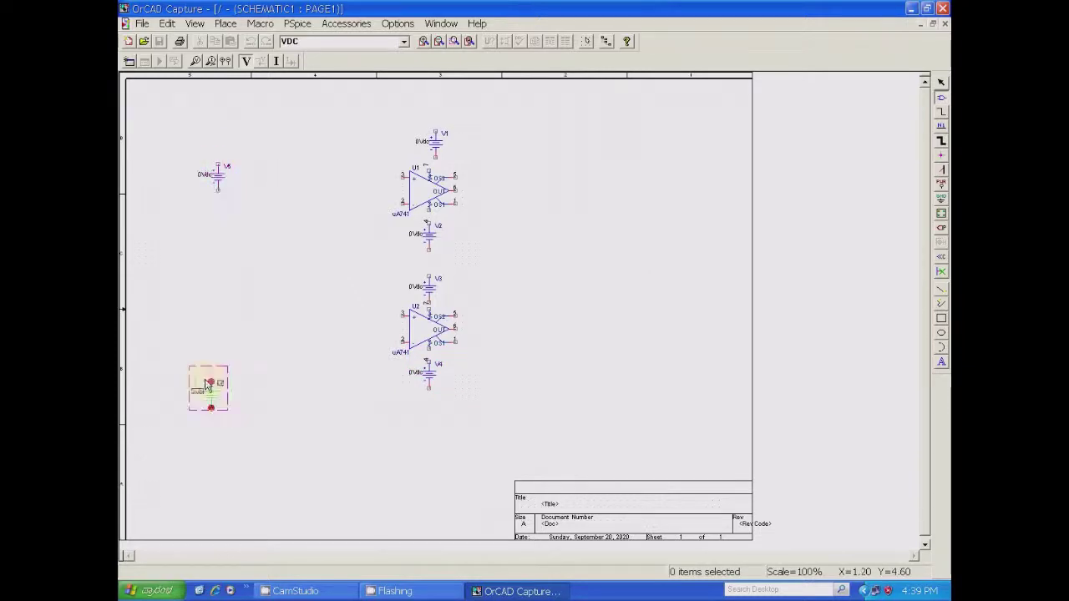
{"action": "right_click", "coordinate": [208, 387]}
{"action": "left_click", "coordinate": [230, 387]}
{"action": "left_click", "coordinate": [393, 441]}
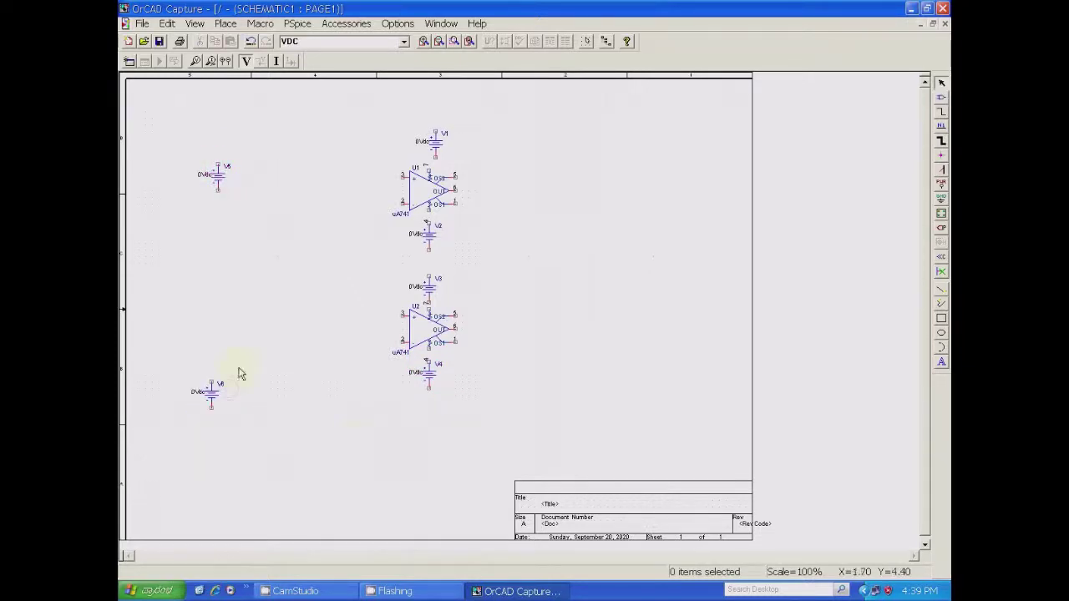
Step: Set the DC value of source V1 above the upper op-amp to 12v
{"action": "left_click", "coordinate": [417, 142]}
{"action": "right_click", "coordinate": [417, 143]}
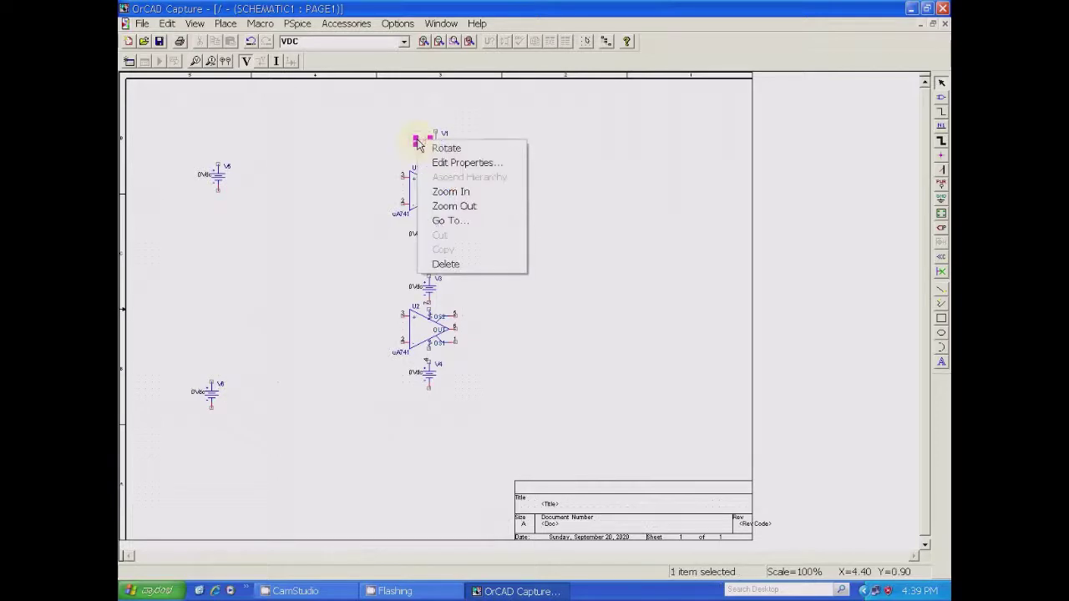
{"action": "left_click", "coordinate": [453, 163]}
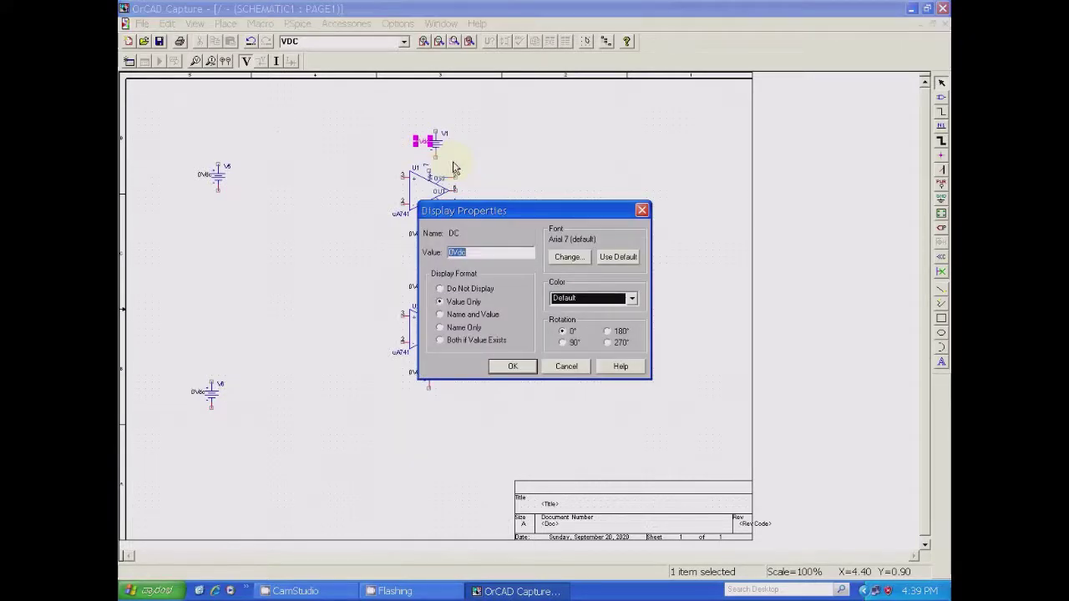
{"action": "type", "text": "12v"}
{"action": "left_click", "coordinate": [509, 367]}
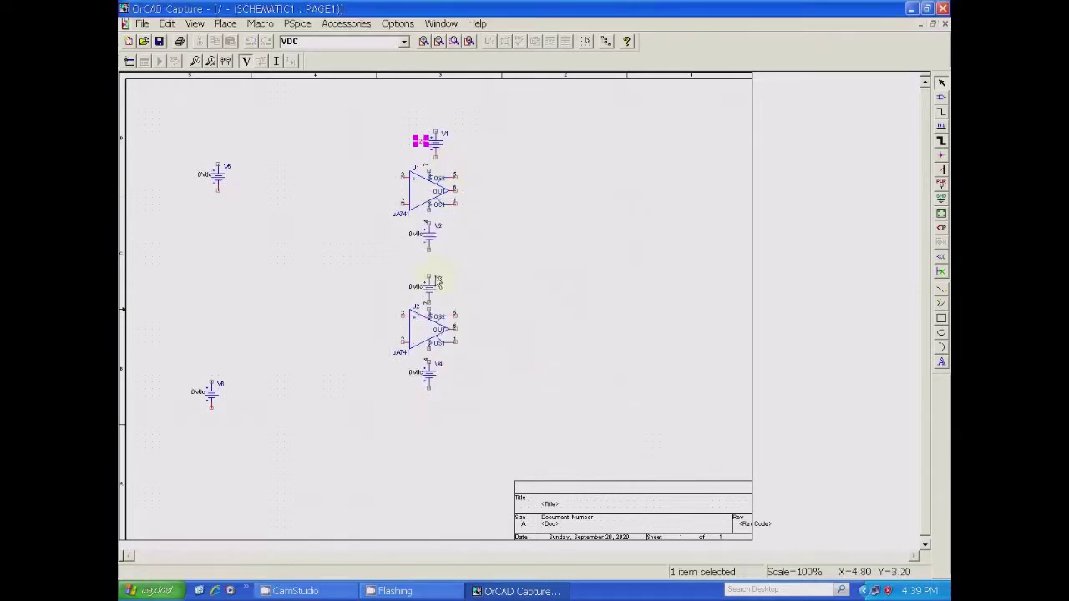
Step: Set the DC value of source V2 below the upper op-amp to 12v
{"action": "left_click", "coordinate": [414, 236]}
{"action": "right_click", "coordinate": [412, 234]}
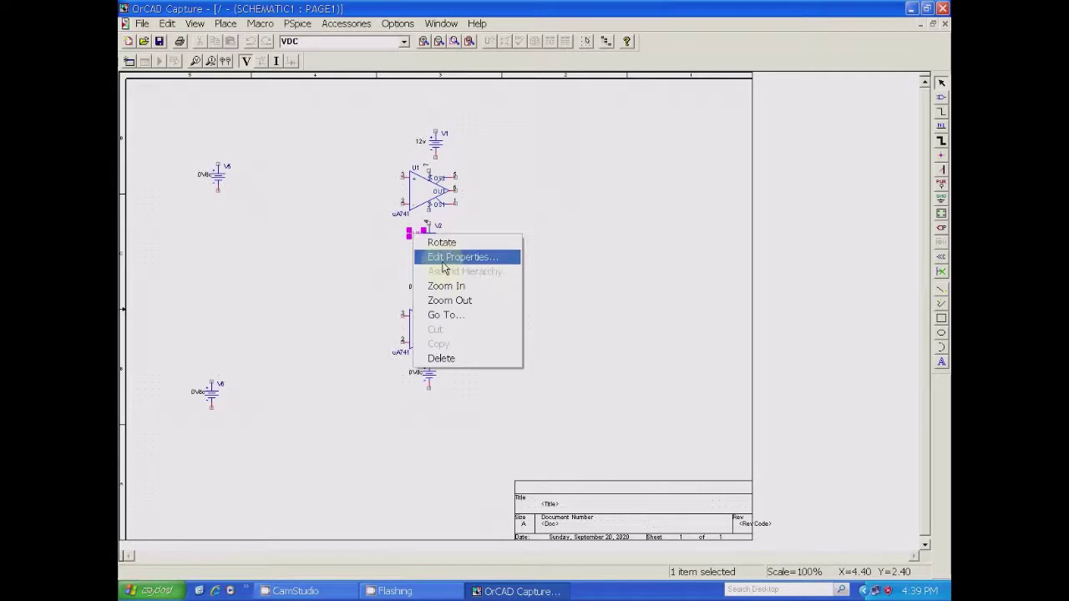
{"action": "left_click", "coordinate": [444, 257]}
{"action": "type", "text": "12v"}
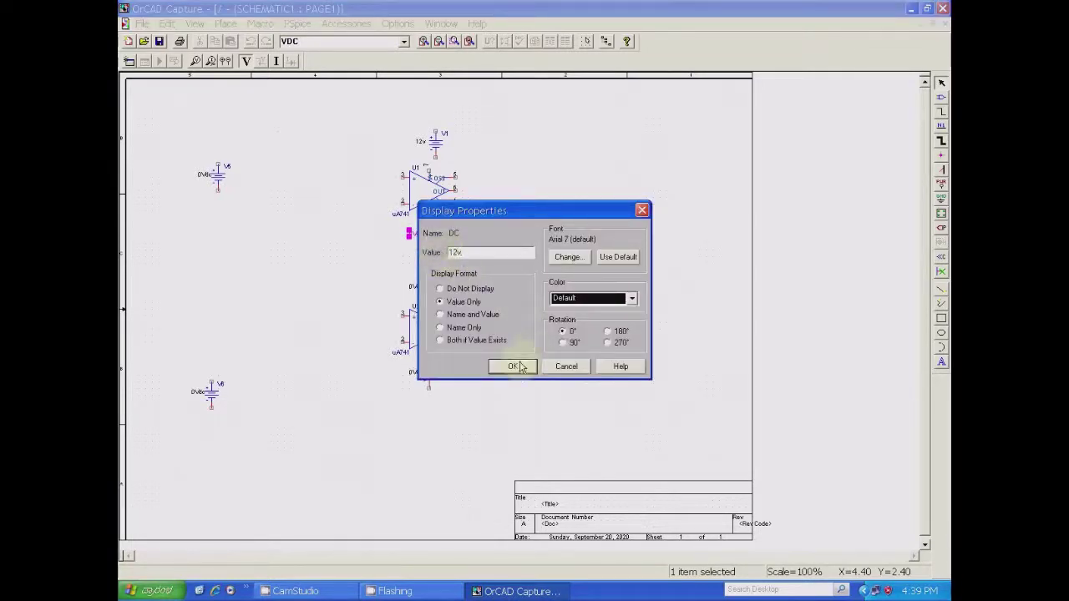
{"action": "left_click", "coordinate": [511, 365]}
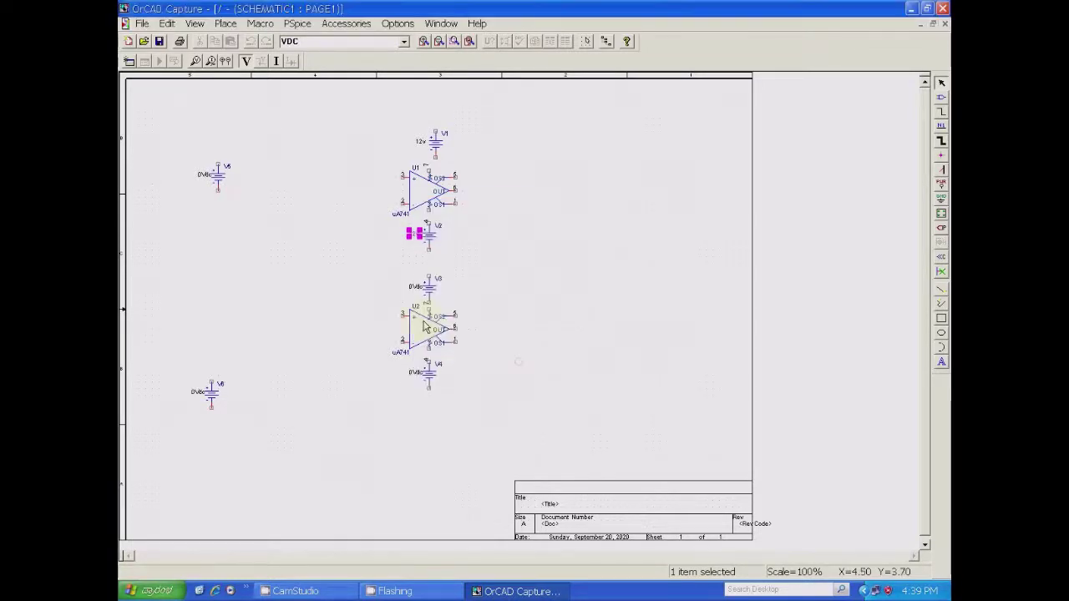
Step: Set the DC value of source V3 above the lower op-amp to 12v
{"action": "left_click", "coordinate": [418, 287]}
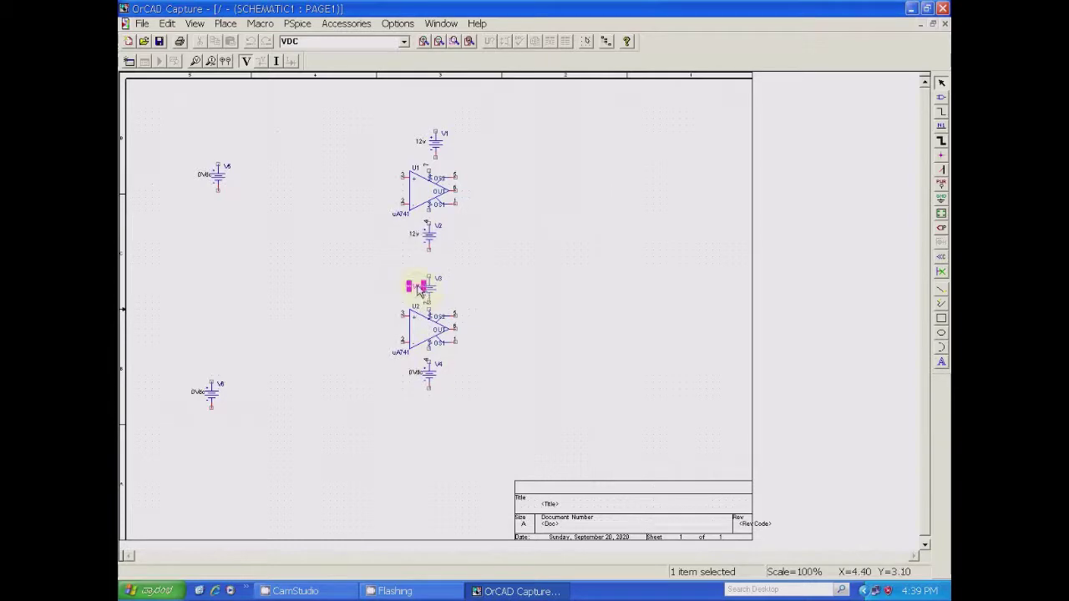
{"action": "right_click", "coordinate": [420, 290]}
{"action": "left_click", "coordinate": [455, 308]}
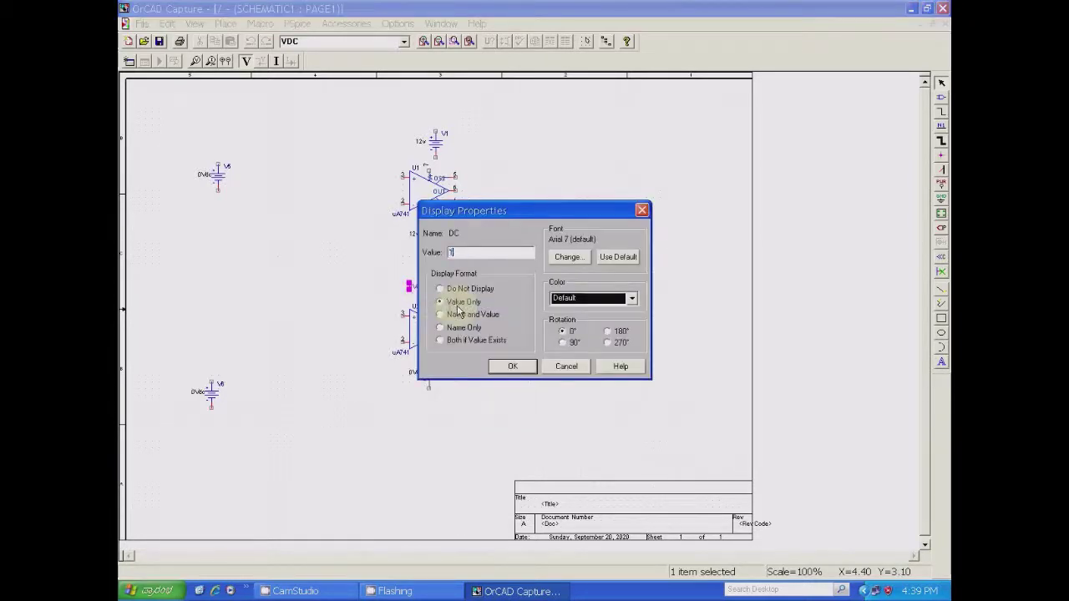
{"action": "left_click", "coordinate": [512, 365]}
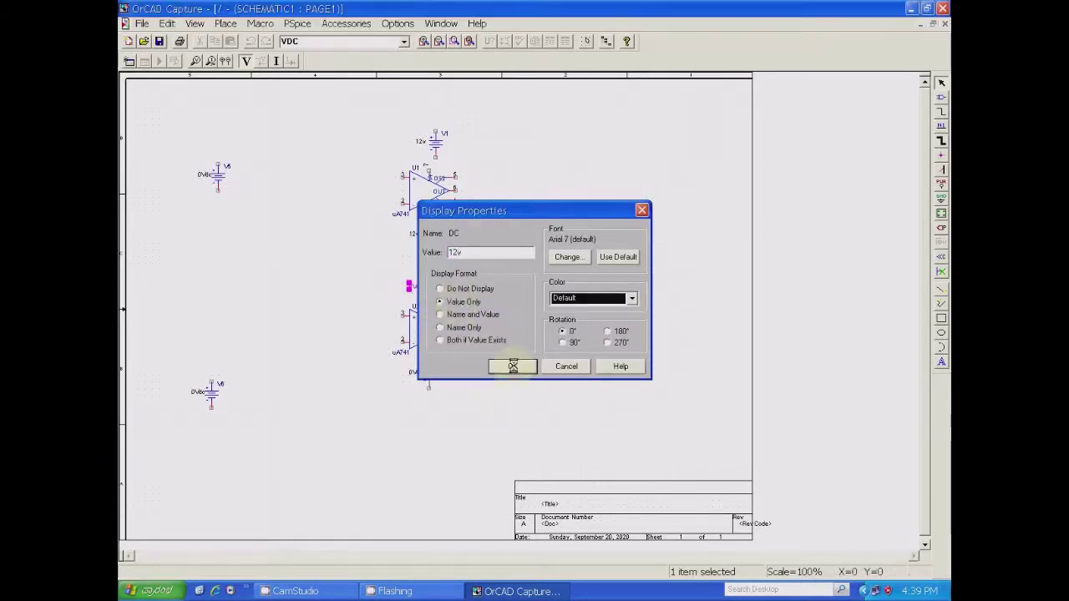
Step: Set the DC value of source V4 below the lower op-amp to 12v
{"action": "right_click", "coordinate": [425, 373]}
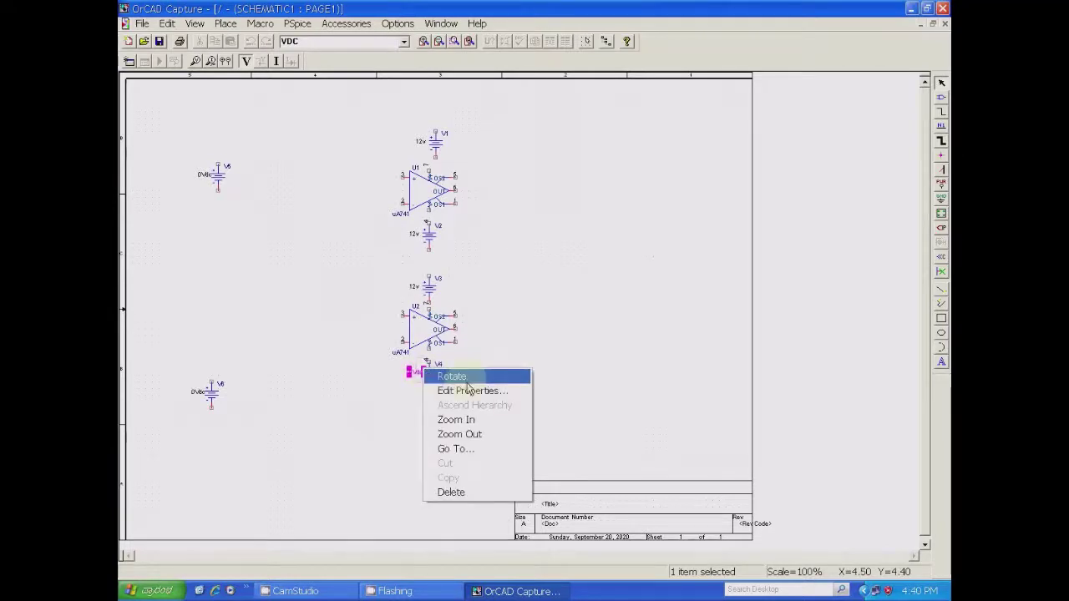
{"action": "left_click", "coordinate": [468, 390]}
{"action": "type", "text": "12v"}
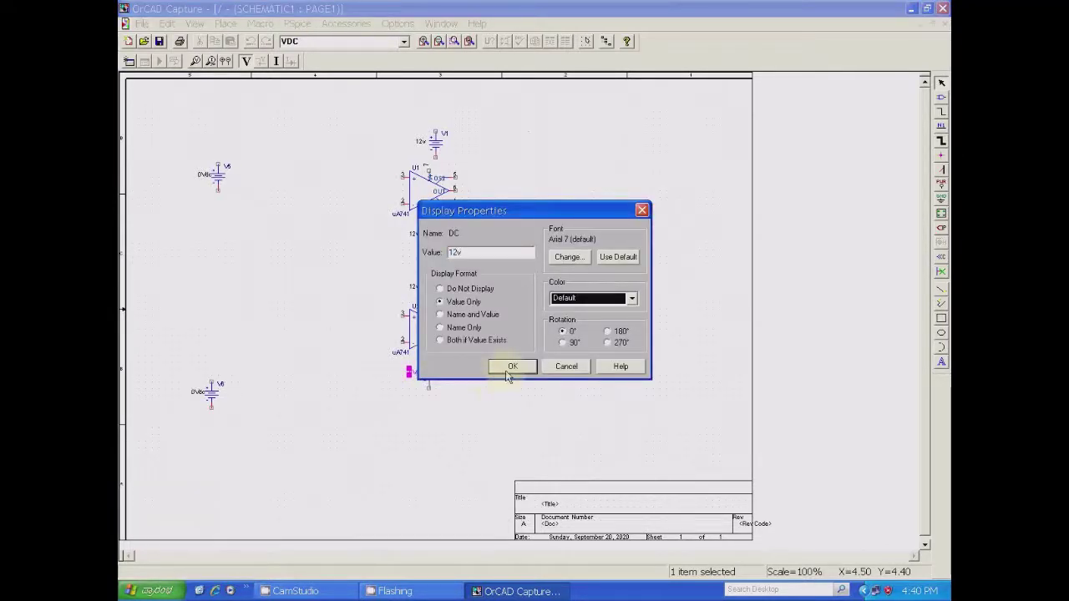
{"action": "left_click", "coordinate": [508, 368]}
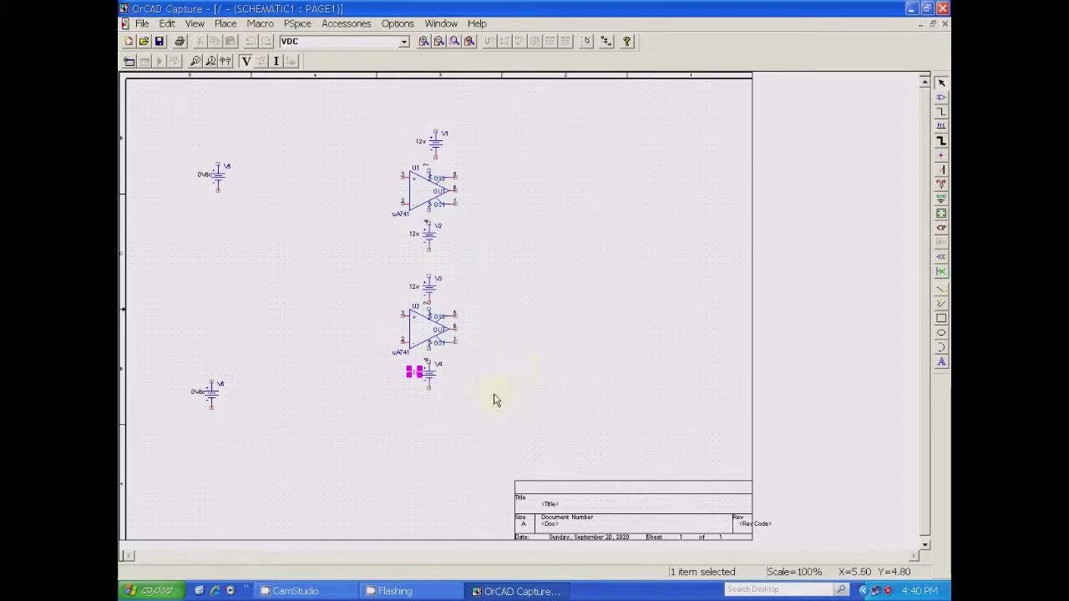
Step: Set the DC value of the upper of the two standalone sources left of the op-amps to 3v
{"action": "left_click", "coordinate": [208, 180]}
{"action": "right_click", "coordinate": [208, 180]}
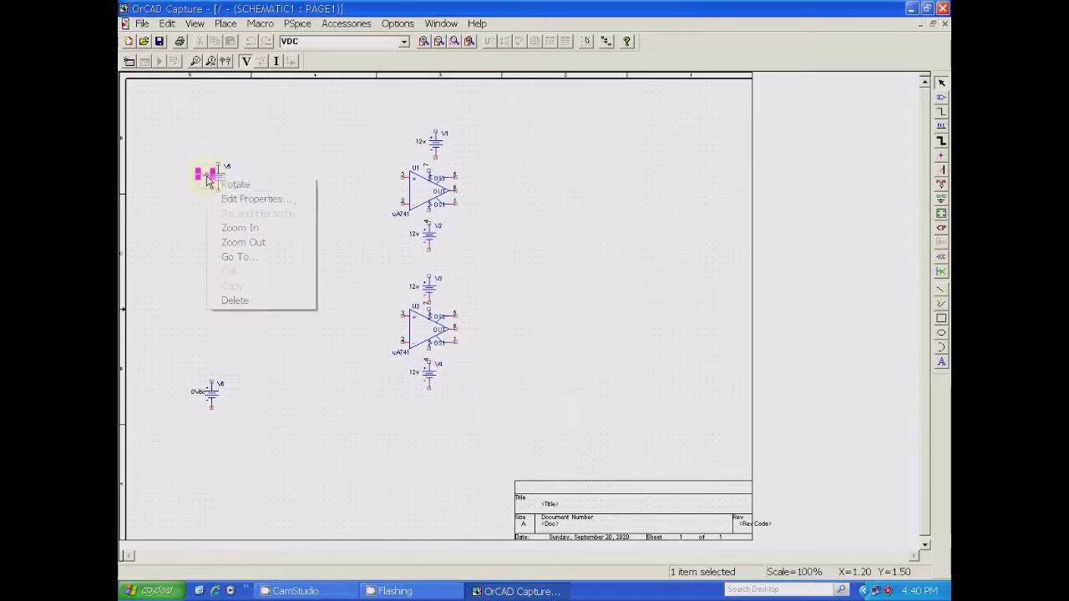
{"action": "left_click", "coordinate": [244, 199]}
{"action": "type", "text": "3v"}
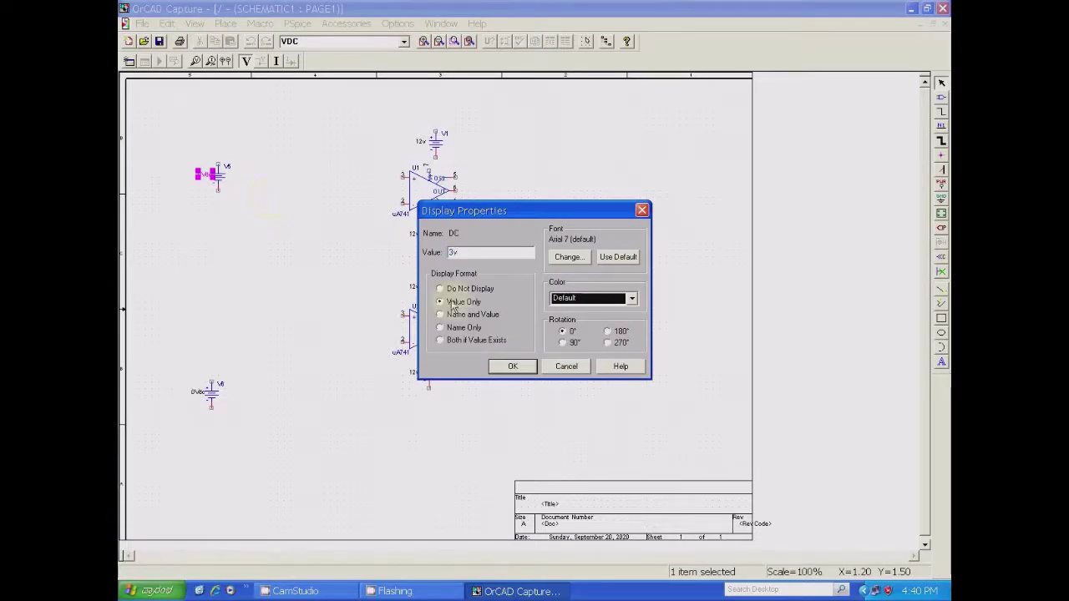
{"action": "left_click", "coordinate": [514, 365]}
Step: Set the DC value of the lower of the two standalone sources left of the op-amps to 3v
{"action": "left_click", "coordinate": [200, 397]}
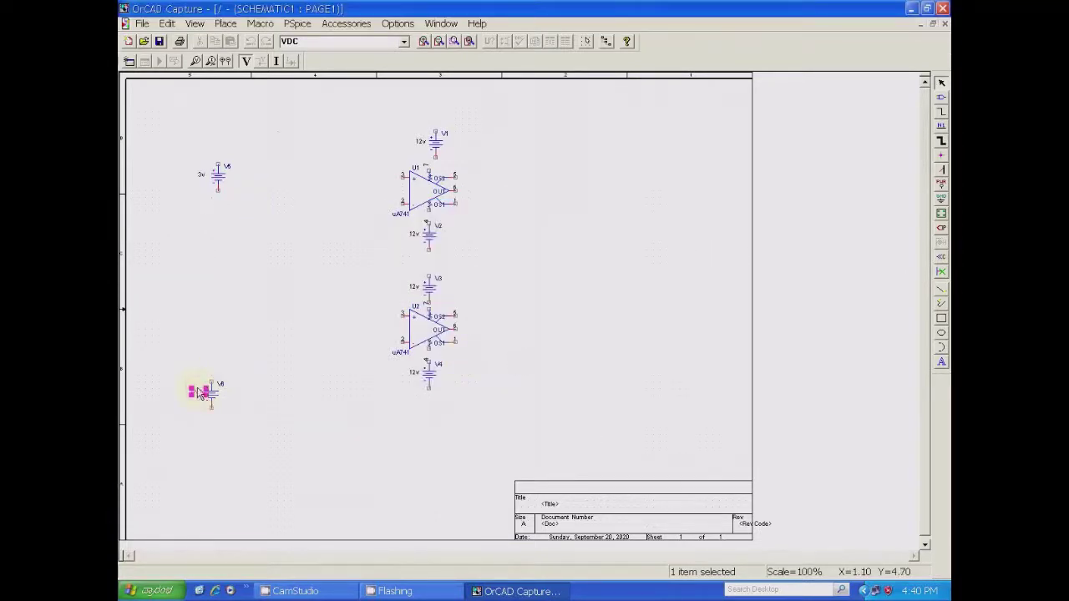
{"action": "right_click", "coordinate": [199, 395]}
{"action": "left_click", "coordinate": [236, 409]}
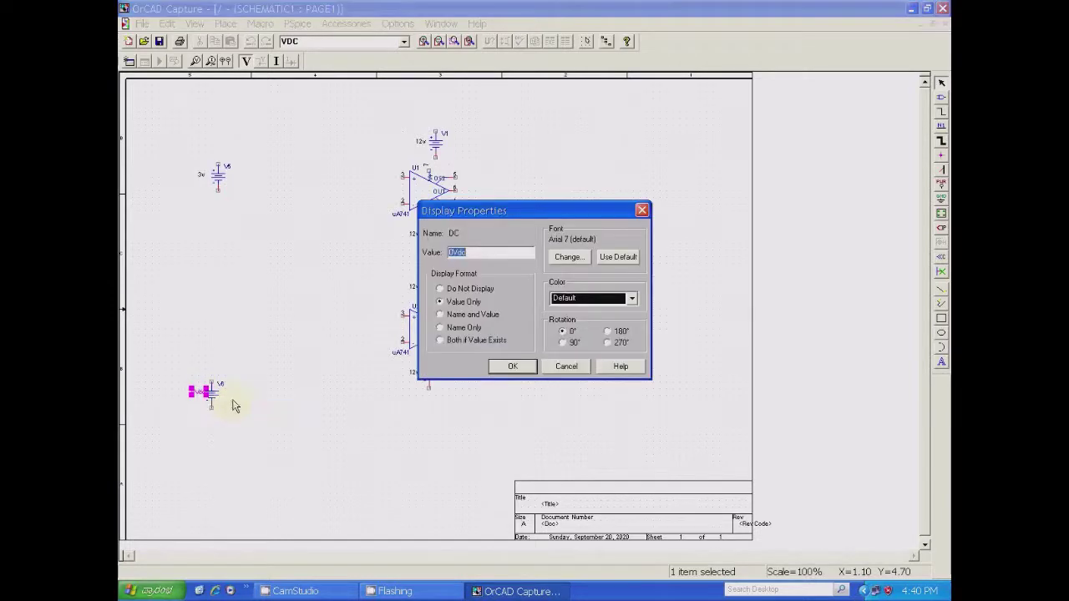
{"action": "type", "text": "3"}
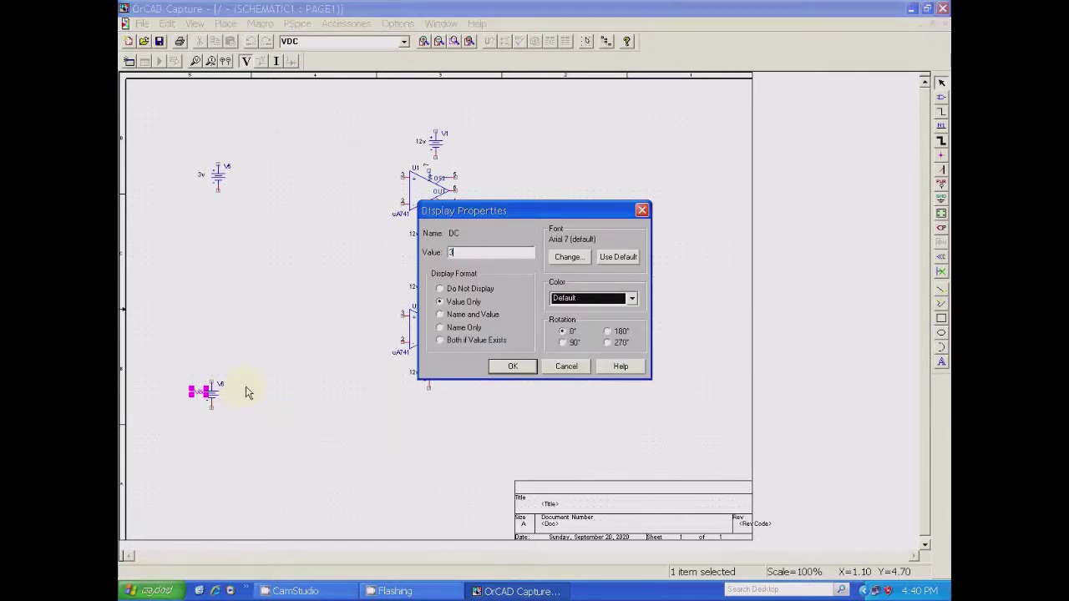
{"action": "type", "text": "v"}
{"action": "left_click", "coordinate": [512, 367]}
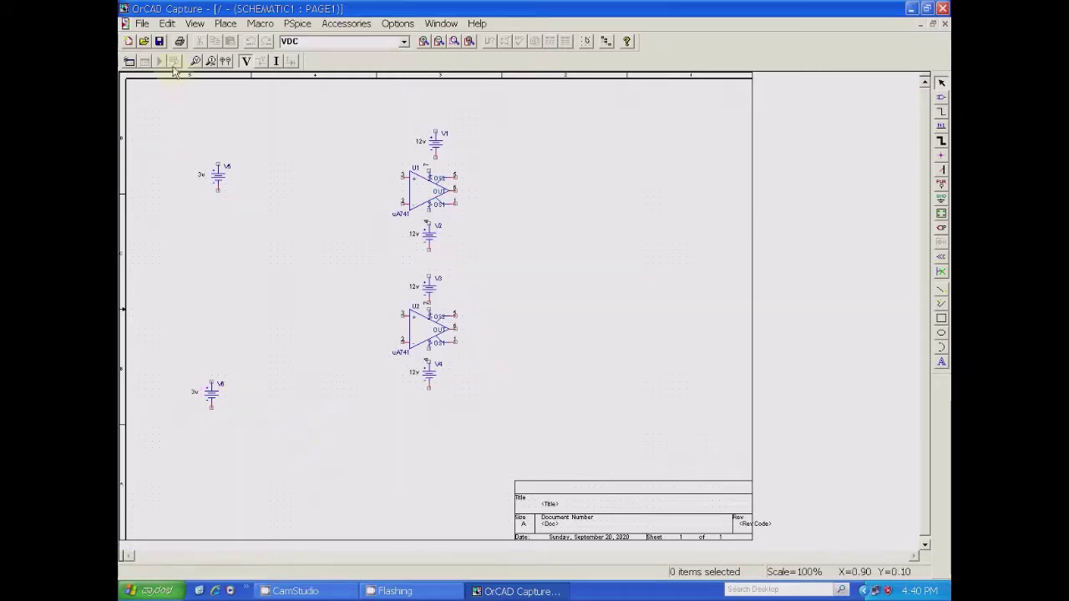
Step: Place two D1N4002 diodes from the EVAL library, one to the right of each op-amp's output
{"action": "left_click", "coordinate": [225, 24]}
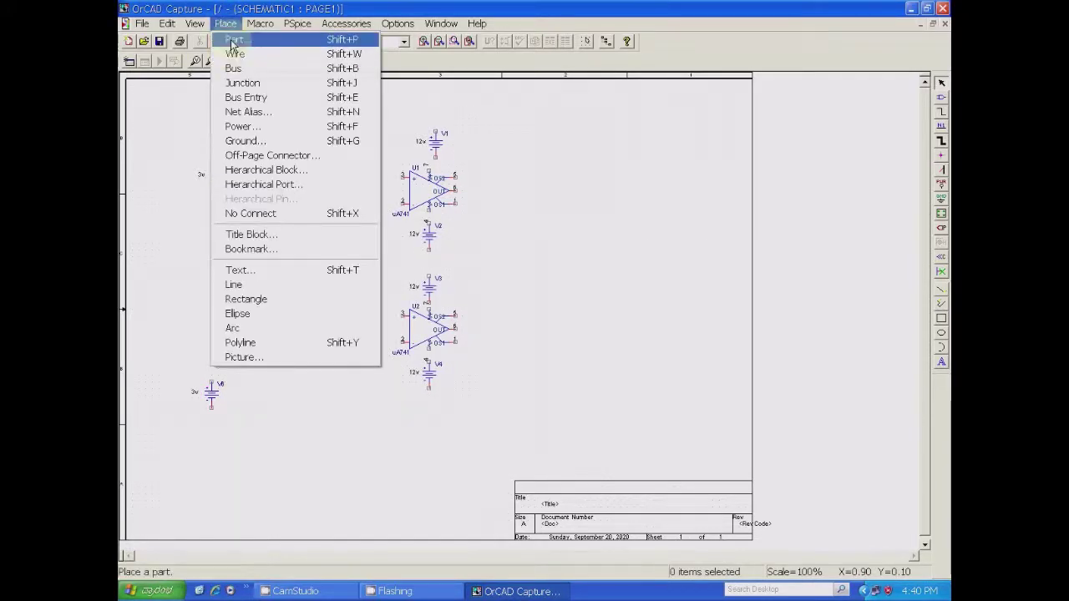
{"action": "left_click", "coordinate": [234, 39]}
{"action": "left_click", "coordinate": [415, 369]}
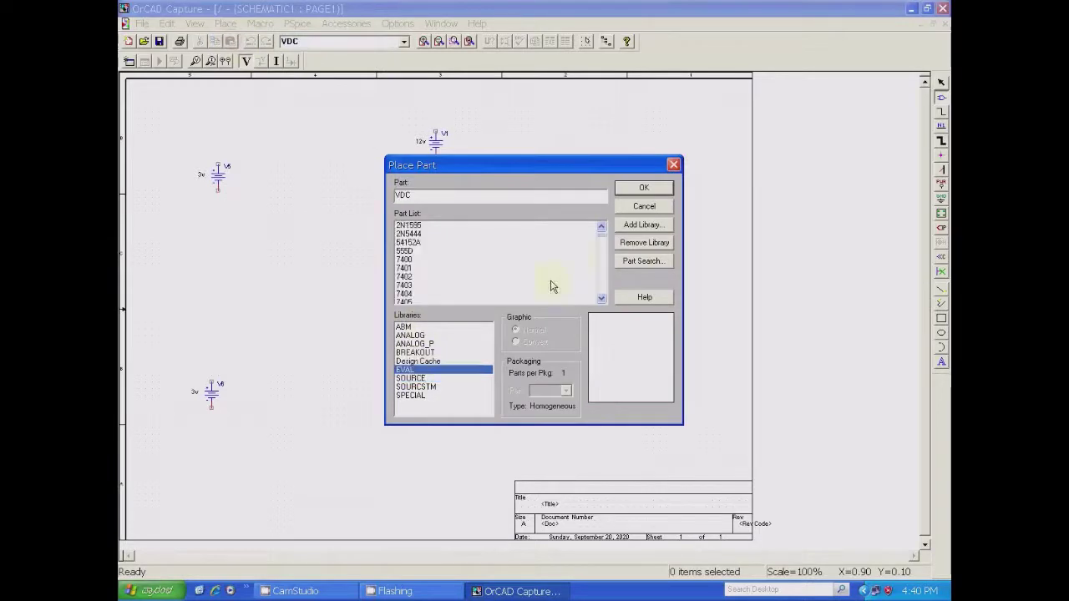
{"action": "left_click_drag", "start_coordinate": [601, 240], "coordinate": [603, 284]}
{"action": "scroll", "coordinate": [598, 289], "scroll_direction": "down", "scroll_amount": 2}
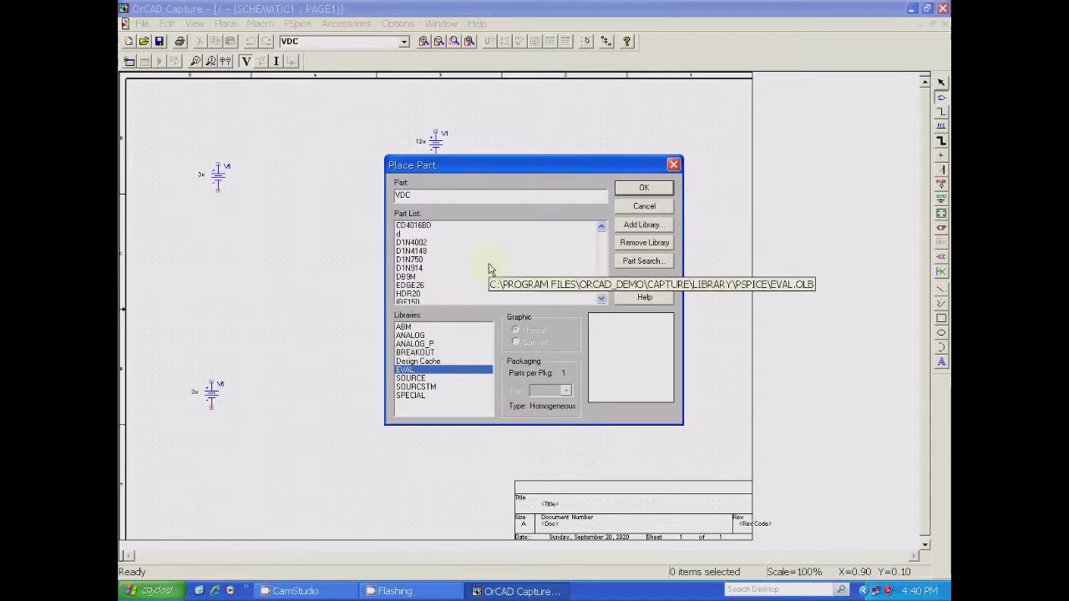
{"action": "left_click", "coordinate": [411, 242]}
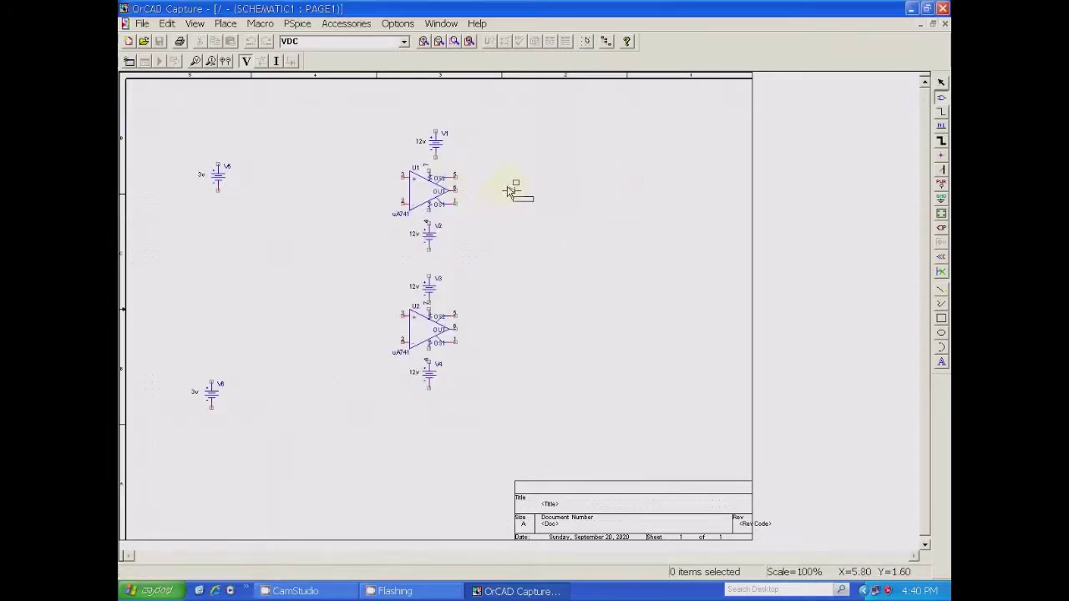
{"action": "left_click", "coordinate": [511, 192]}
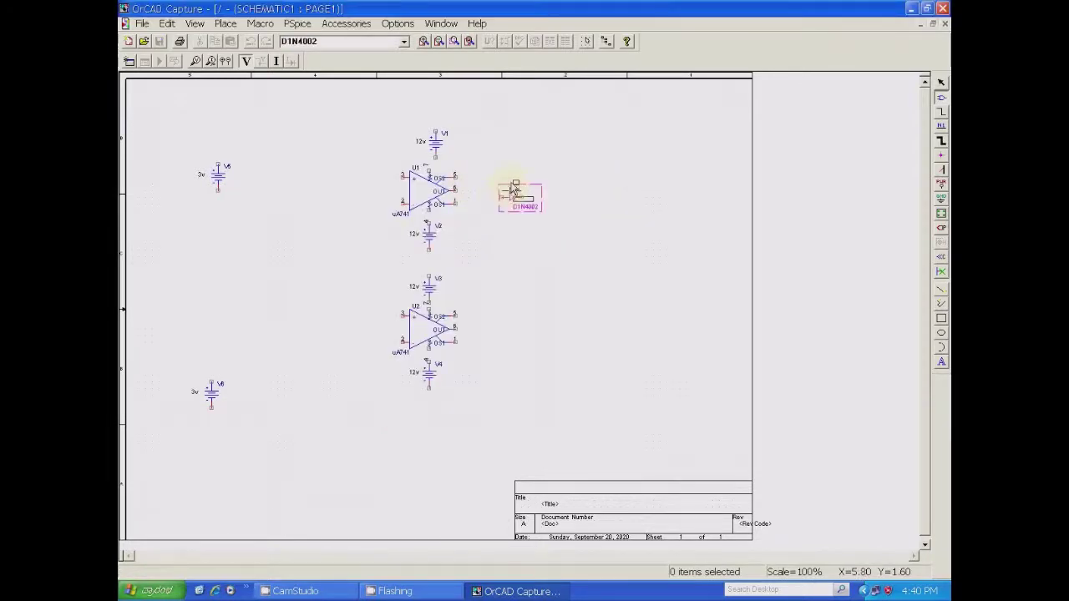
{"action": "left_click", "coordinate": [518, 329]}
{"action": "right_click", "coordinate": [517, 328]}
{"action": "left_click", "coordinate": [547, 334]}
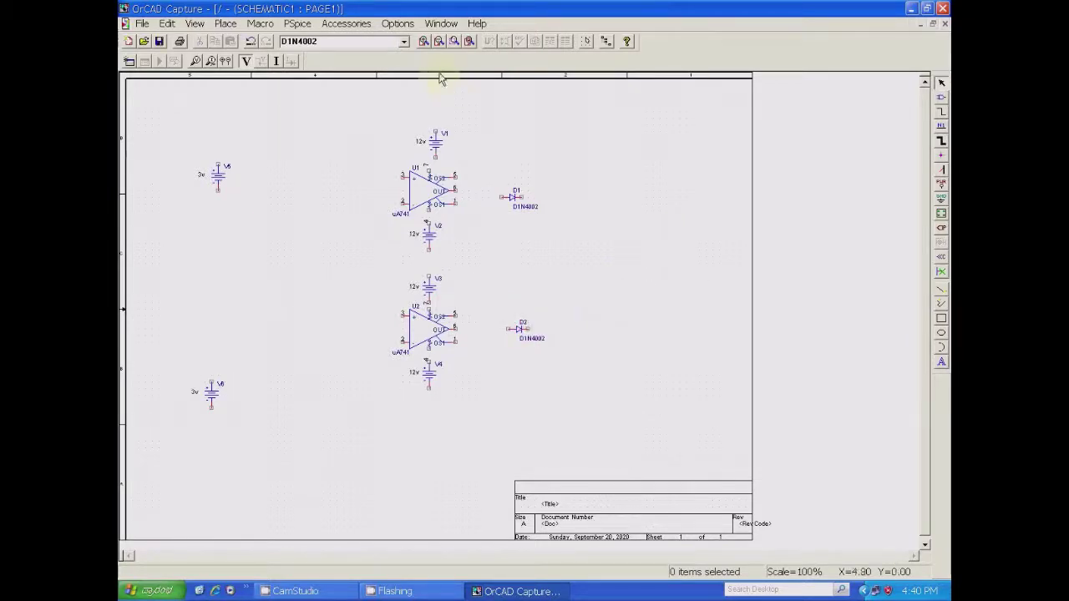
Step: Place one resistor r from the ANALOG_P library to the right of the diodes, at a height between them
{"action": "left_click", "coordinate": [226, 23]}
{"action": "left_click", "coordinate": [233, 39]}
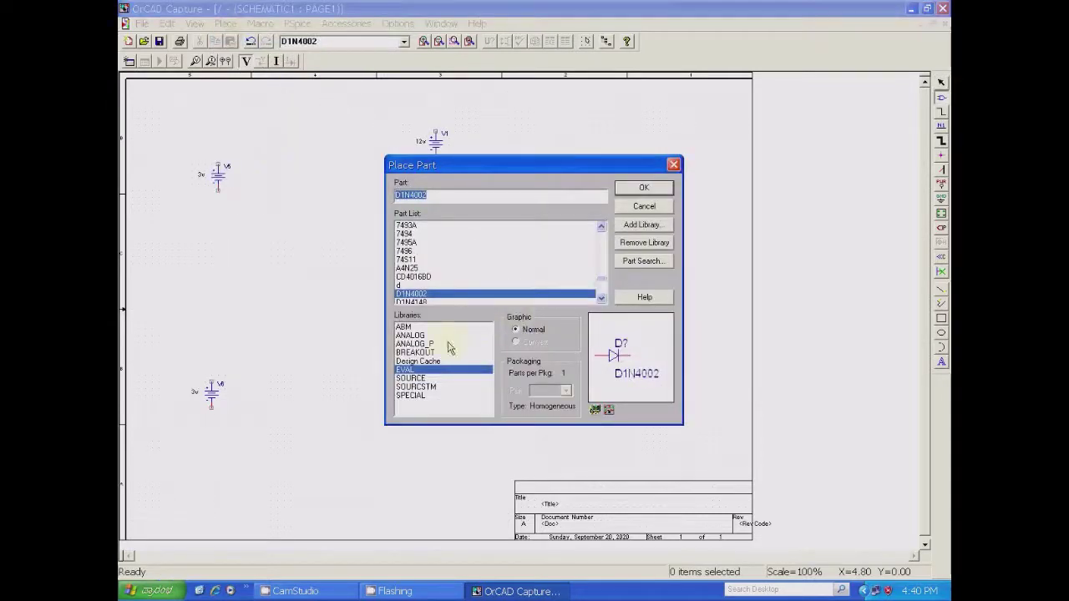
{"action": "left_click", "coordinate": [414, 336]}
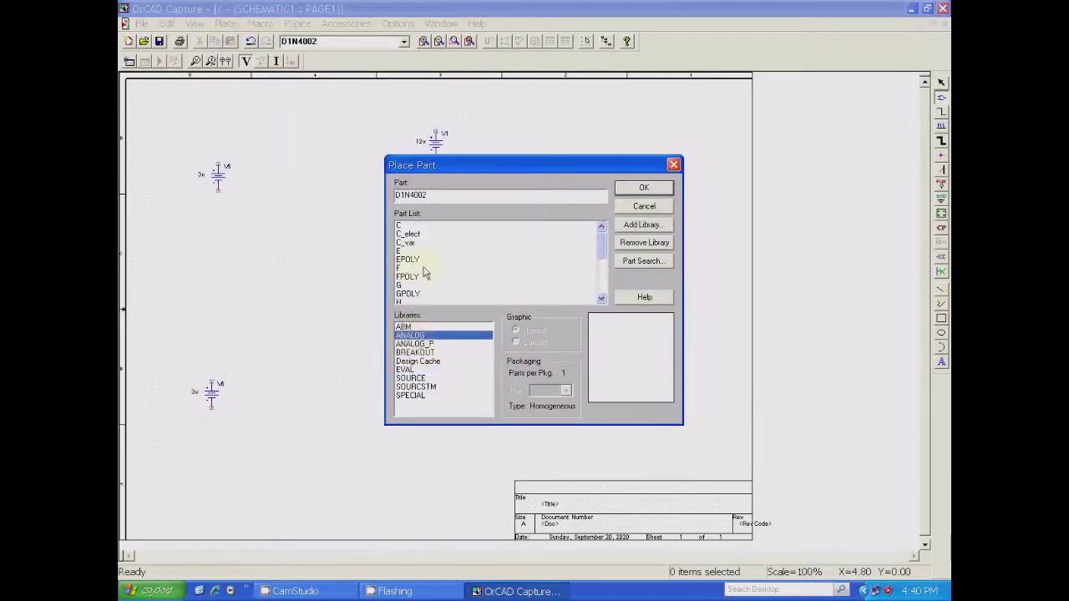
{"action": "left_click", "coordinate": [421, 344]}
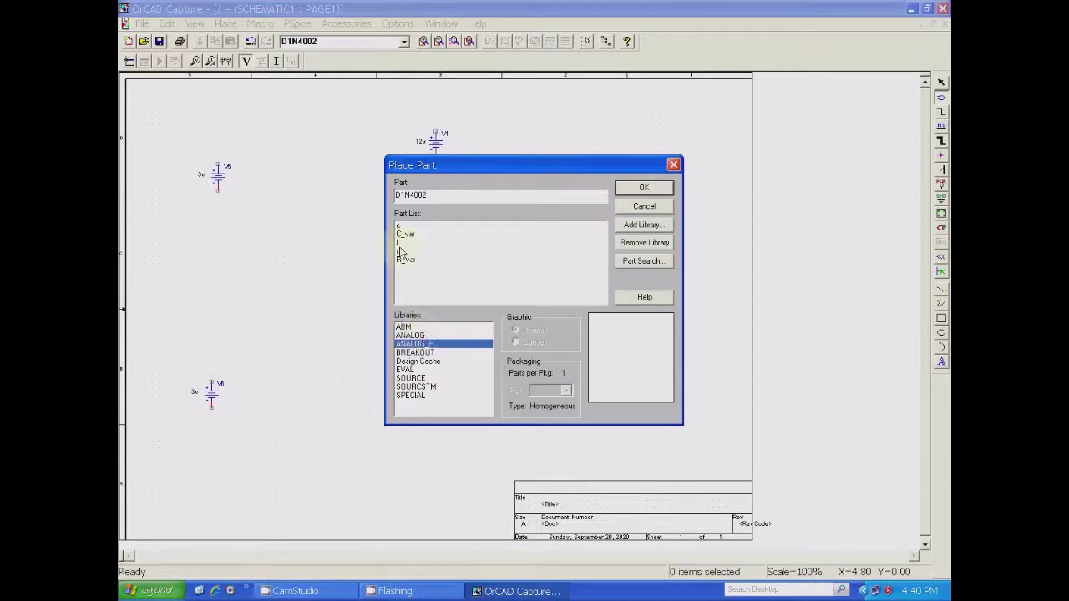
{"action": "left_click", "coordinate": [400, 251]}
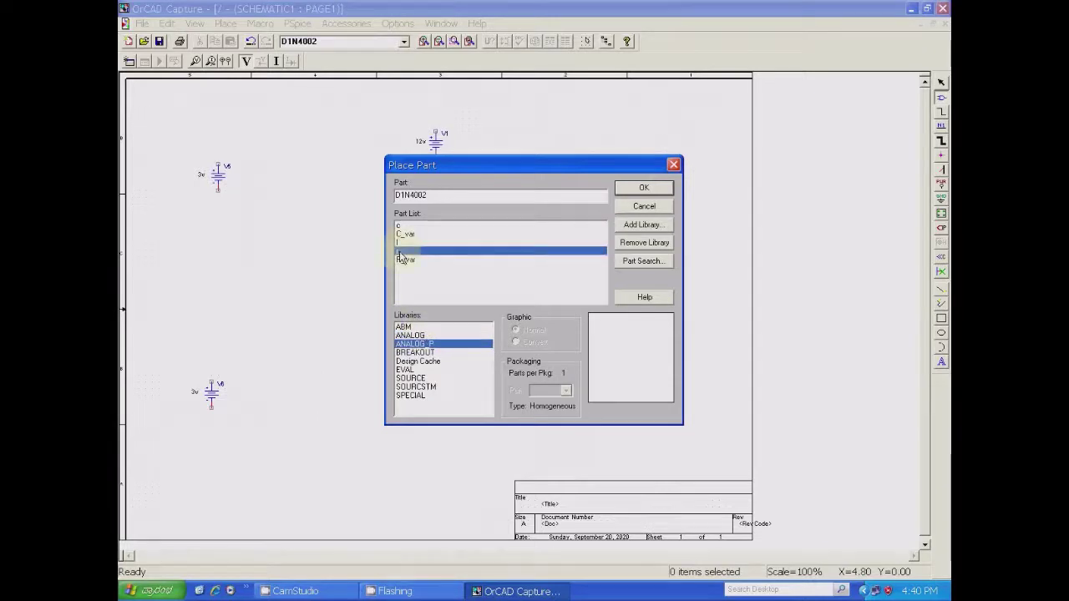
{"action": "left_click", "coordinate": [641, 187]}
{"action": "left_click", "coordinate": [639, 274]}
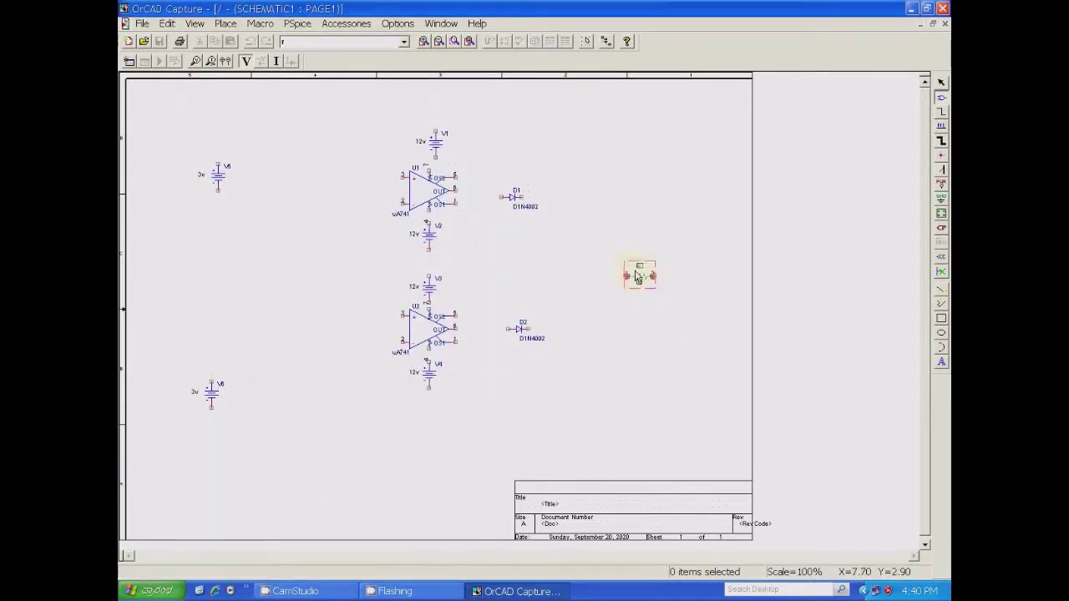
{"action": "right_click", "coordinate": [635, 274]}
{"action": "left_click", "coordinate": [656, 278]}
{"action": "left_click", "coordinate": [627, 352]}
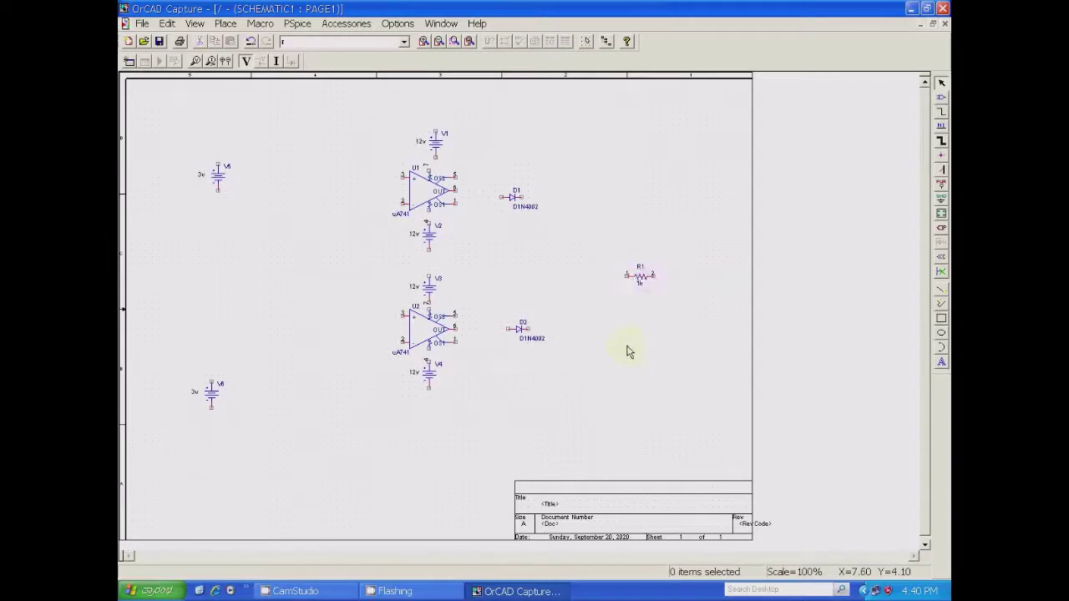
Step: Rotate resistor R1 to a vertical orientation
{"action": "left_click", "coordinate": [636, 286]}
{"action": "key", "text": "Escape"}
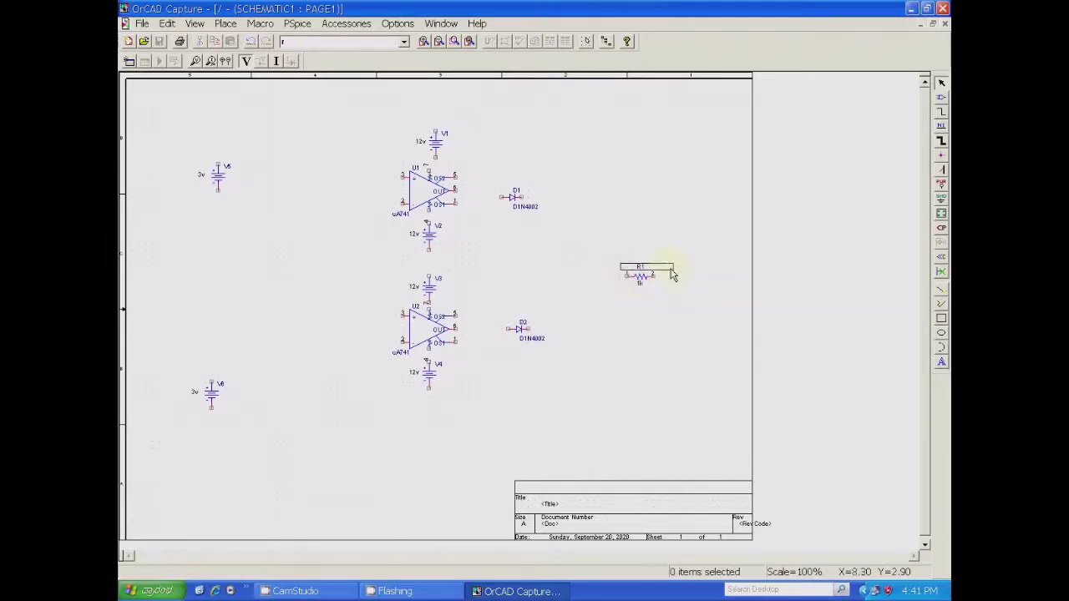
{"action": "left_click", "coordinate": [664, 287]}
{"action": "right_click", "coordinate": [660, 282]}
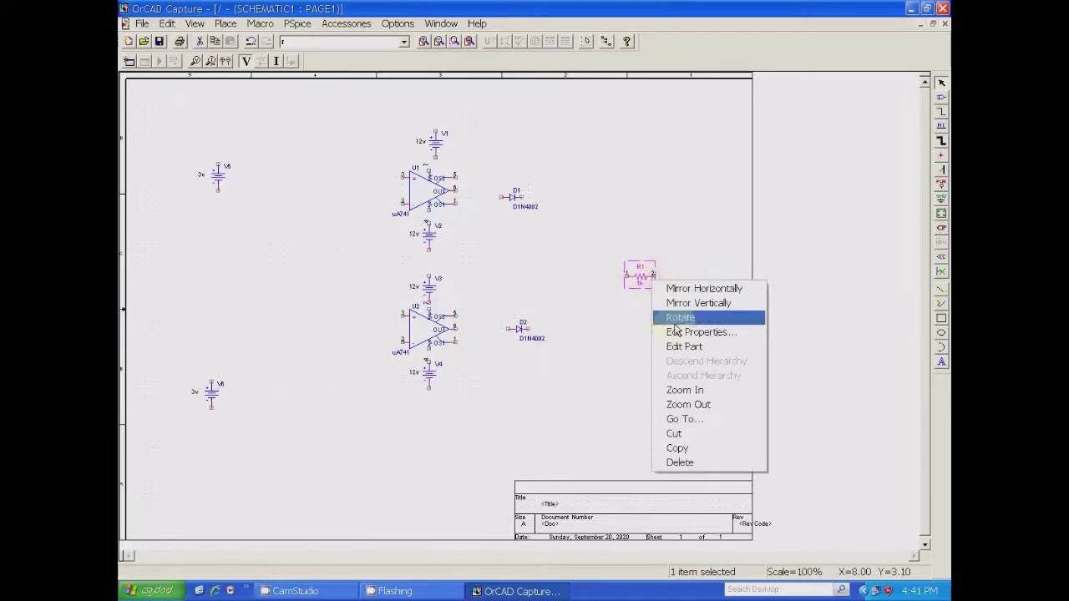
{"action": "left_click", "coordinate": [677, 318]}
{"action": "left_click", "coordinate": [671, 349]}
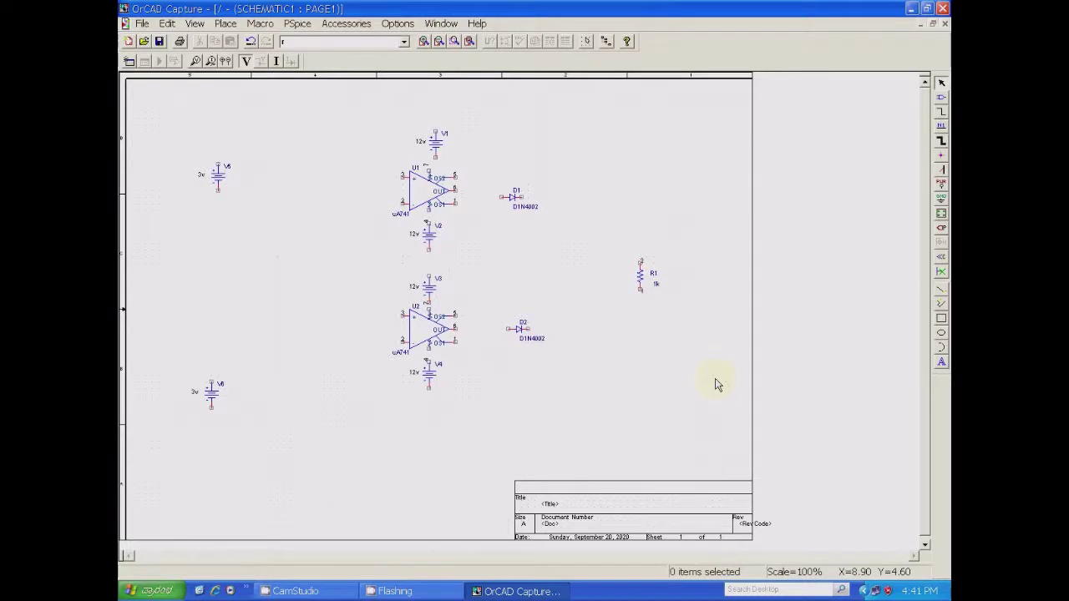
{"action": "left_click_drag", "start_coordinate": [621, 263], "coordinate": [657, 301]}
{"action": "left_click", "coordinate": [650, 302]}
{"action": "left_click", "coordinate": [640, 272]}
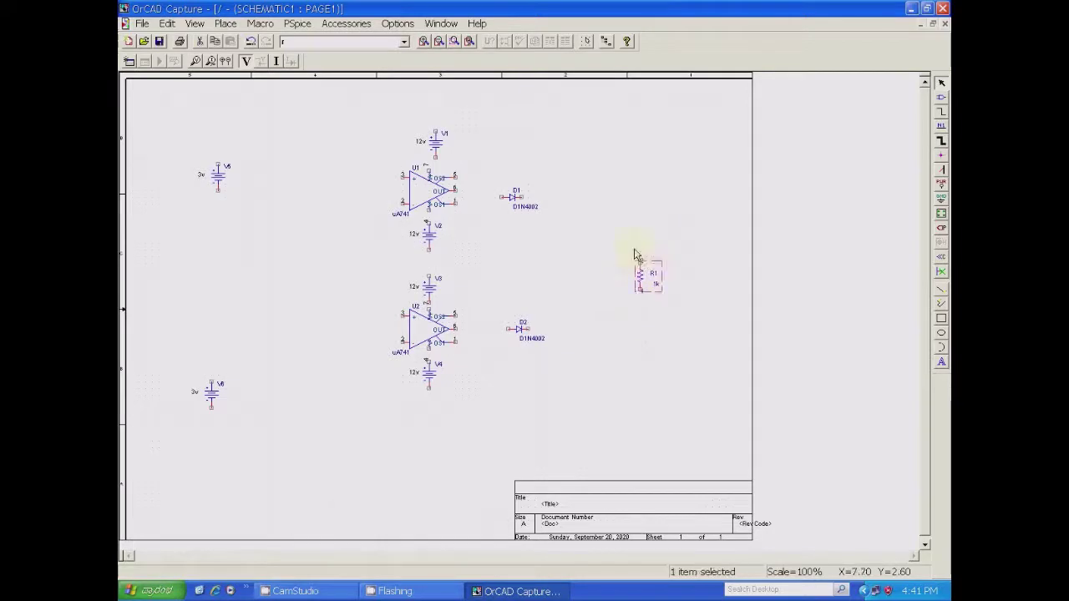
{"action": "left_click", "coordinate": [649, 286]}
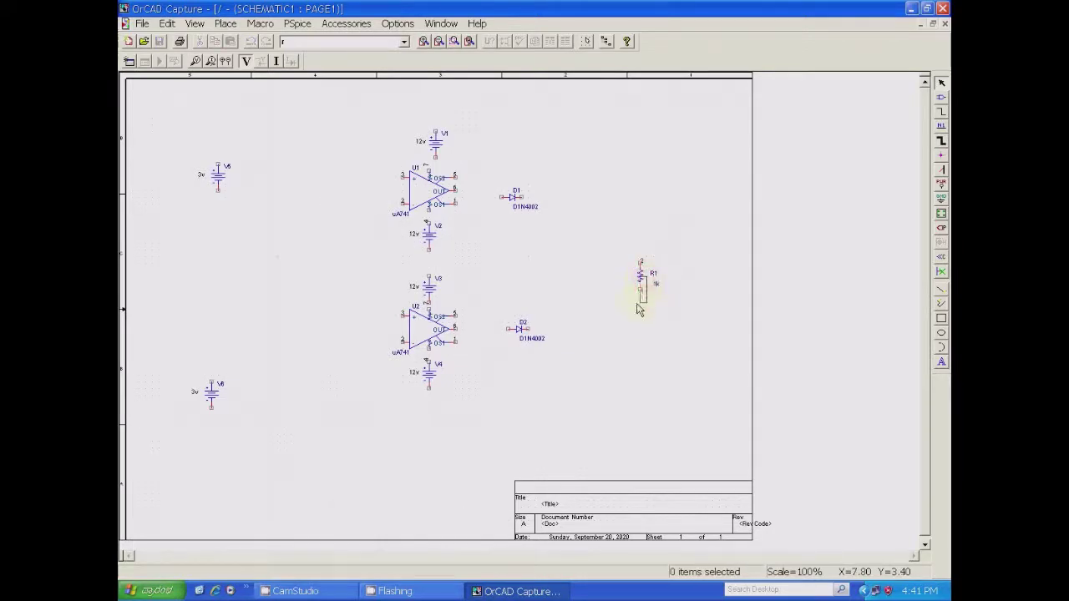
{"action": "left_click", "coordinate": [643, 284]}
{"action": "left_click", "coordinate": [654, 256]}
{"action": "left_click", "coordinate": [641, 269]}
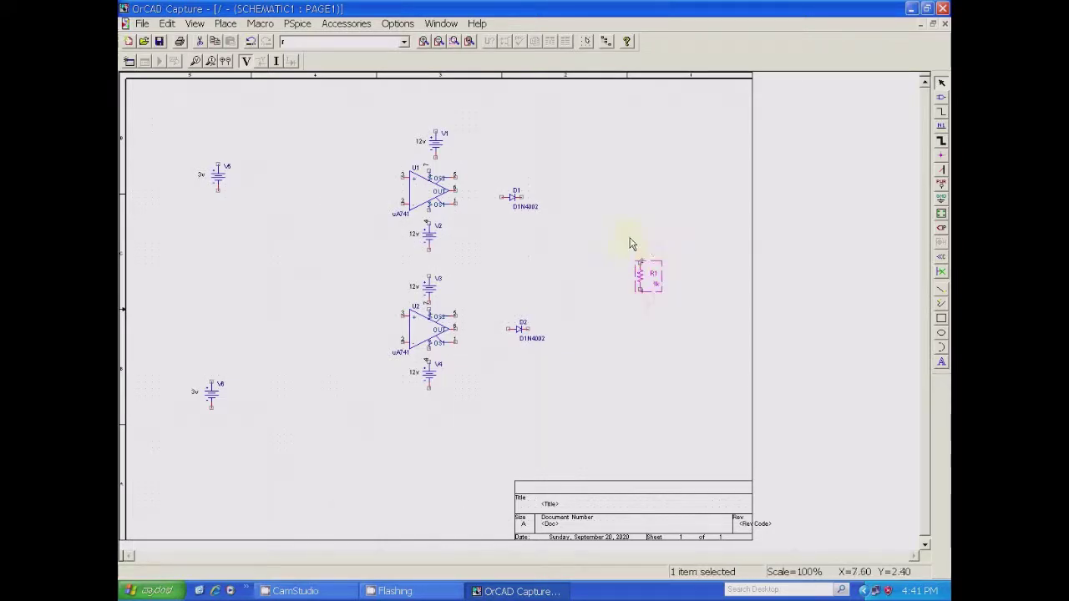
{"action": "left_click", "coordinate": [637, 264]}
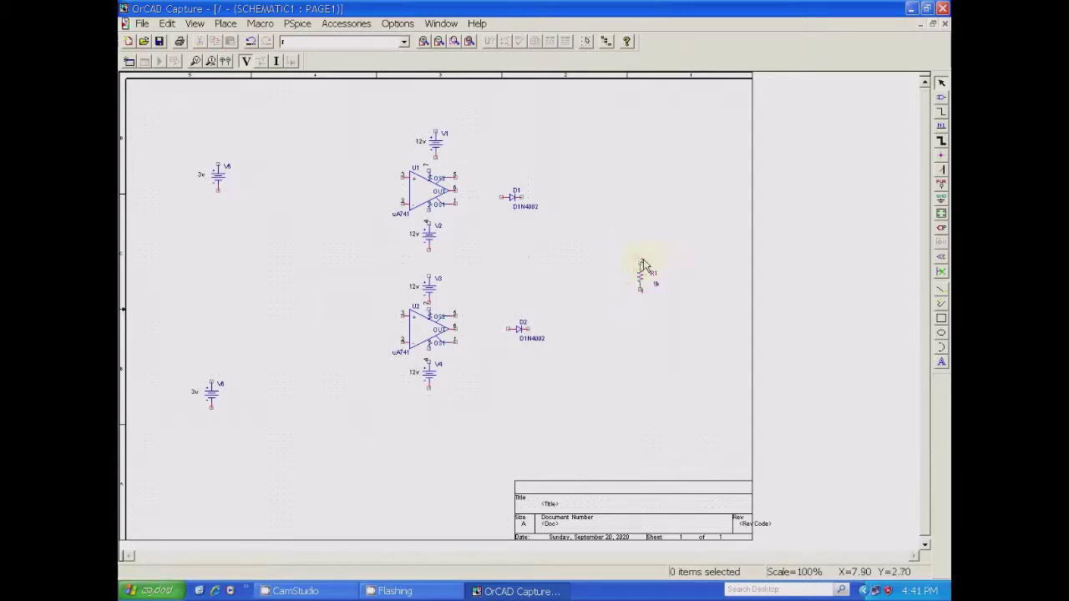
{"action": "left_click", "coordinate": [650, 297]}
{"action": "left_click", "coordinate": [679, 242]}
Step: Move resistor R1 down so that it sits to the right of and below diode D2
{"action": "left_click_drag", "start_coordinate": [619, 250], "coordinate": [645, 349]}
{"action": "left_click_drag", "start_coordinate": [611, 251], "coordinate": [641, 327]}
{"action": "left_click", "coordinate": [668, 281]}
{"action": "left_click", "coordinate": [676, 306]}
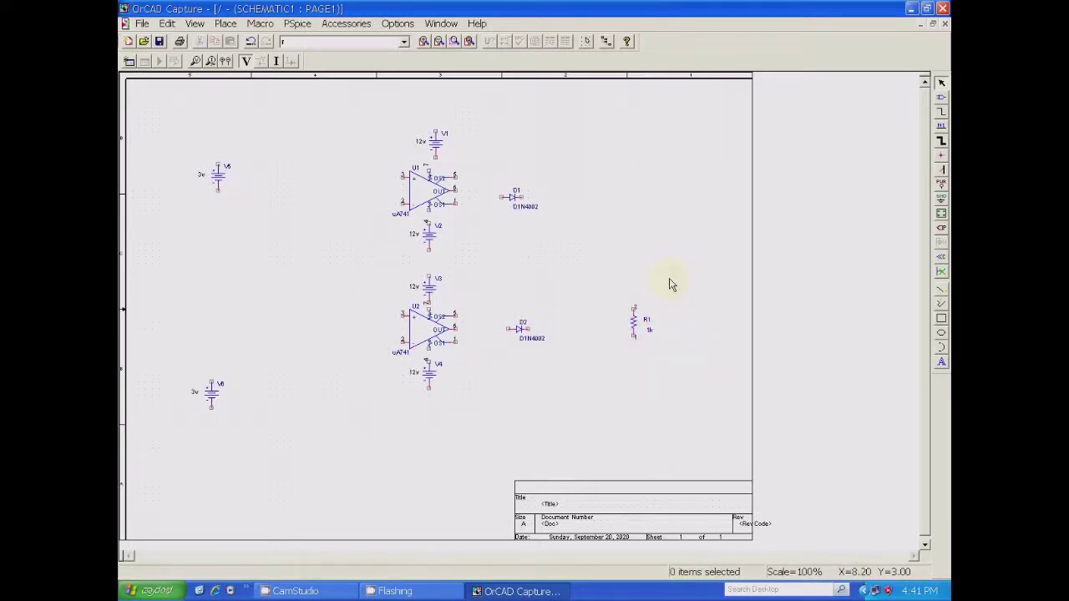
{"action": "left_click_drag", "start_coordinate": [637, 338], "coordinate": [635, 388]}
{"action": "left_click", "coordinate": [653, 302]}
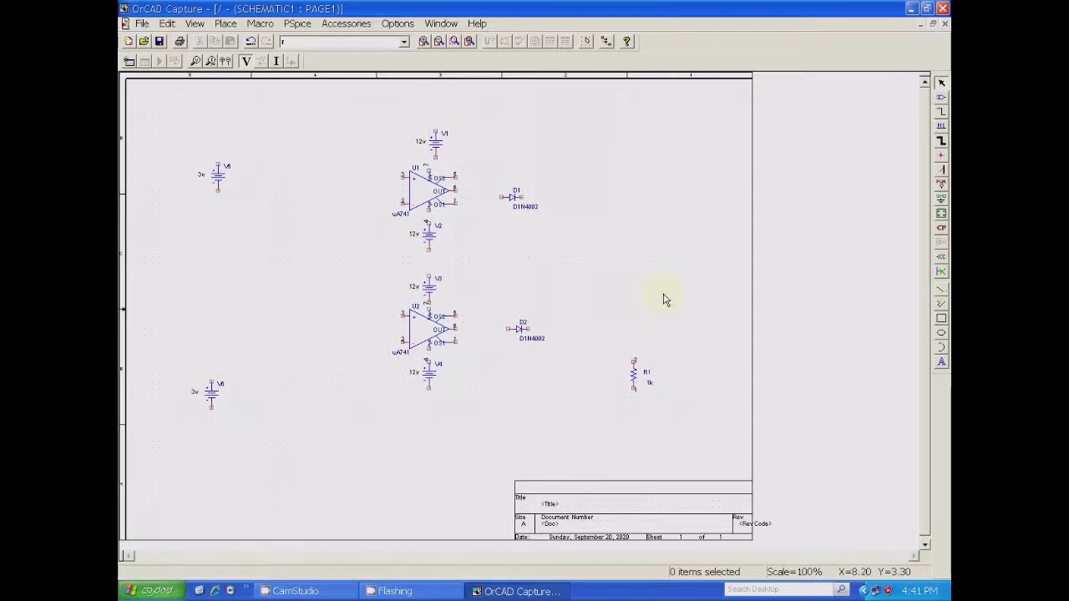
Step: Rotate source V1 above the upper op-amp twice, by 180 degrees in total
{"action": "left_click", "coordinate": [435, 143]}
{"action": "right_click", "coordinate": [436, 144]}
{"action": "left_click", "coordinate": [457, 172]}
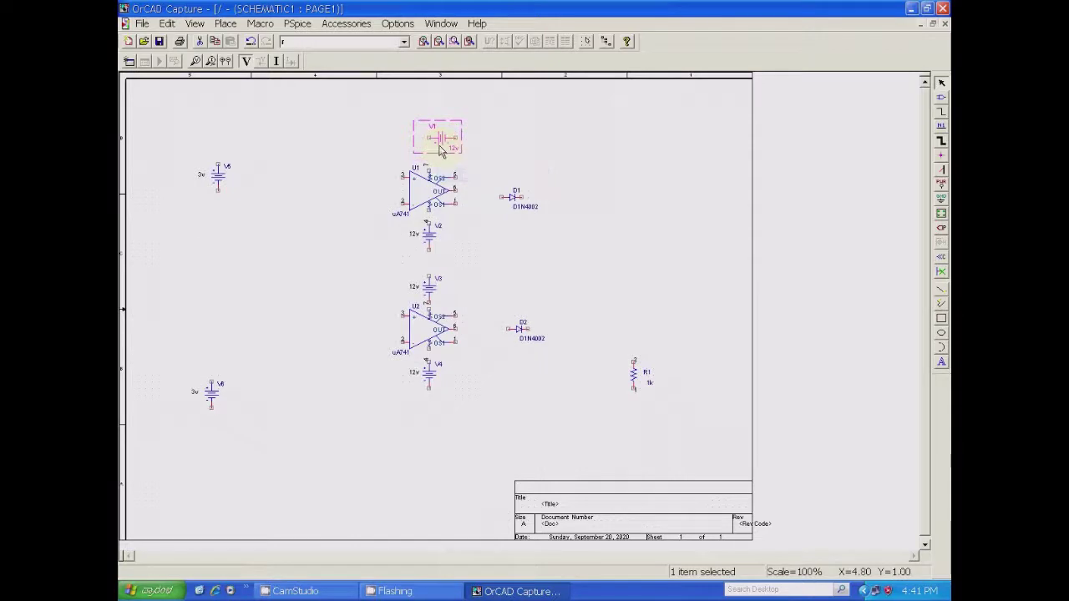
{"action": "right_click", "coordinate": [440, 150]}
{"action": "left_click", "coordinate": [458, 180]}
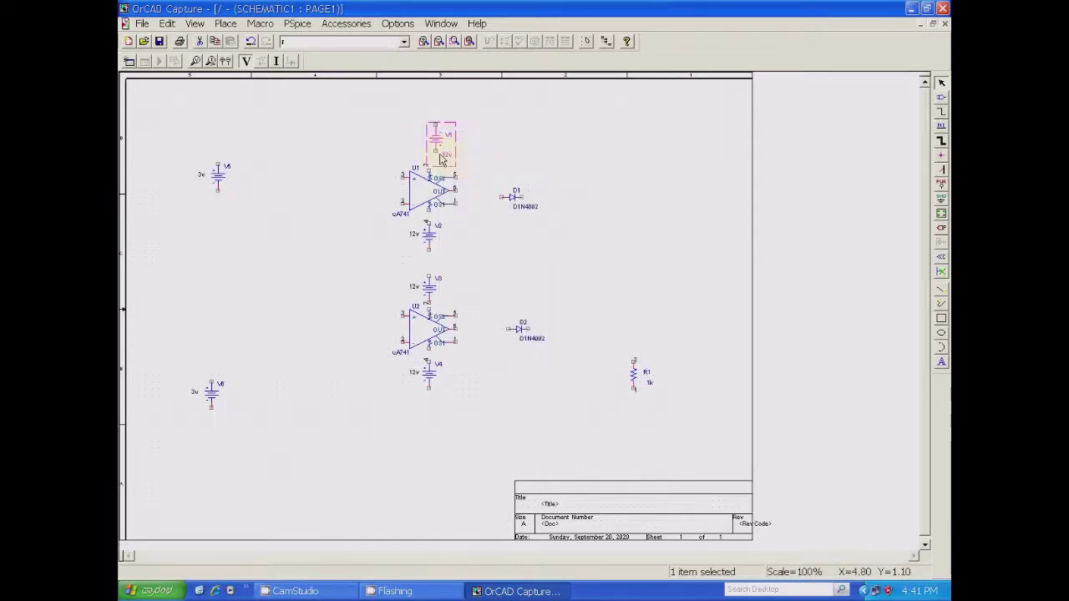
Step: Move source V1 down so that its lower pin connects to the upper op-amp U1's supply pin 7
{"action": "left_click", "coordinate": [482, 157]}
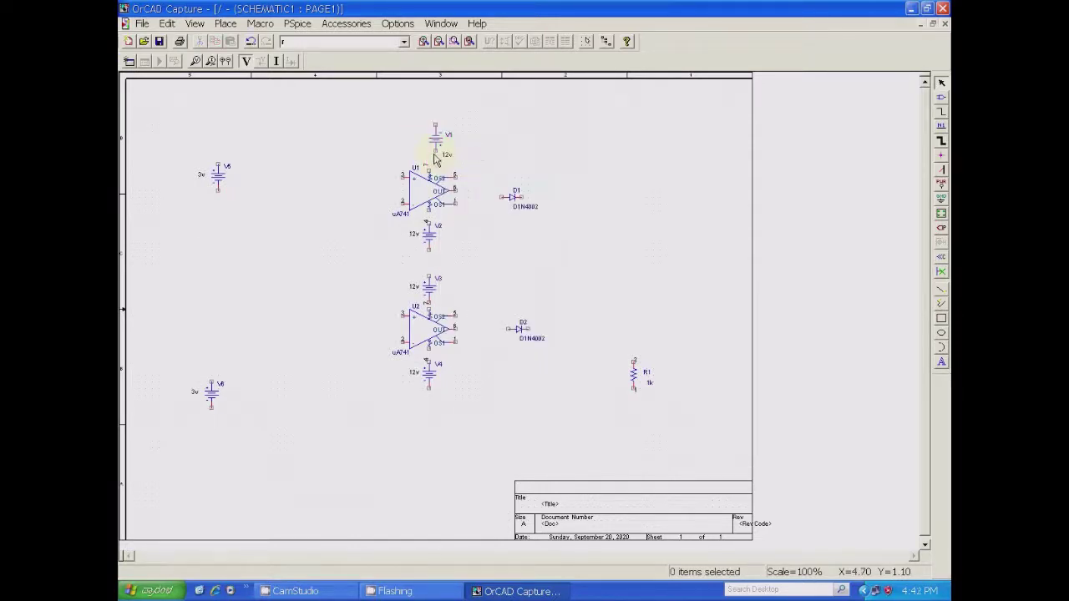
{"action": "left_click_drag", "start_coordinate": [433, 158], "coordinate": [431, 164]}
{"action": "left_click", "coordinate": [676, 288]}
Step: Rotate source V2 by 180 degrees and move it up onto op-amp U1's supply pin 4
{"action": "left_click", "coordinate": [426, 225]}
{"action": "right_click", "coordinate": [426, 224]}
{"action": "left_click", "coordinate": [462, 258]}
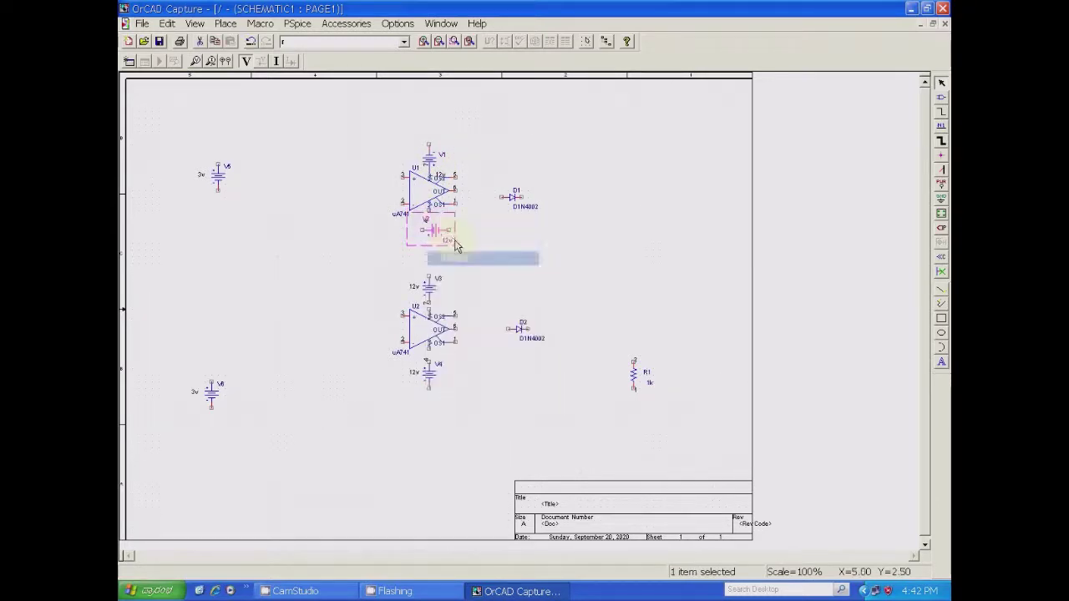
{"action": "right_click", "coordinate": [435, 227]}
{"action": "left_click", "coordinate": [471, 261]}
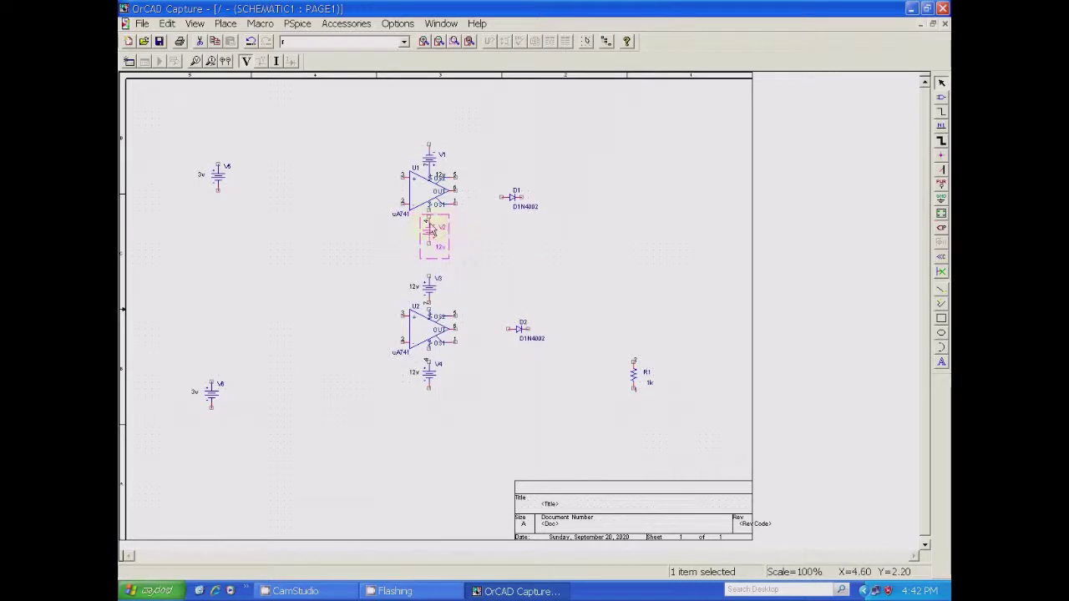
{"action": "left_click_drag", "start_coordinate": [429, 222], "coordinate": [429, 216]}
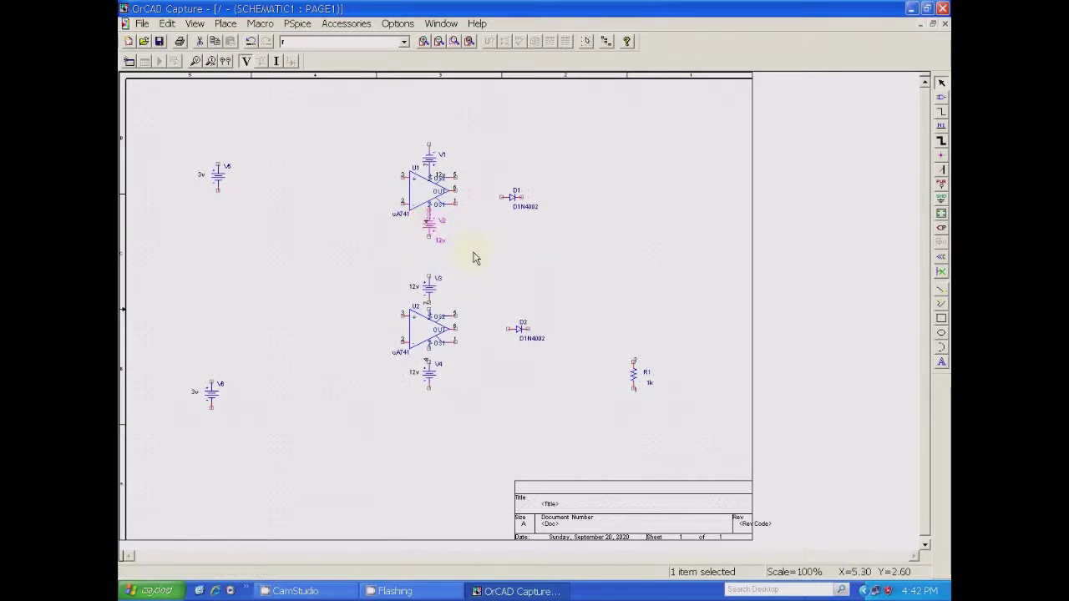
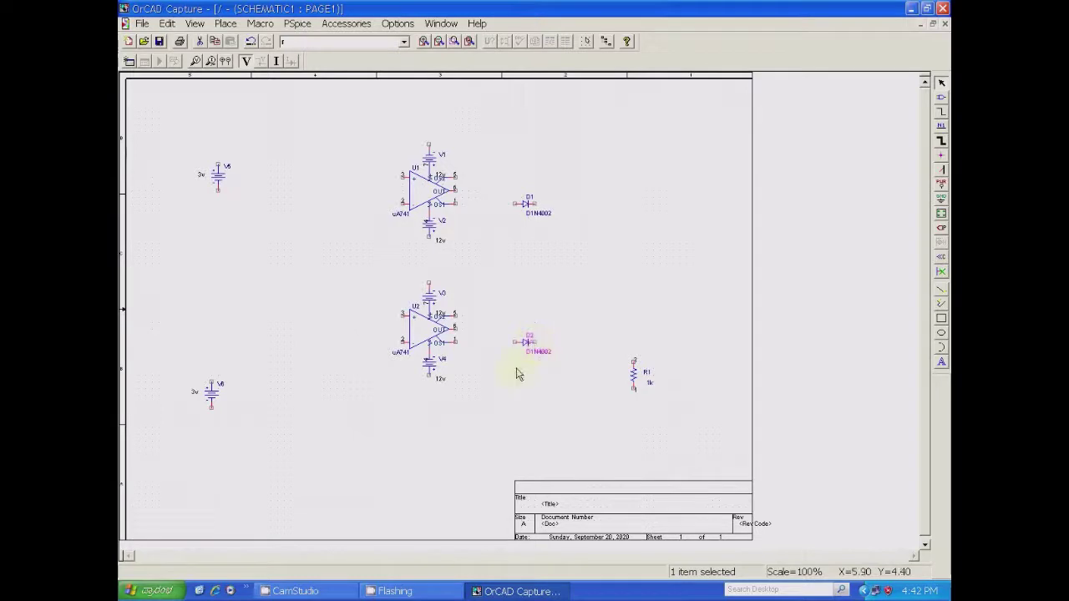
{"action": "left_click", "coordinate": [515, 370]}
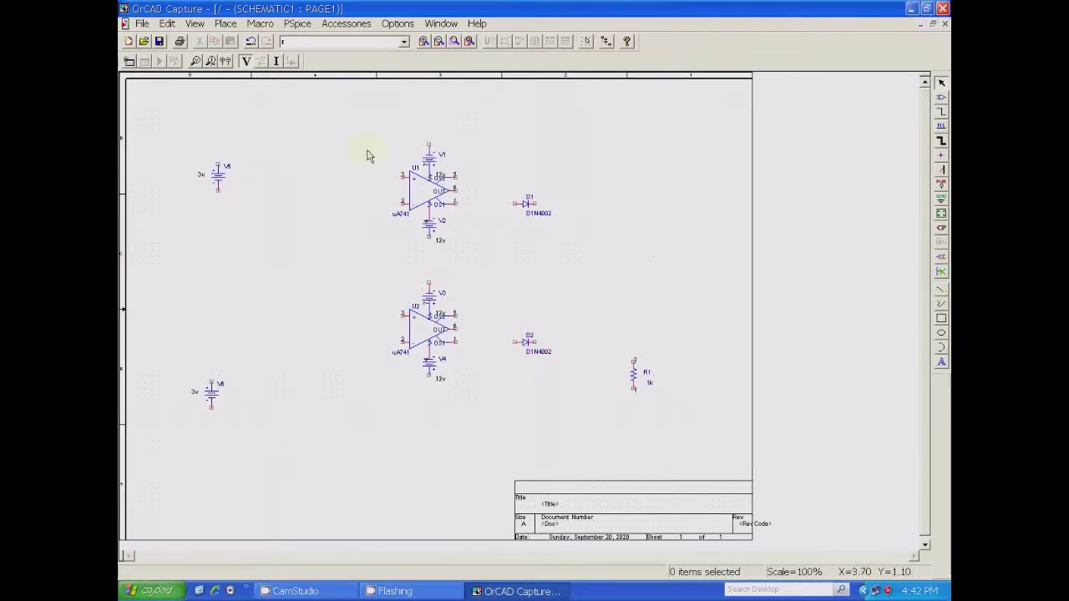
Step: Wire op-amp U1's pin 1 to the anode of diode D1 and U2's output to the anode of diode D2
{"action": "left_click", "coordinate": [223, 23]}
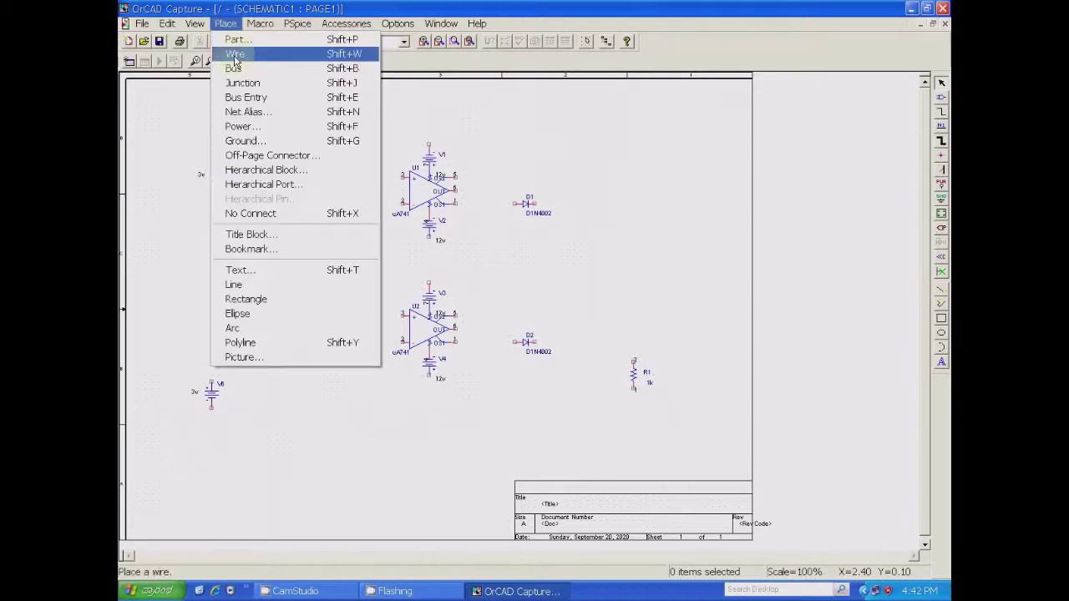
{"action": "left_click", "coordinate": [236, 54]}
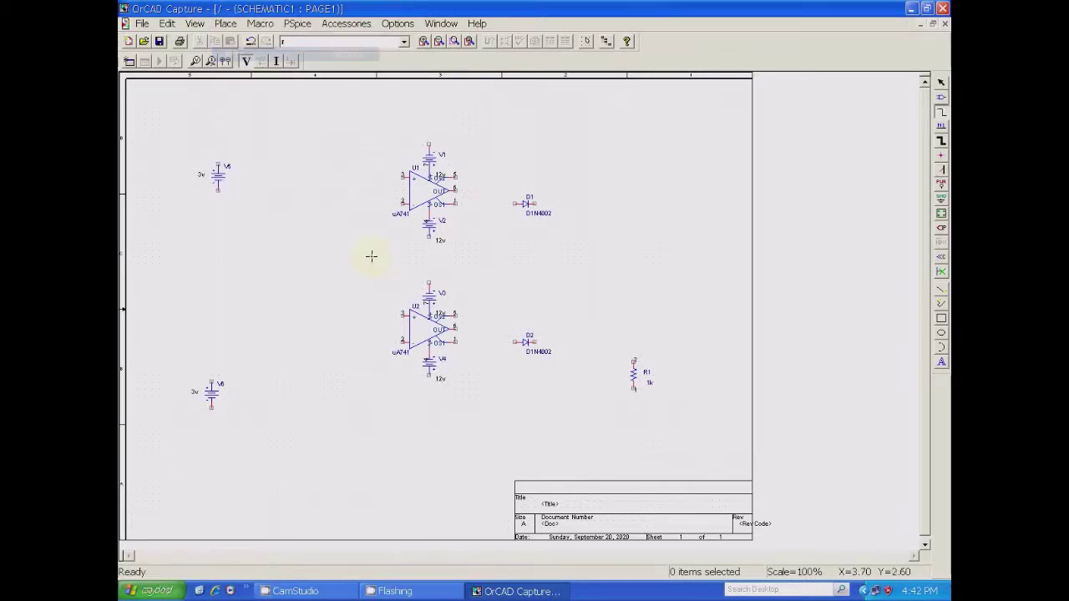
{"action": "left_click", "coordinate": [456, 204]}
{"action": "left_click", "coordinate": [514, 204]}
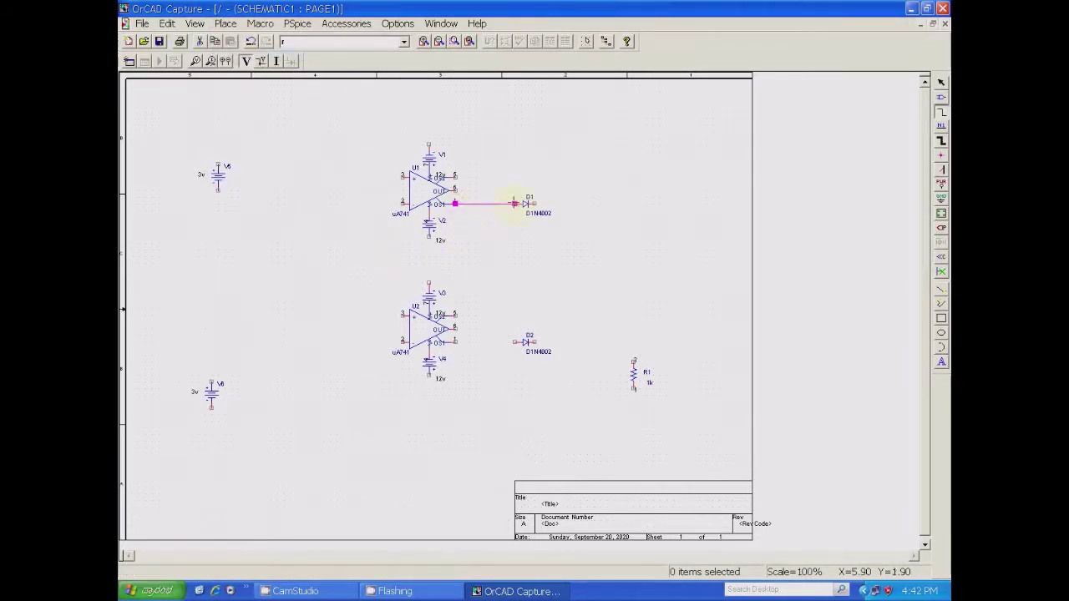
{"action": "left_click", "coordinate": [455, 328]}
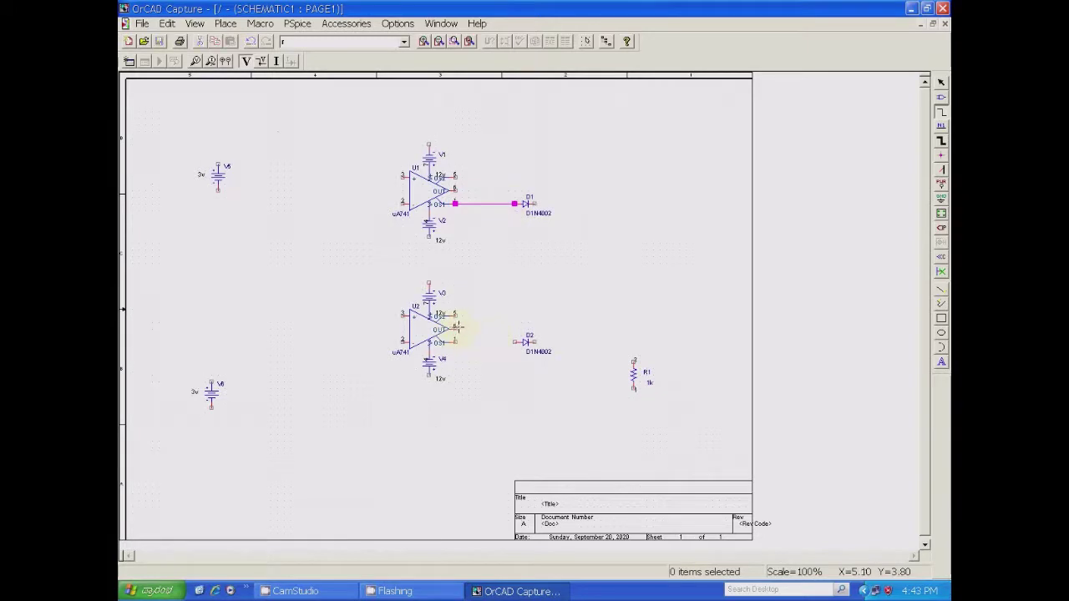
{"action": "left_click", "coordinate": [515, 329]}
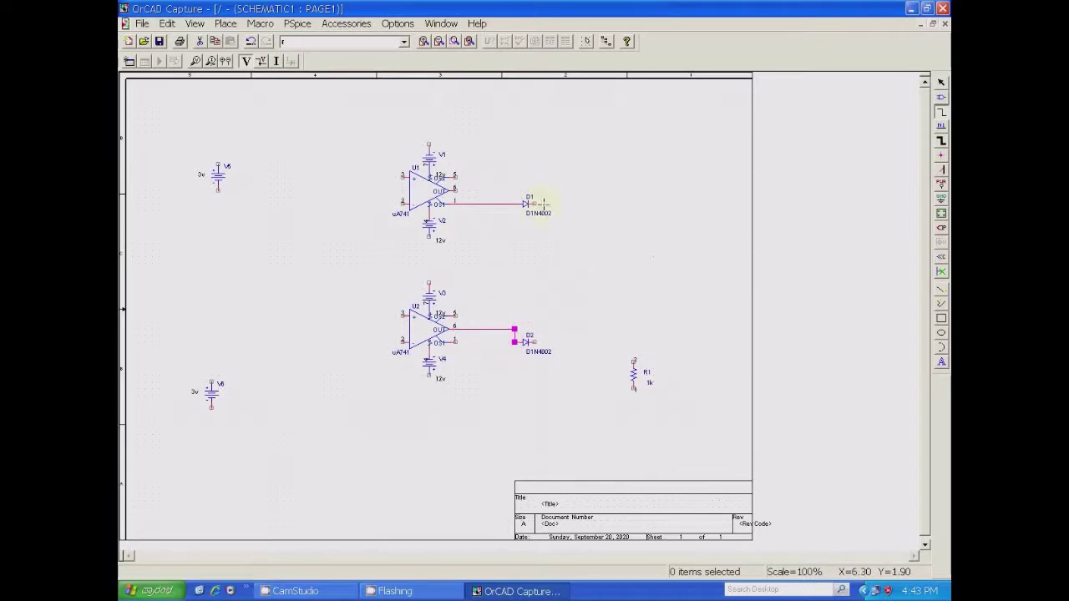
Step: Wire the cathode of diode D1 right and down to the cathode of diode D2
{"action": "left_click", "coordinate": [532, 203]}
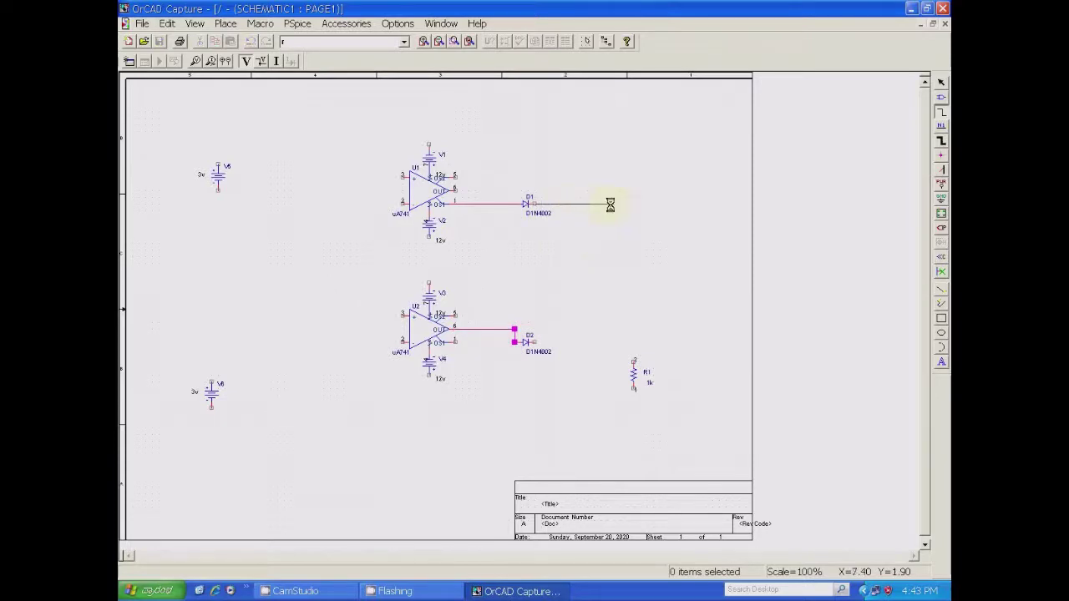
{"action": "left_click", "coordinate": [614, 204]}
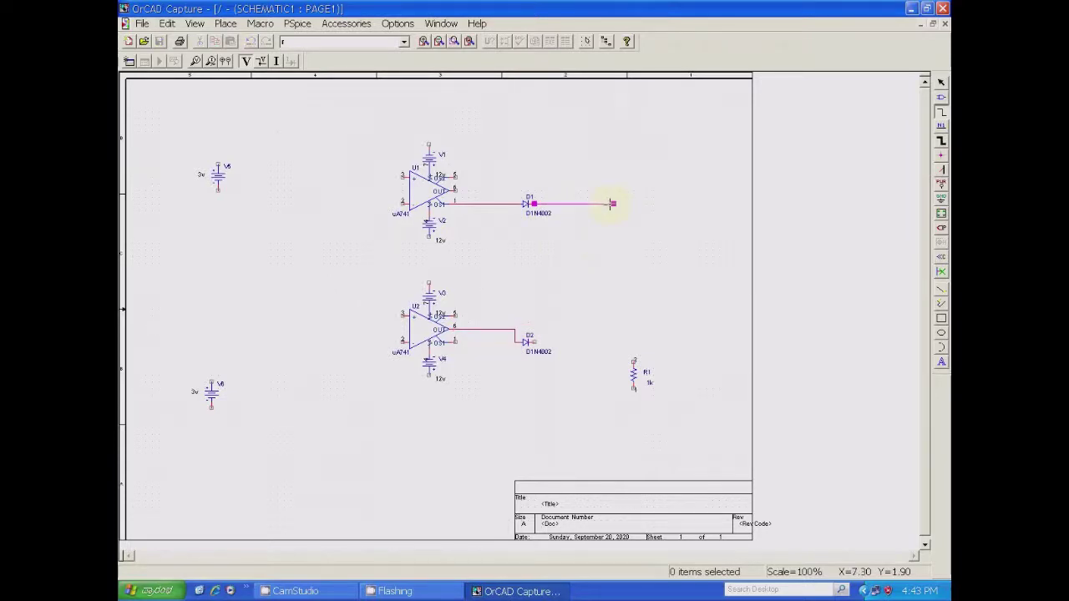
{"action": "left_click", "coordinate": [615, 327]}
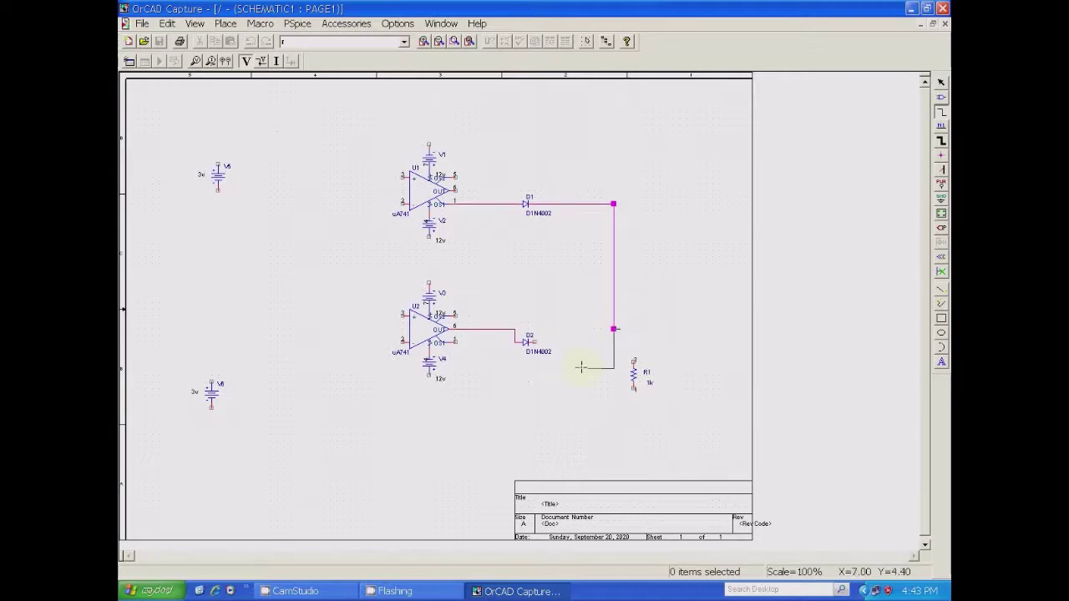
{"action": "left_click", "coordinate": [533, 341]}
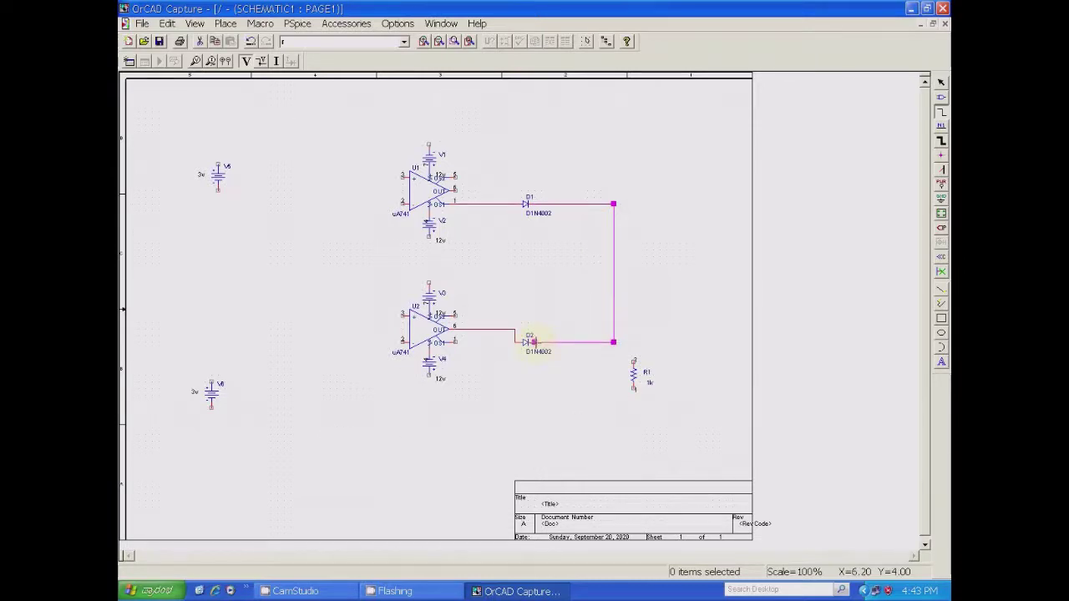
{"action": "left_click", "coordinate": [627, 339]}
{"action": "right_click", "coordinate": [628, 341]}
{"action": "left_click", "coordinate": [636, 344]}
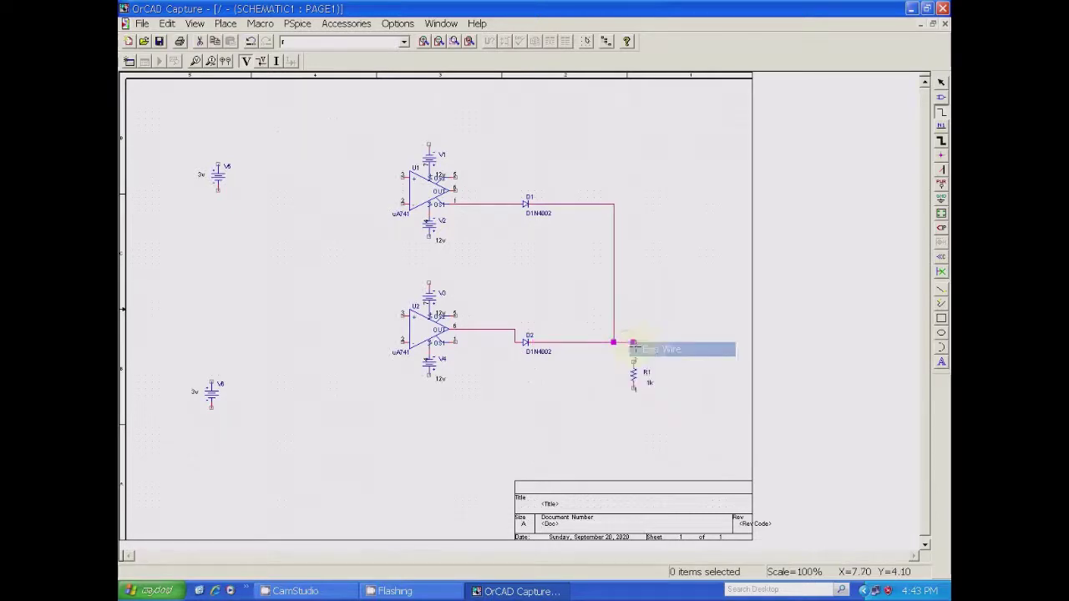
{"action": "right_click", "coordinate": [632, 342]}
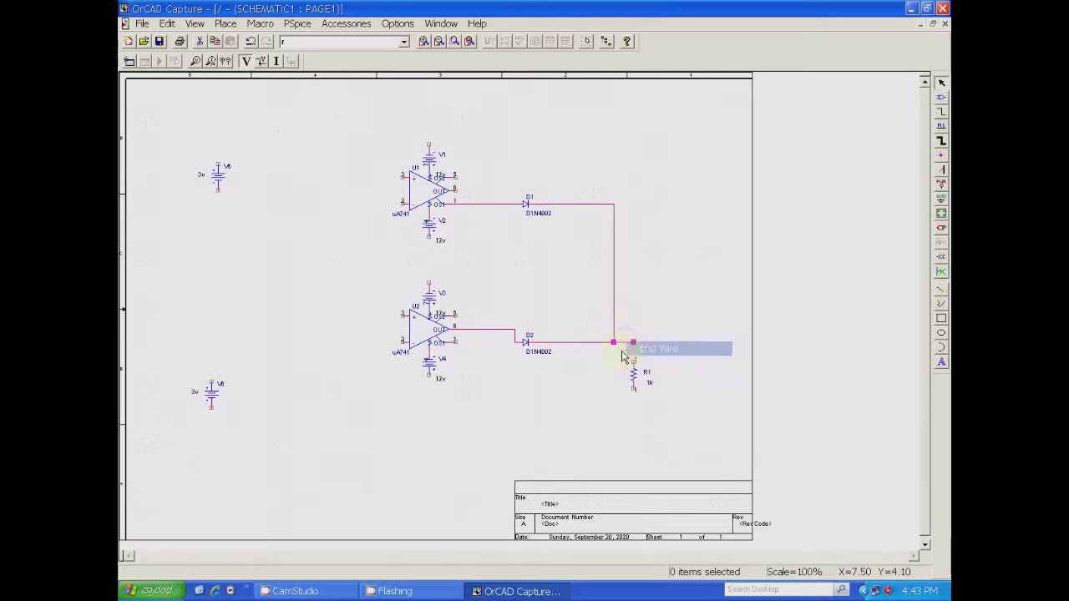
{"action": "left_click", "coordinate": [632, 347]}
{"action": "right_click", "coordinate": [627, 343]}
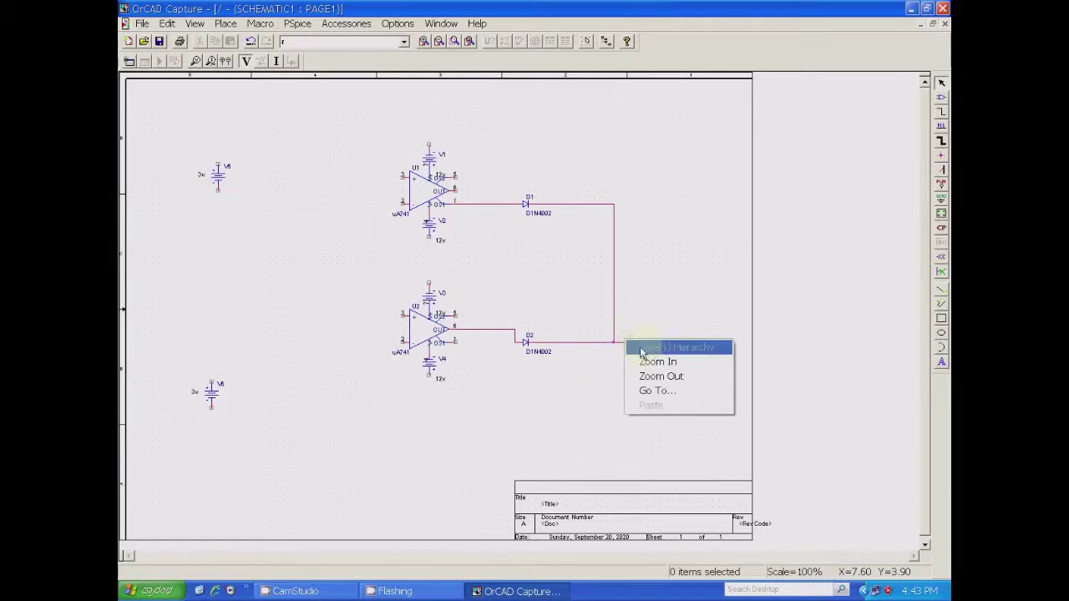
{"action": "left_click", "coordinate": [639, 347]}
{"action": "left_click", "coordinate": [622, 344]}
{"action": "right_click", "coordinate": [623, 344]}
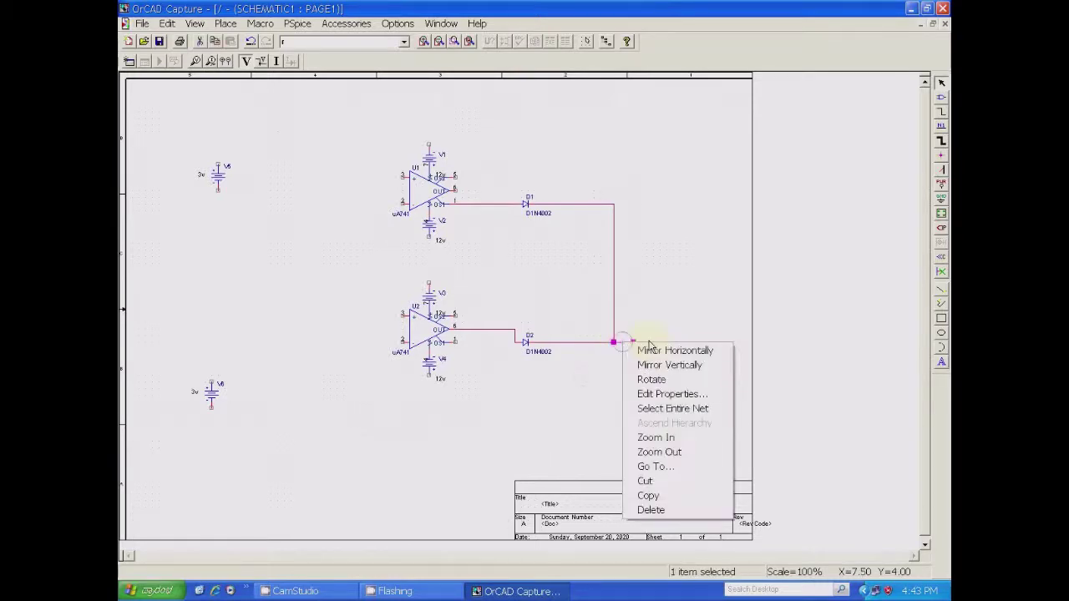
{"action": "left_click", "coordinate": [651, 509]}
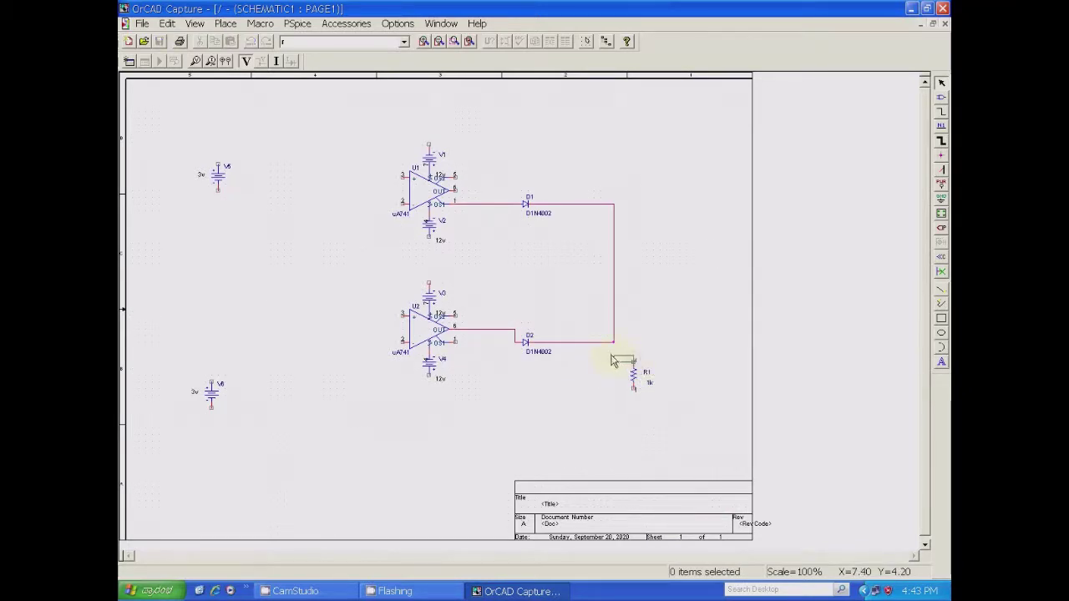
Step: Move resistor R1 so that its upper pin connects to the corner of the wire joining the two diode cathodes
{"action": "left_click", "coordinate": [636, 369]}
{"action": "left_click_drag", "start_coordinate": [635, 359], "coordinate": [606, 333]}
{"action": "left_click_drag", "start_coordinate": [634, 370], "coordinate": [614, 347]}
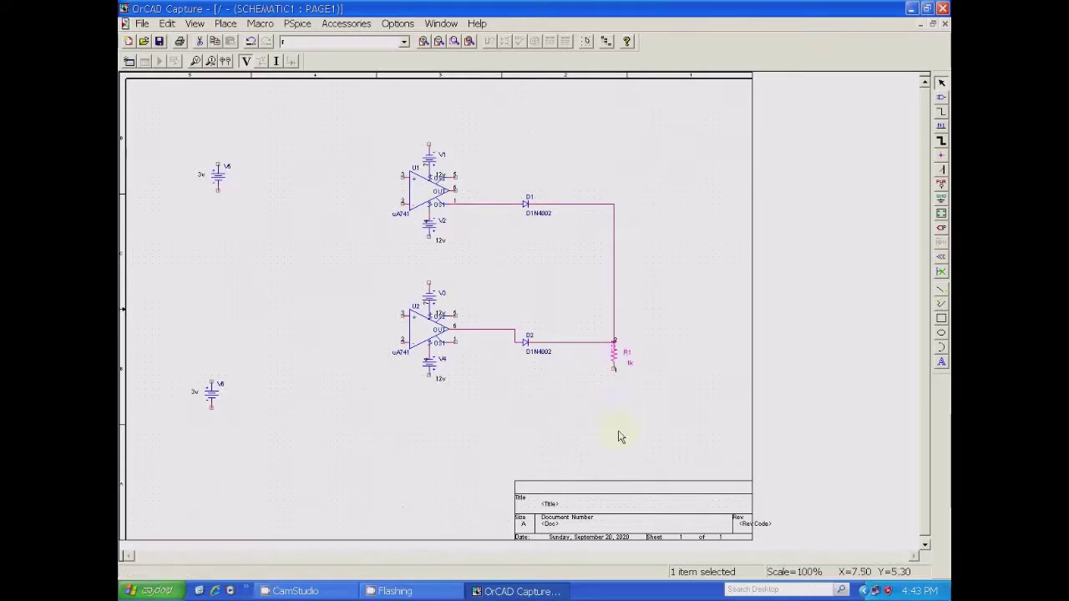
{"action": "left_click", "coordinate": [583, 421]}
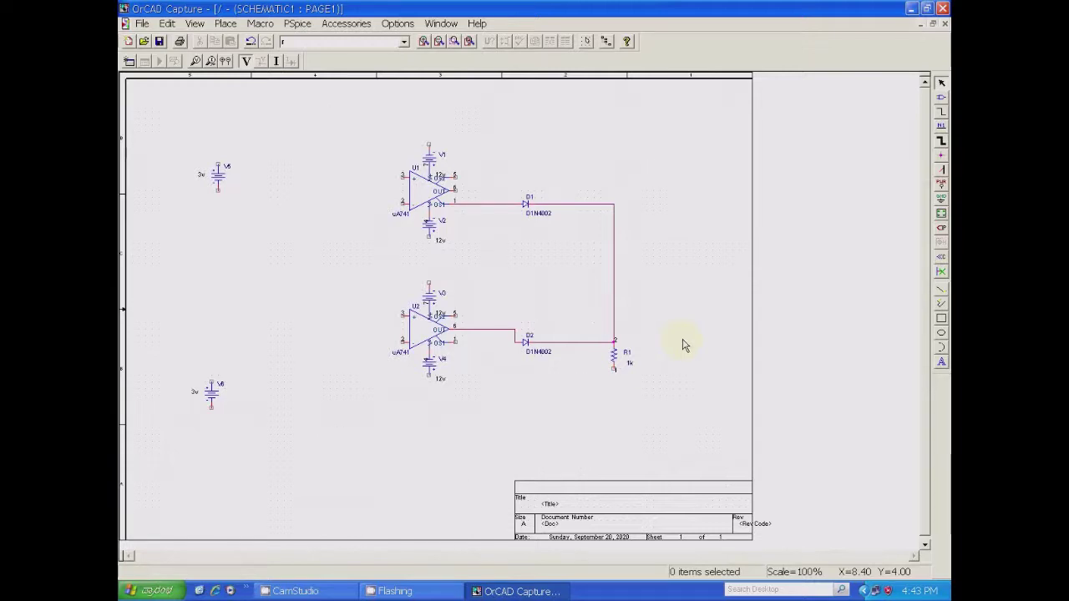
Step: Move diode D2 up in line with U2's output, and shift diode D1 up to connect to U1's output pin 6
{"action": "left_click_drag", "start_coordinate": [536, 344], "coordinate": [537, 331]}
{"action": "left_click", "coordinate": [589, 429]}
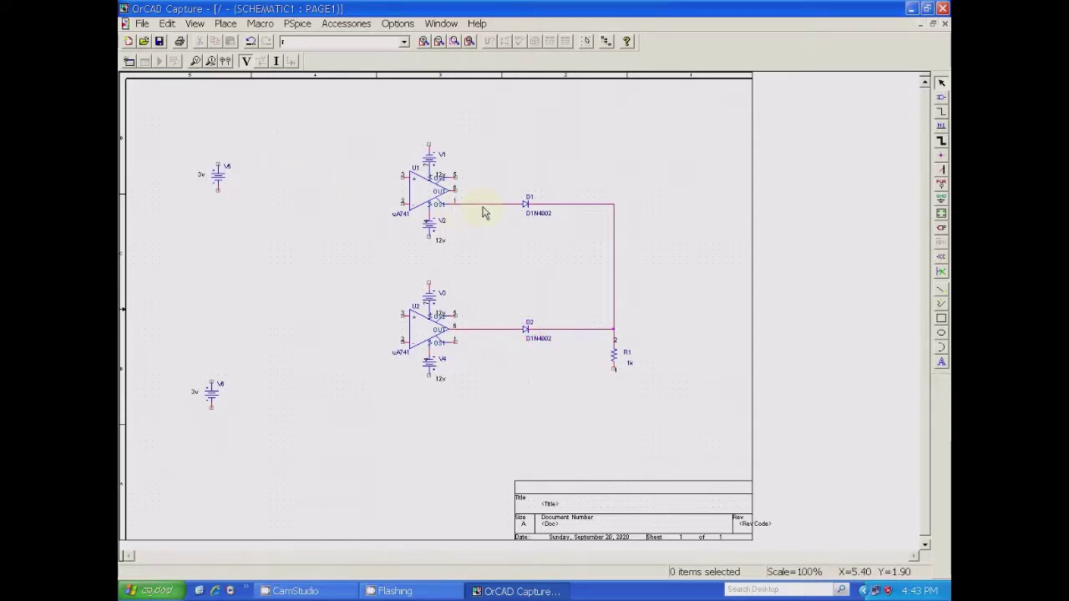
{"action": "left_click_drag", "start_coordinate": [483, 206], "coordinate": [519, 191]}
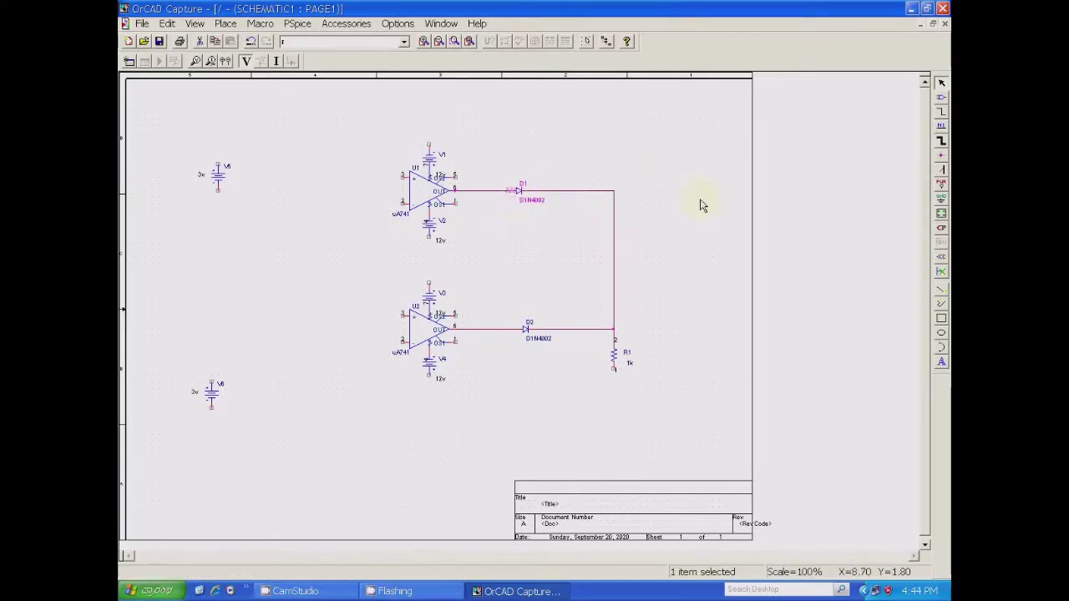
{"action": "left_click", "coordinate": [689, 265]}
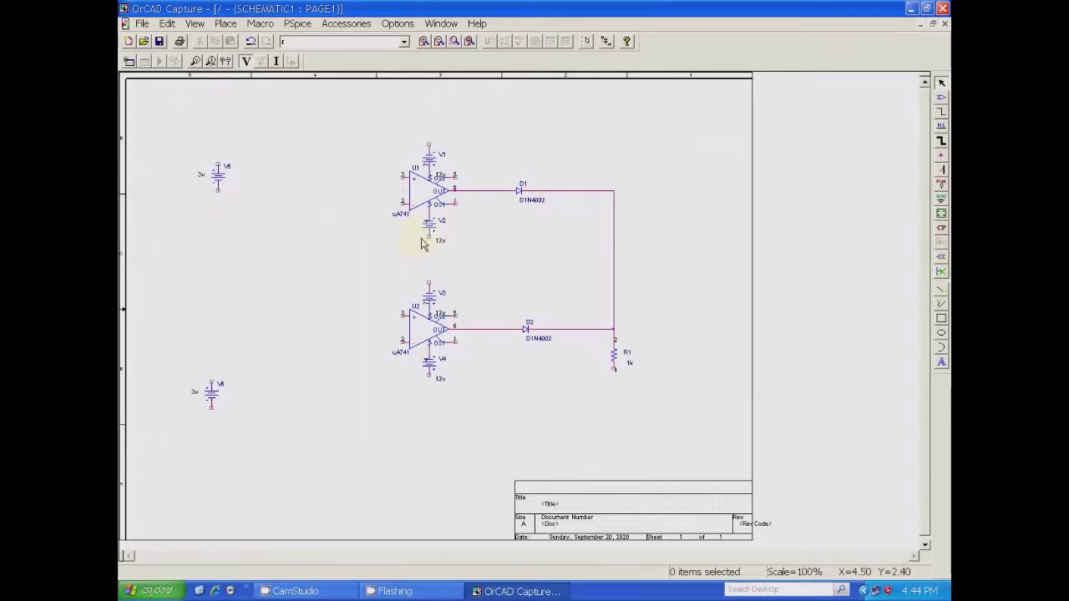
Step: Wire op-amp U1's inverting input pin 2 to op-amp U2's non-inverting input pin 3, routing left of both op-amps
{"action": "left_click", "coordinate": [225, 23]}
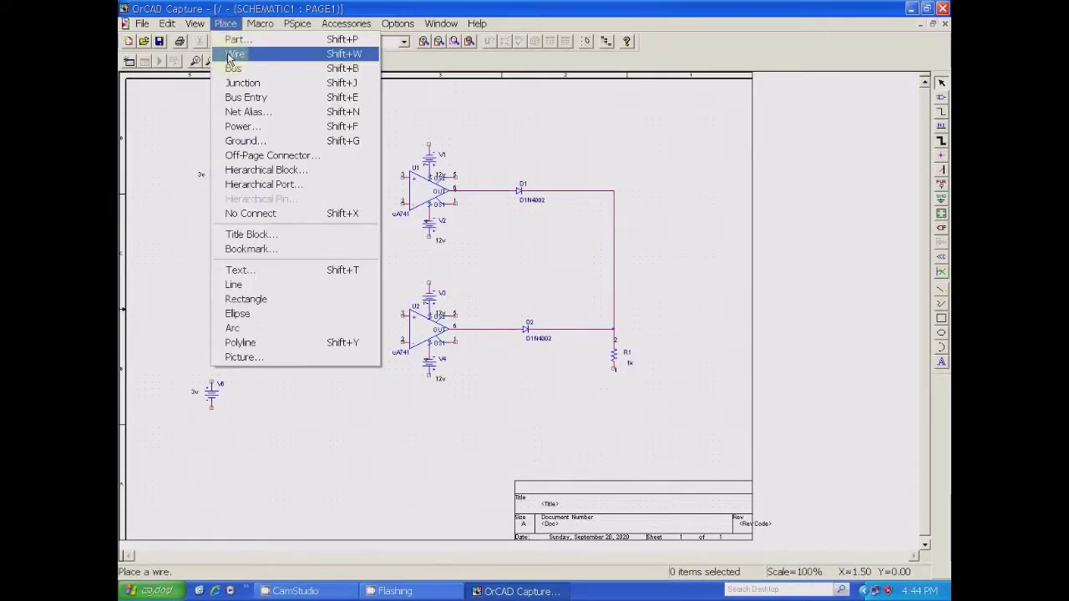
{"action": "left_click", "coordinate": [234, 52]}
{"action": "left_click", "coordinate": [403, 202]}
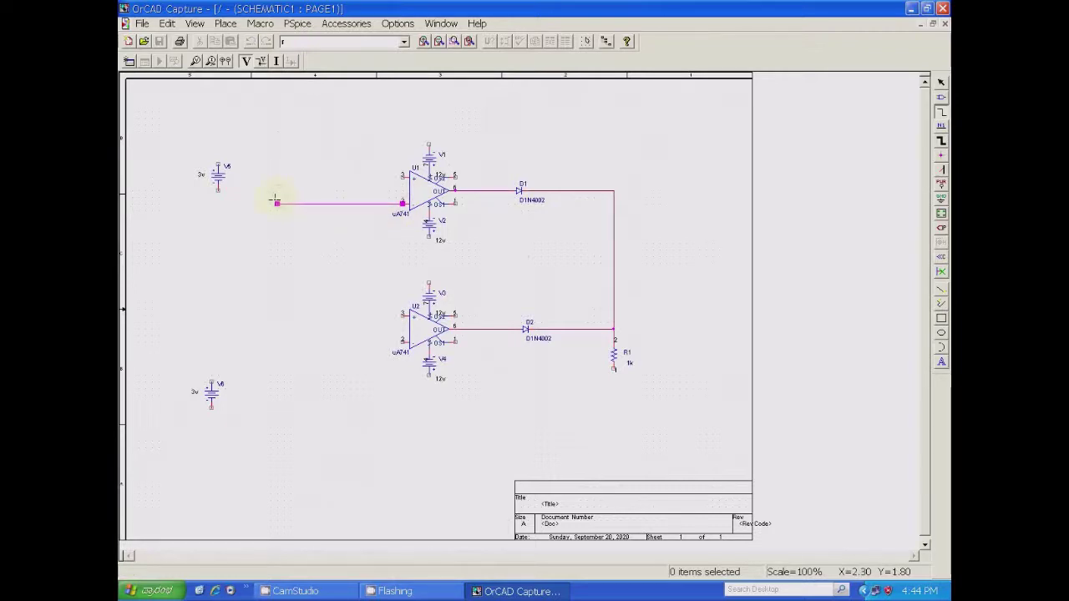
{"action": "left_click", "coordinate": [272, 314]}
{"action": "left_click", "coordinate": [402, 315]}
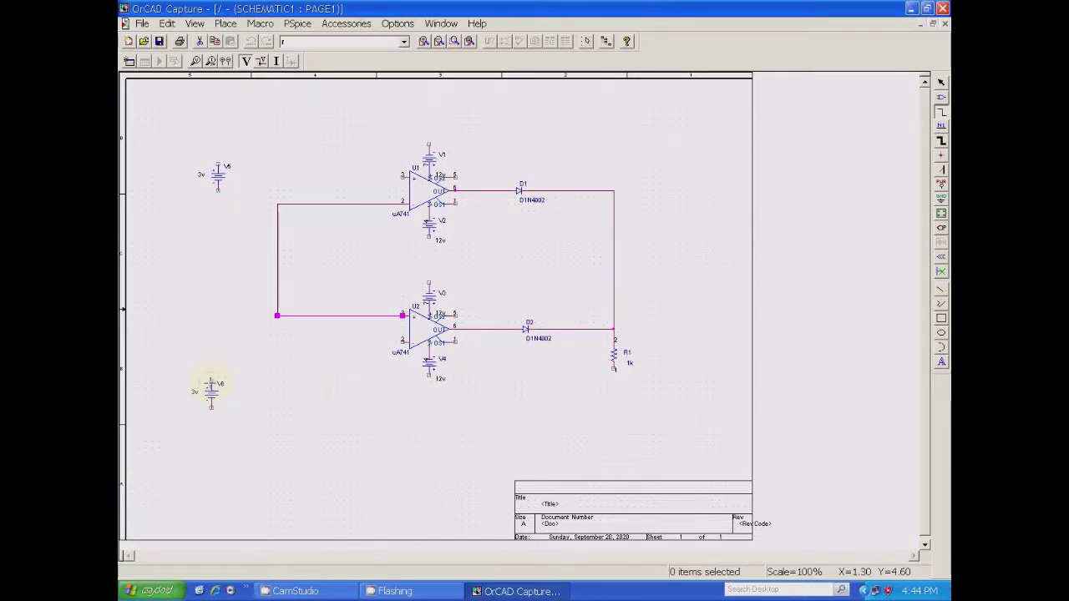
Step: Wire the positive terminal of source V6 to op-amp U2's inverting input pin 2
{"action": "left_click", "coordinate": [212, 378]}
{"action": "left_click", "coordinate": [211, 354]}
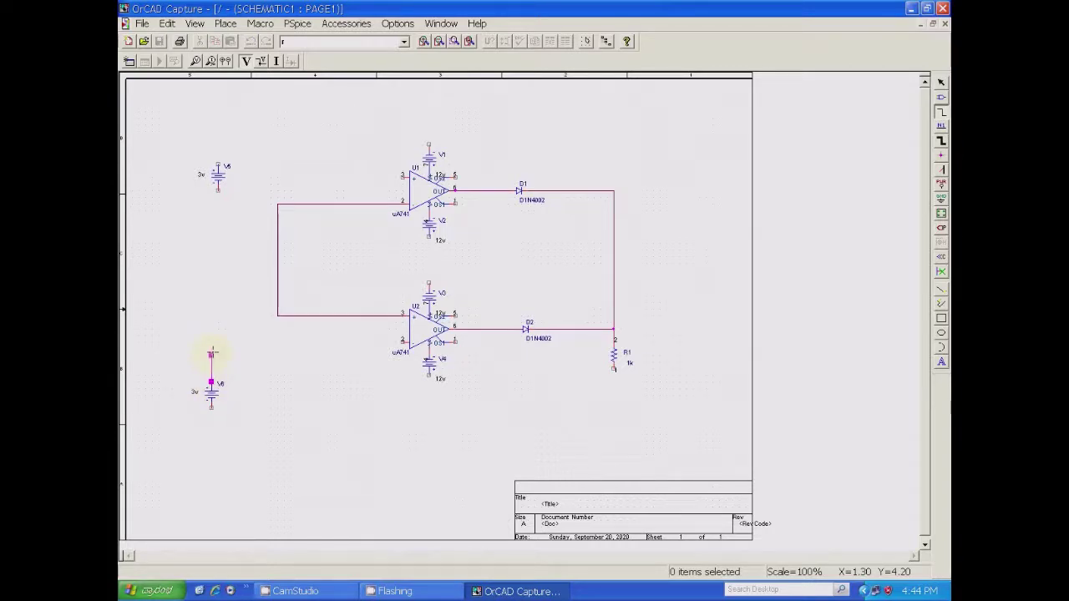
{"action": "double_click", "coordinate": [382, 355]}
{"action": "left_click", "coordinate": [382, 355]}
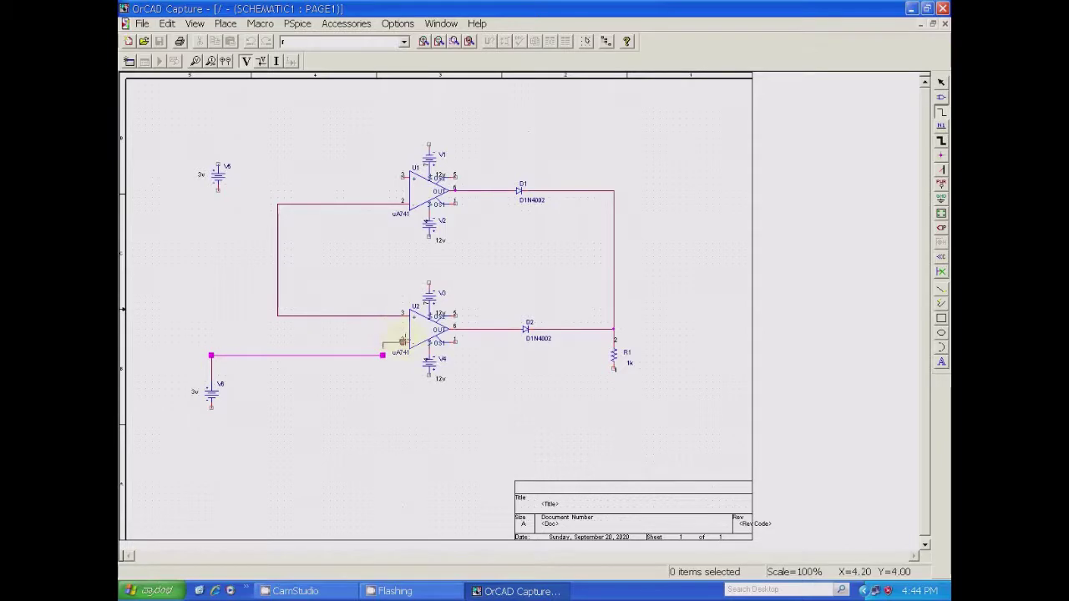
{"action": "double_click", "coordinate": [389, 340]}
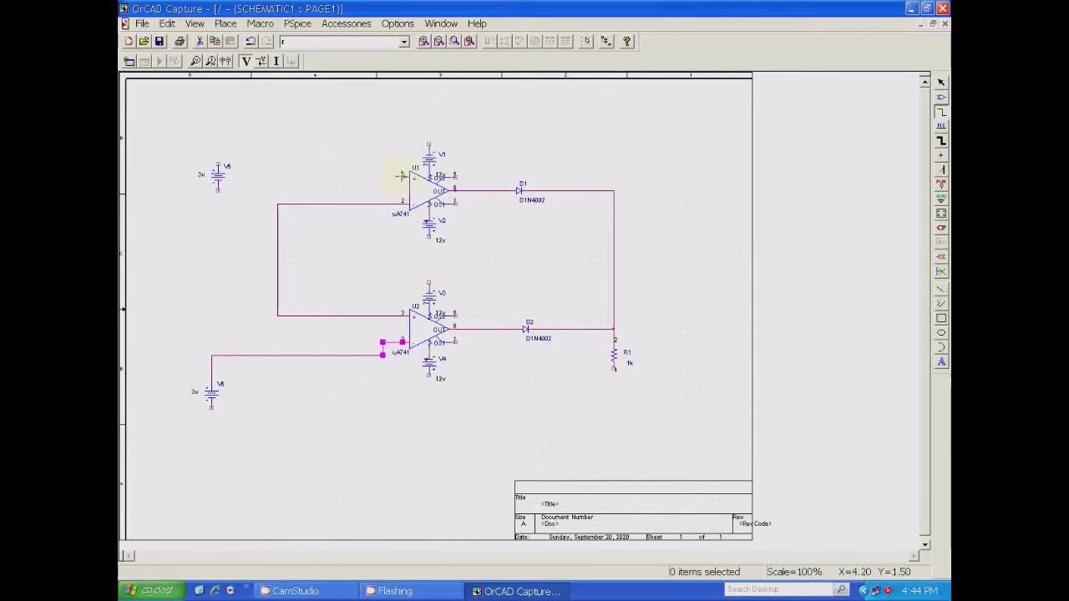
Step: Draw a wire from op-amp U1's non-inverting input pin 3 toward source V5, stopping short of it, and end wire placement
{"action": "left_click", "coordinate": [396, 177]}
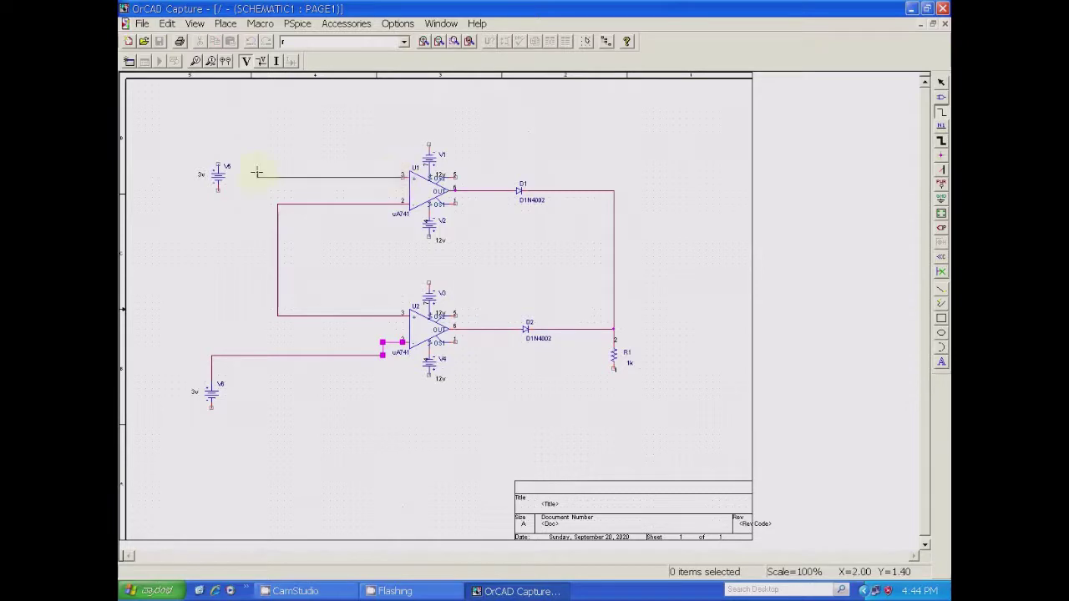
{"action": "right_click", "coordinate": [250, 177]}
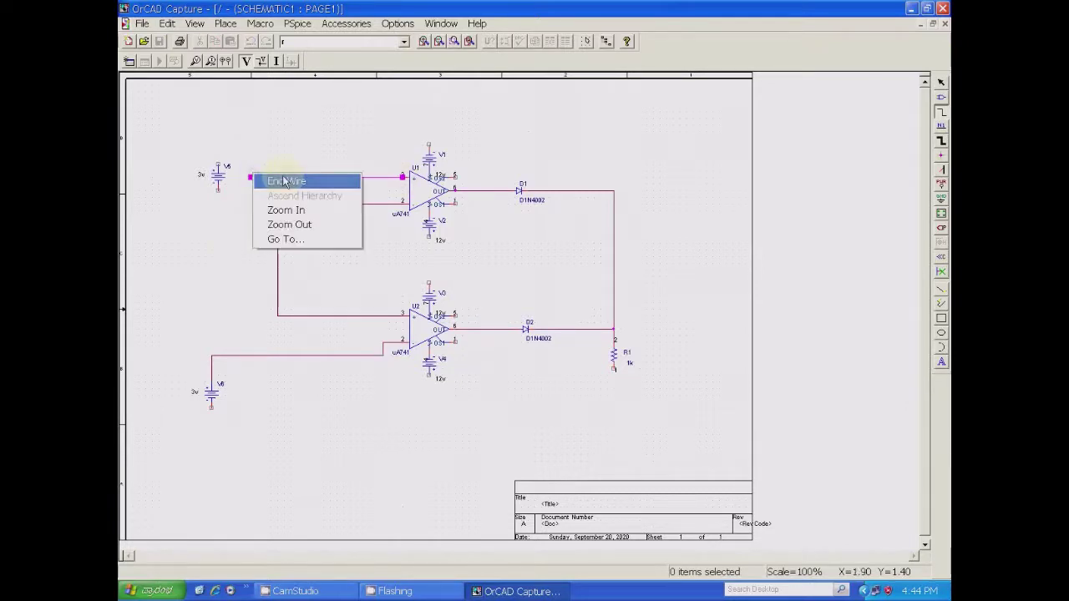
{"action": "left_click", "coordinate": [285, 181]}
{"action": "left_click", "coordinate": [270, 435]}
{"action": "right_click", "coordinate": [272, 434]}
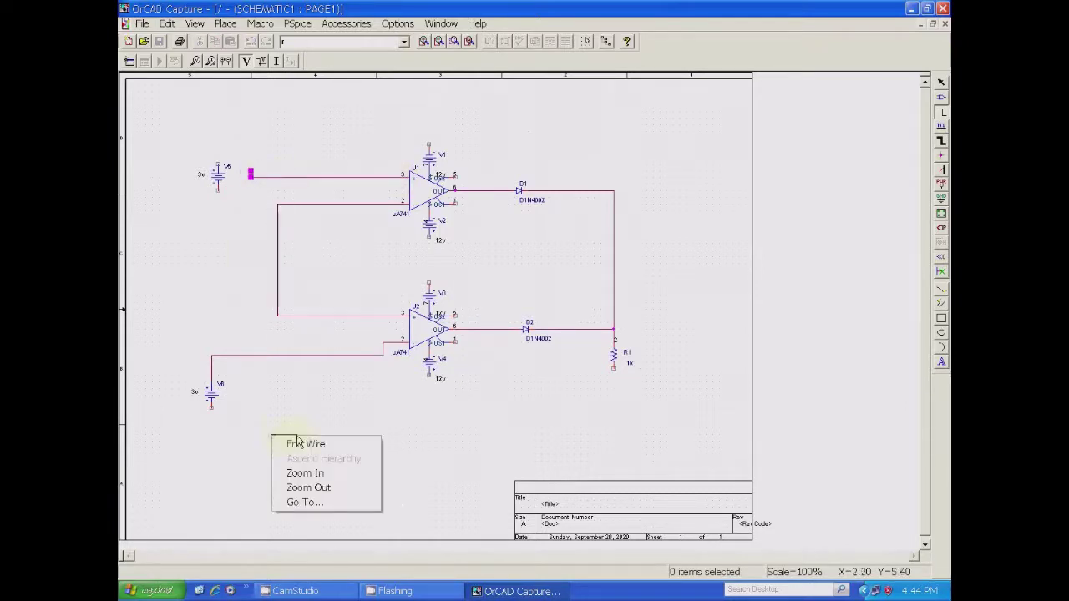
{"action": "left_click", "coordinate": [288, 443]}
{"action": "right_click", "coordinate": [285, 435]}
{"action": "left_click", "coordinate": [298, 443]}
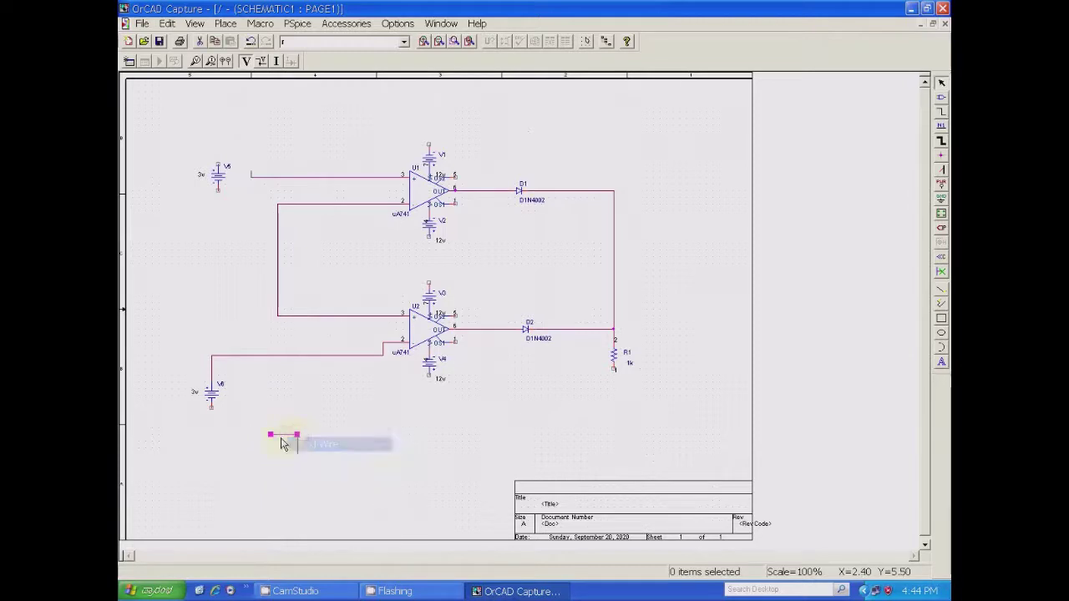
Step: Delete the stray horizontal and vertical wire segments in the empty area below op-amp U2's input wiring
{"action": "left_click", "coordinate": [284, 435]}
{"action": "right_click", "coordinate": [285, 435]}
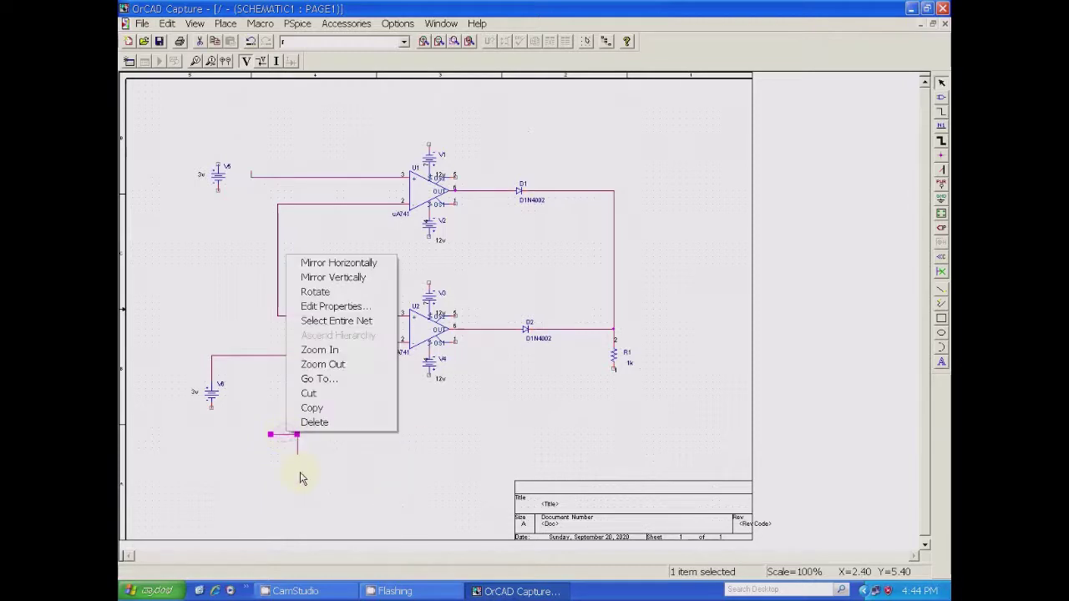
{"action": "left_click", "coordinate": [312, 422]}
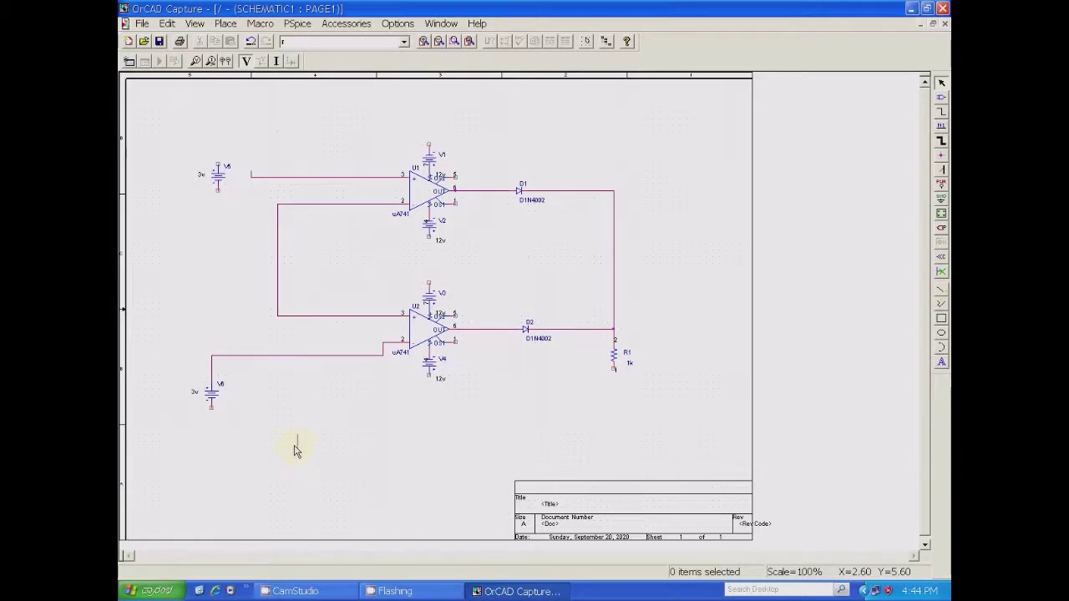
{"action": "right_click", "coordinate": [297, 447]}
{"action": "left_click", "coordinate": [320, 432]}
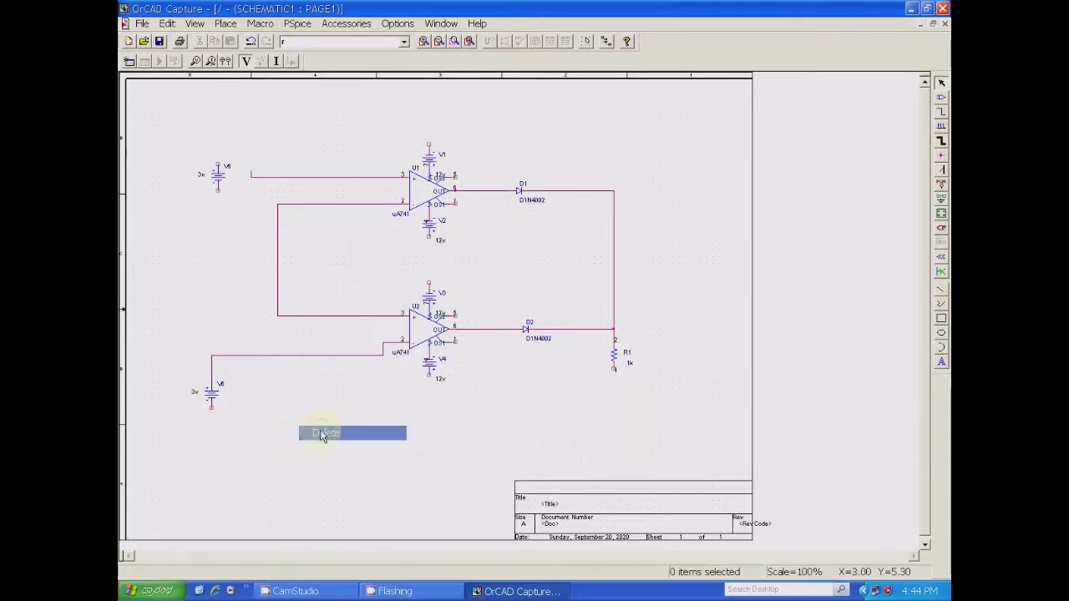
Step: Straighten the wire into op-amp U2's pin 2 and shift source V6 left so its connecting segment runs vertically
{"action": "left_click_drag", "start_coordinate": [340, 357], "coordinate": [345, 343]}
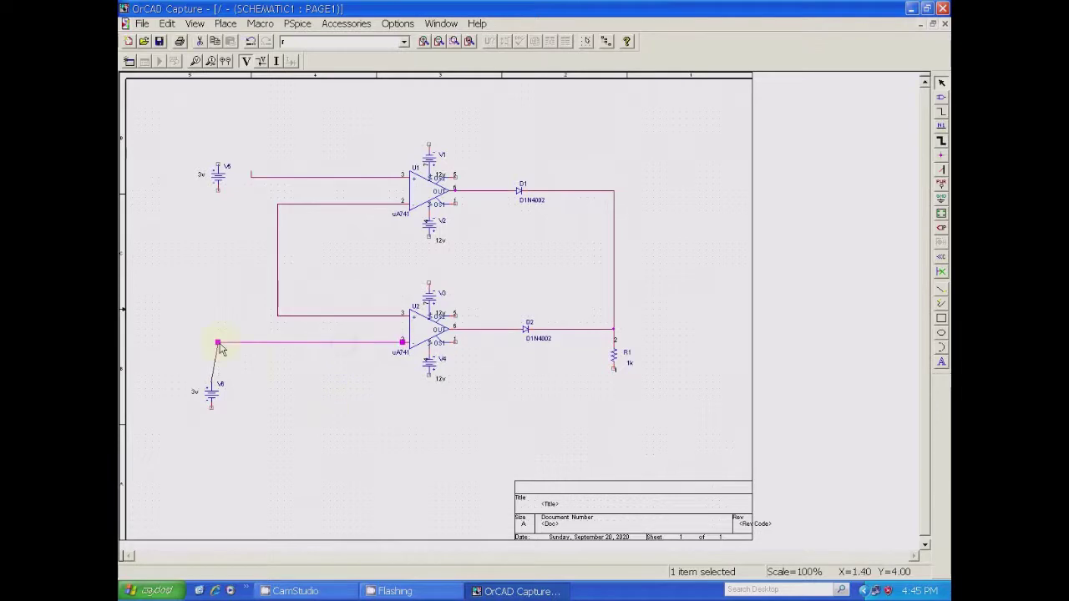
{"action": "left_click_drag", "start_coordinate": [215, 342], "coordinate": [204, 343]}
{"action": "left_click", "coordinate": [213, 382]}
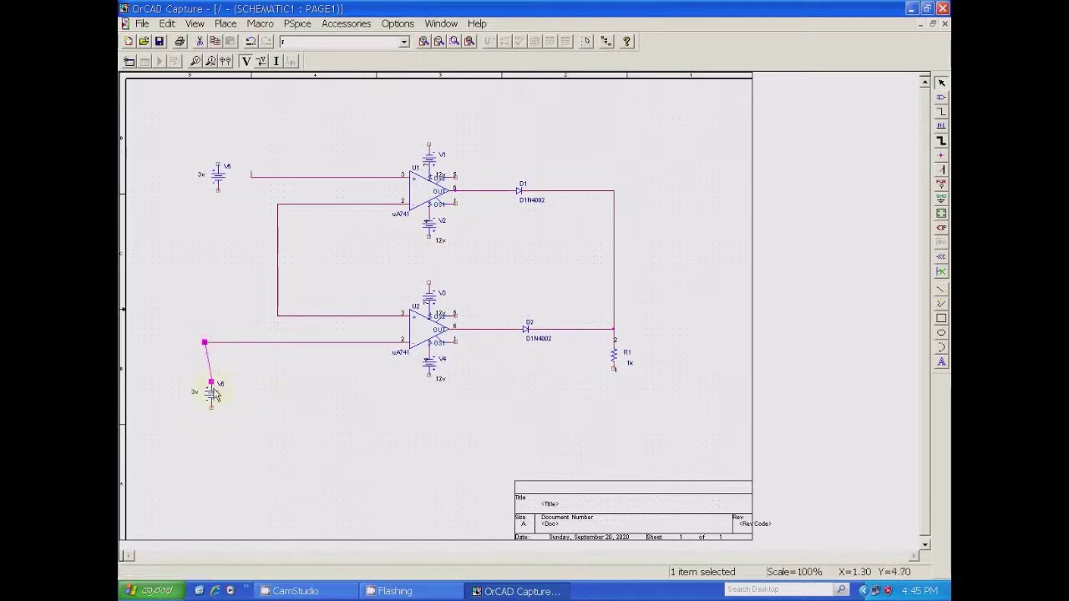
{"action": "left_click_drag", "start_coordinate": [211, 382], "coordinate": [207, 389]}
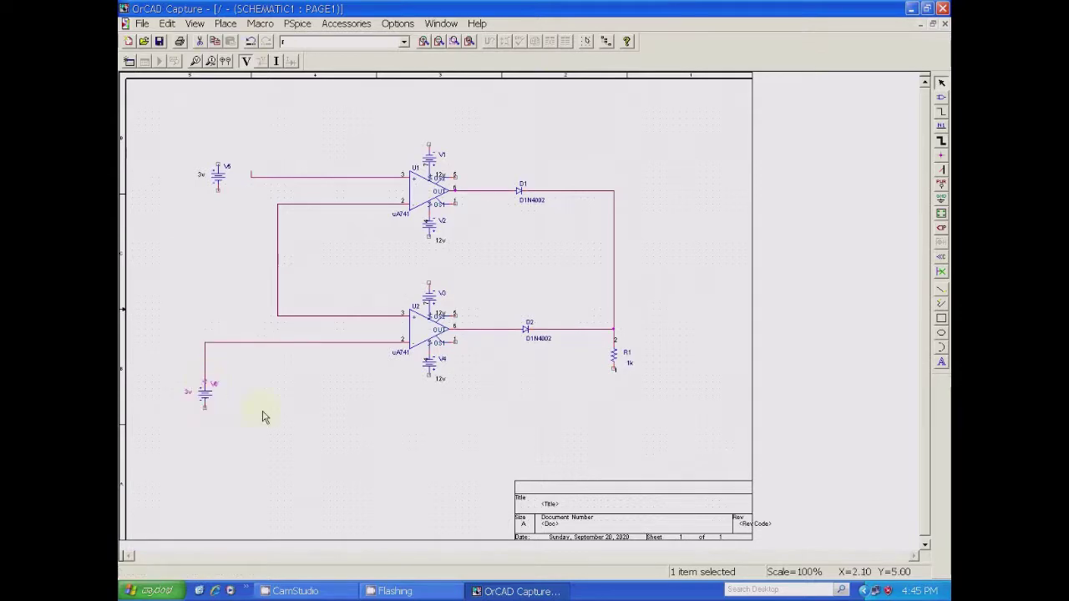
{"action": "left_click", "coordinate": [372, 469]}
Step: Move source V5 slightly down and rotate it twice to reverse its polarity
{"action": "left_click_drag", "start_coordinate": [217, 173], "coordinate": [212, 189]}
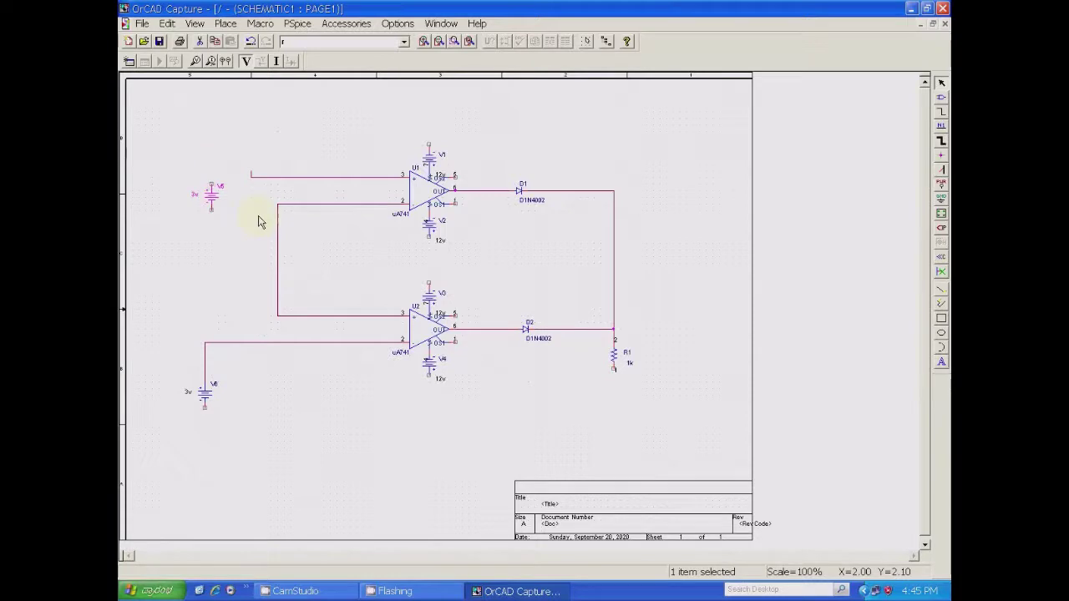
{"action": "left_click", "coordinate": [218, 198]}
{"action": "right_click", "coordinate": [212, 197]}
{"action": "left_click", "coordinate": [242, 232]}
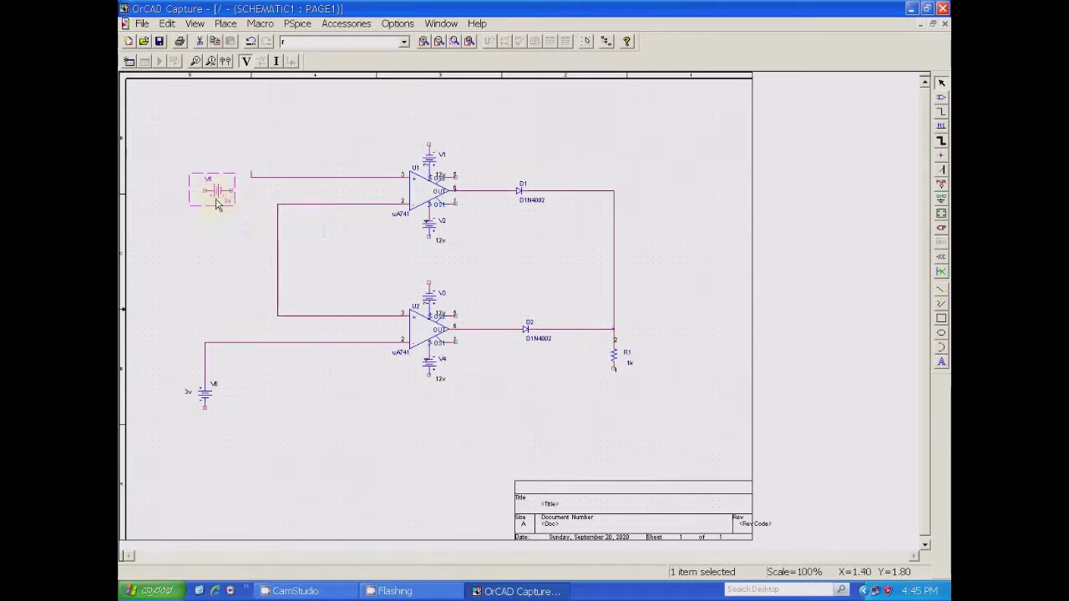
{"action": "right_click", "coordinate": [216, 202]}
{"action": "left_click", "coordinate": [241, 236]}
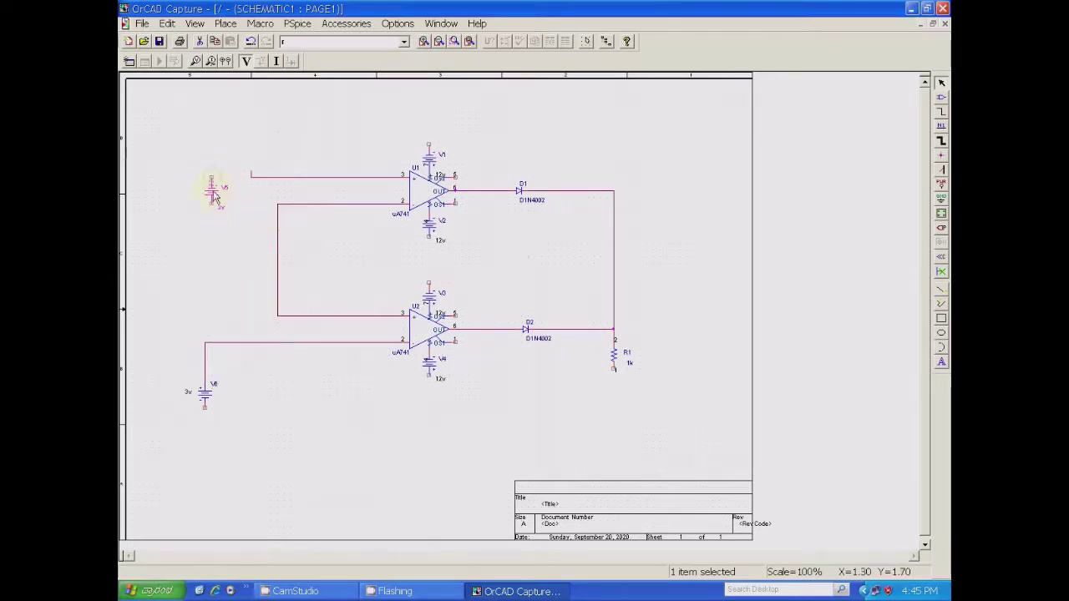
Step: Delete the short vertical stub on op-amp U1's pin 3 wire and move source V5 onto the wire's left end
{"action": "left_click", "coordinate": [250, 176]}
{"action": "right_click", "coordinate": [252, 174]}
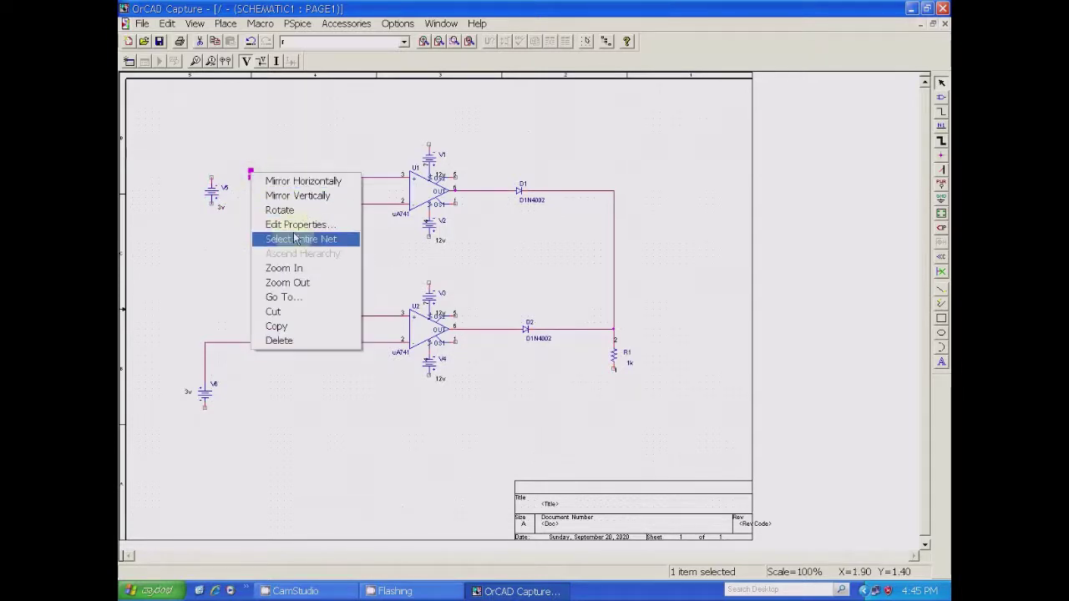
{"action": "left_click", "coordinate": [282, 341]}
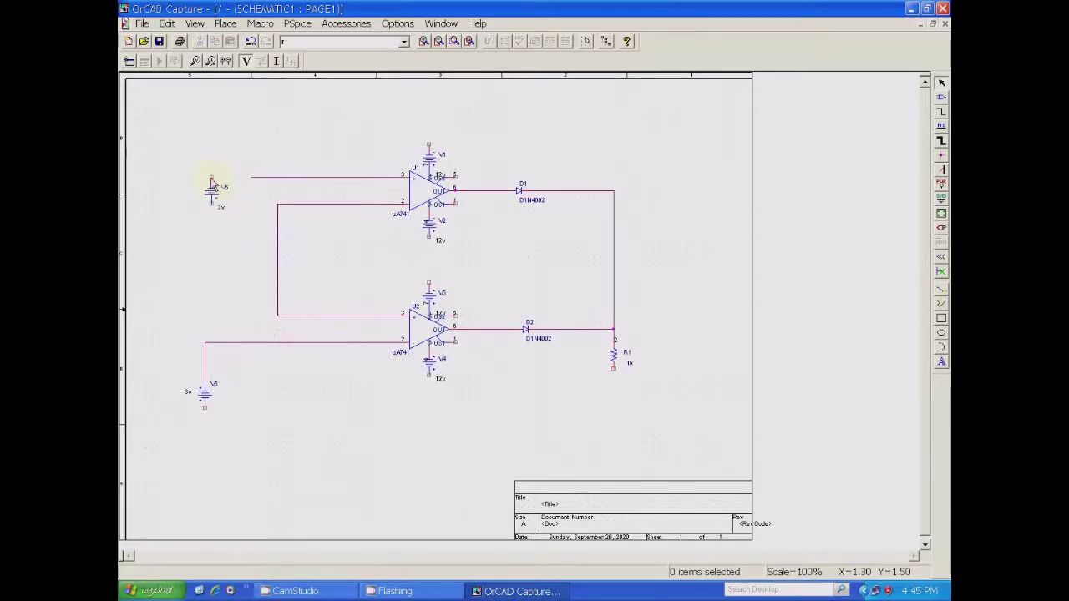
{"action": "left_click_drag", "start_coordinate": [212, 182], "coordinate": [250, 177]}
{"action": "left_click", "coordinate": [299, 429]}
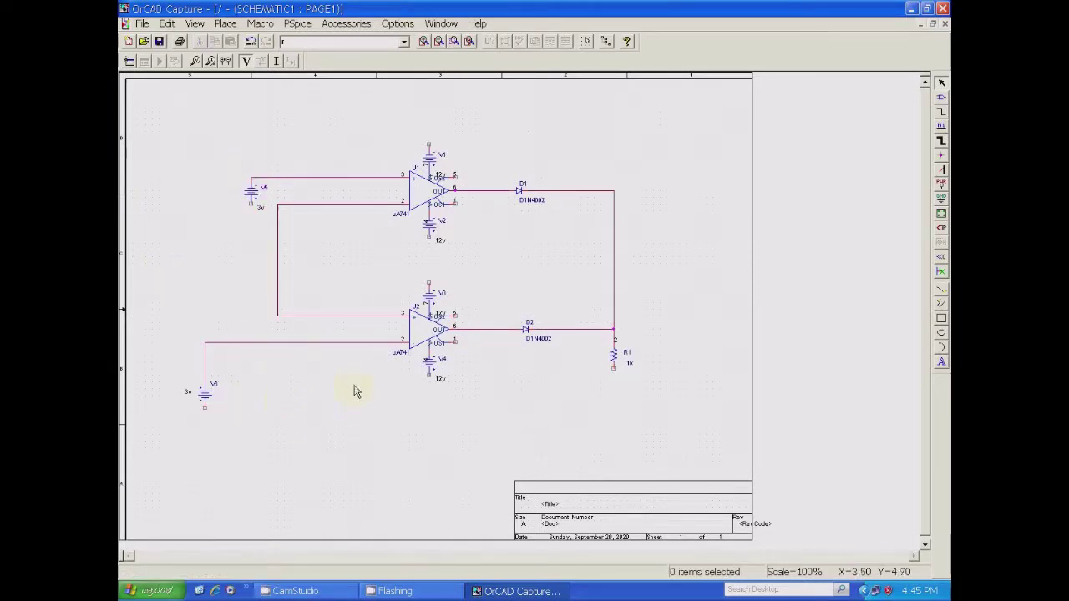
Step: Shift the corner of op-amp U2's pin 2 wire right, below V5, and move source V6 right toward it
{"action": "mouse_move", "coordinate": [205, 344]}
{"action": "left_mouse_down"}
{"action": "mouse_move", "coordinate": [193, 345]}
{"action": "mouse_move", "coordinate": [208, 353]}
{"action": "mouse_move", "coordinate": [204, 344]}
{"action": "mouse_move", "coordinate": [238, 342]}
{"action": "mouse_move", "coordinate": [205, 343]}
{"action": "left_mouse_up"}
{"action": "left_click", "coordinate": [260, 407]}
{"action": "left_click_drag", "start_coordinate": [206, 341], "coordinate": [251, 342]}
{"action": "left_click", "coordinate": [254, 342]}
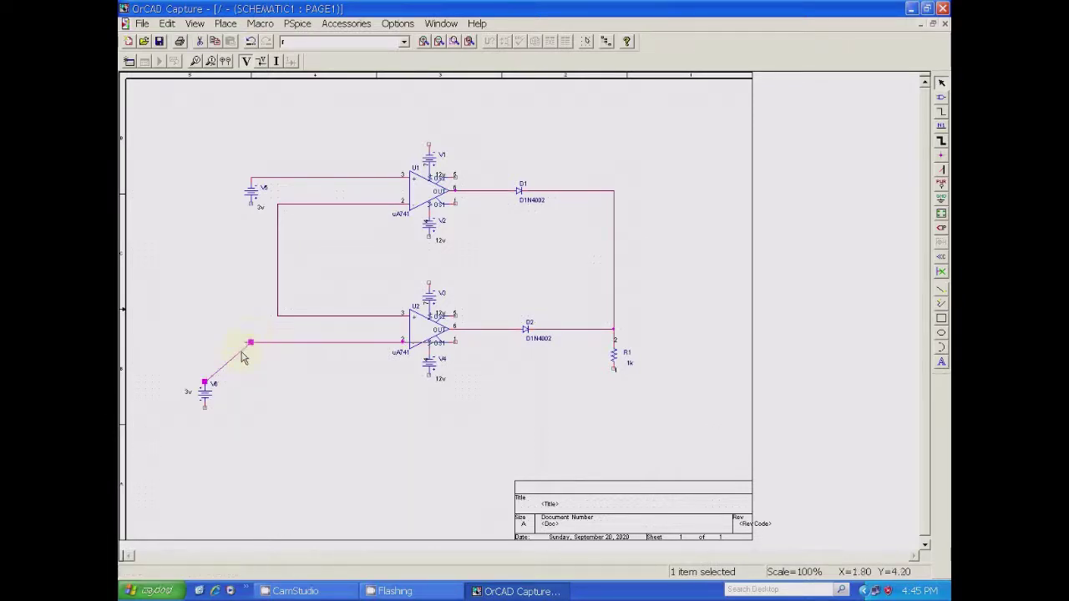
{"action": "left_click", "coordinate": [232, 363]}
{"action": "left_click_drag", "start_coordinate": [208, 382], "coordinate": [258, 385]}
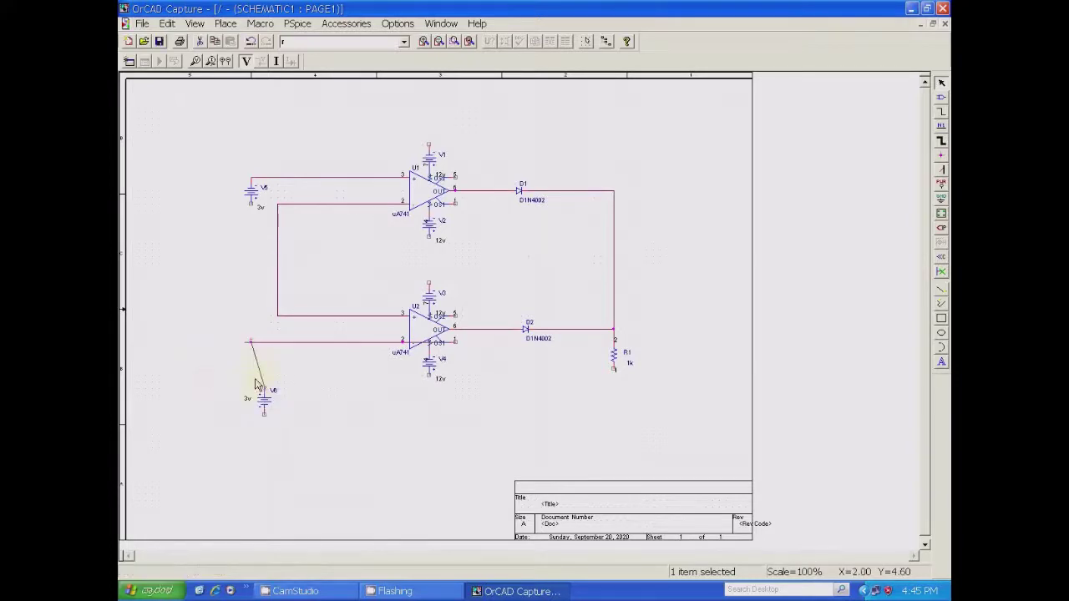
{"action": "left_click", "coordinate": [224, 349]}
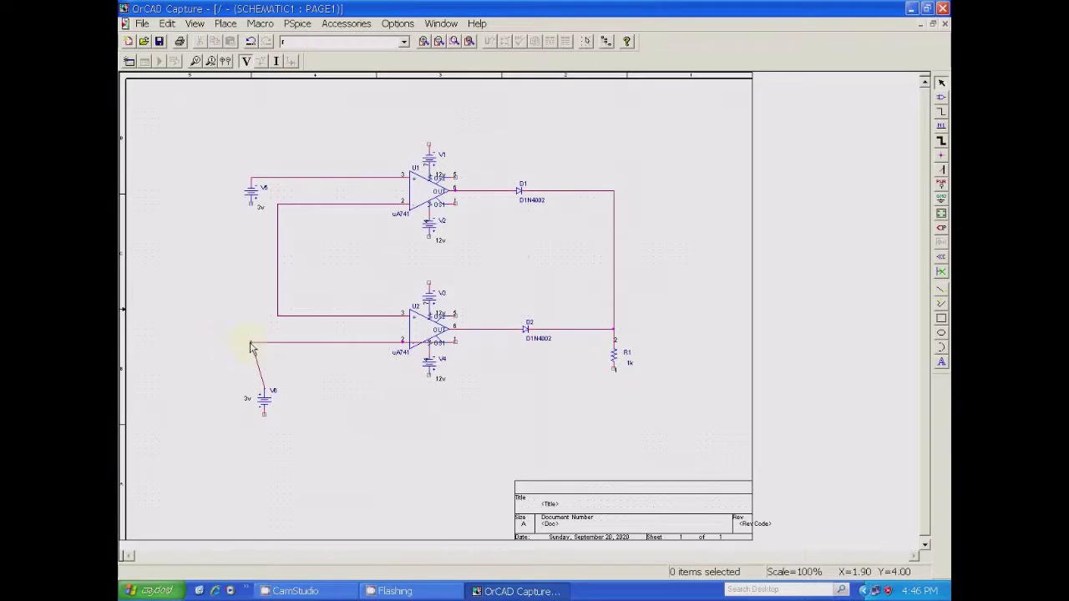
Step: Rework op-amp U2's pin 2 wire to turn straight down at its left end, and attach source V6 there
{"action": "left_click", "coordinate": [250, 344]}
{"action": "left_click_drag", "start_coordinate": [250, 342], "coordinate": [237, 388]}
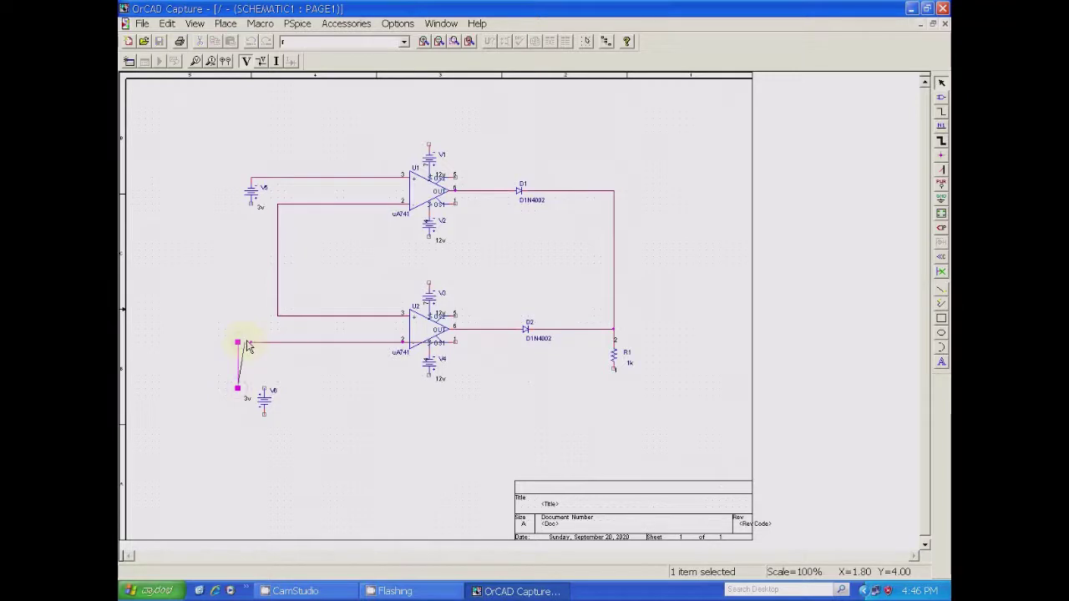
{"action": "left_click_drag", "start_coordinate": [248, 347], "coordinate": [242, 351]}
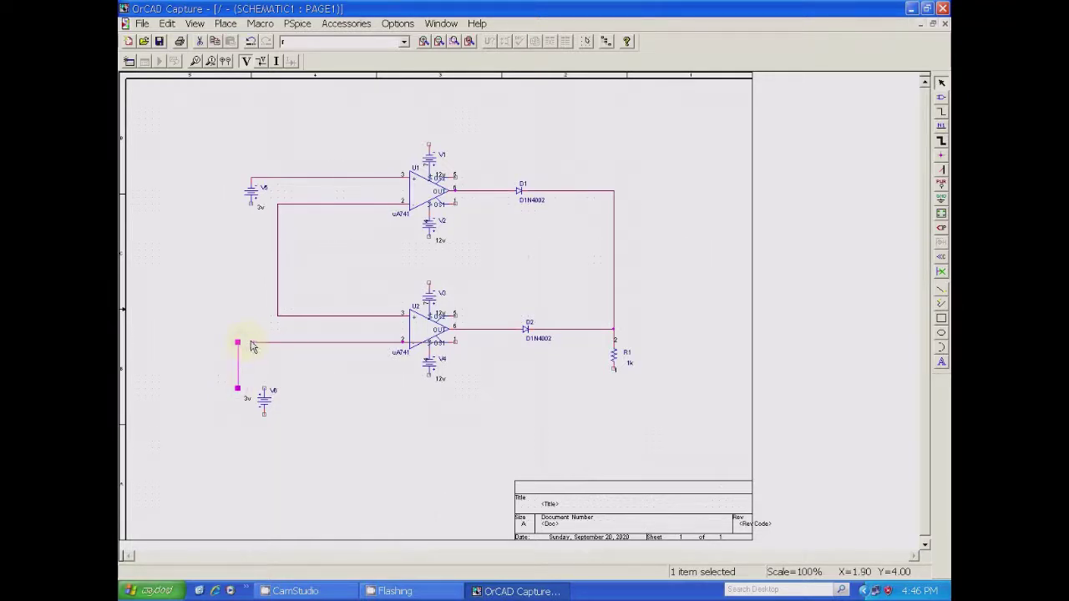
{"action": "left_click", "coordinate": [253, 343]}
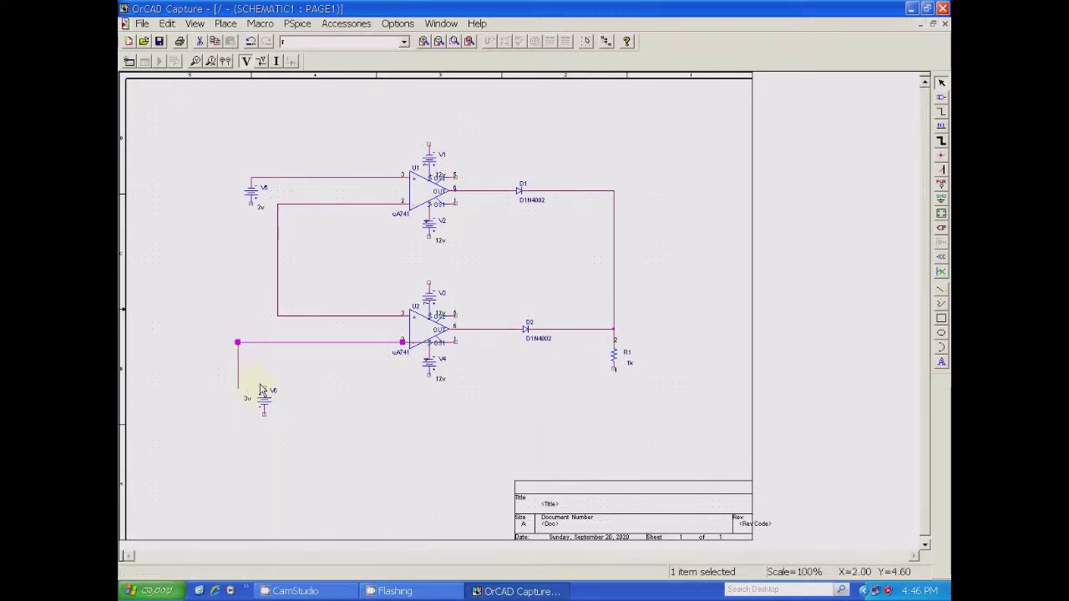
{"action": "left_click_drag", "start_coordinate": [264, 392], "coordinate": [238, 385]}
{"action": "left_click", "coordinate": [364, 465]}
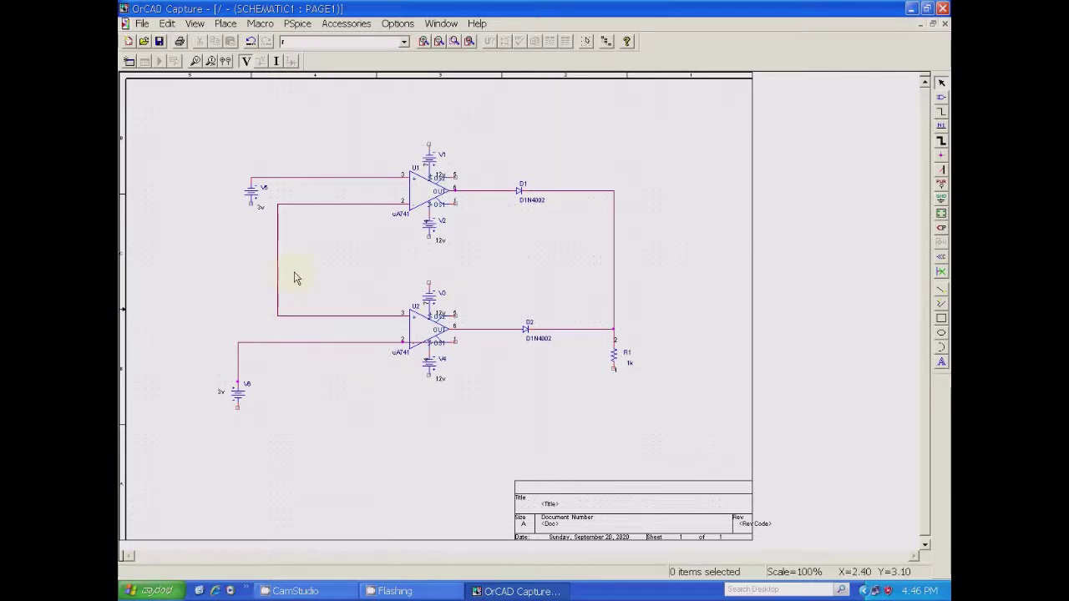
Step: Place one VSIN part from the SOURCE library left of the wire joining the two op-amp inputs
{"action": "left_click", "coordinate": [226, 23]}
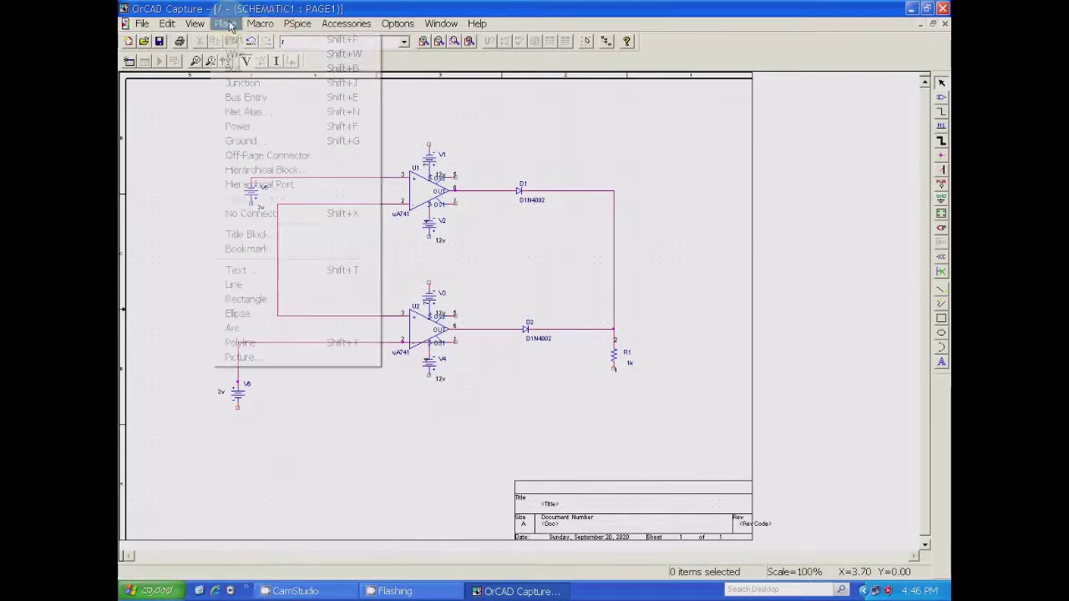
{"action": "left_click", "coordinate": [238, 40]}
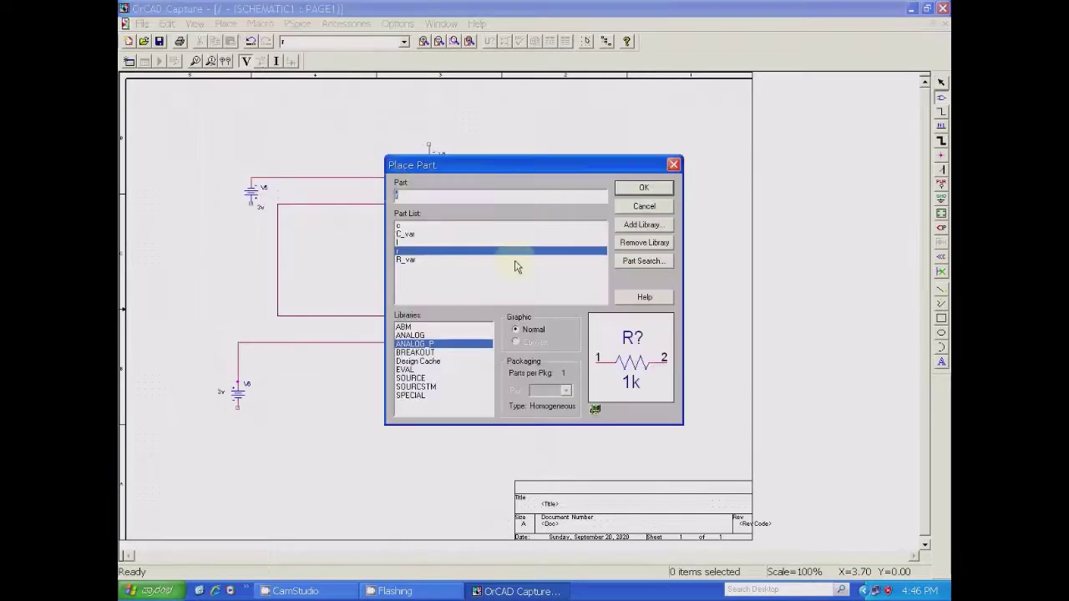
{"action": "left_click", "coordinate": [413, 379]}
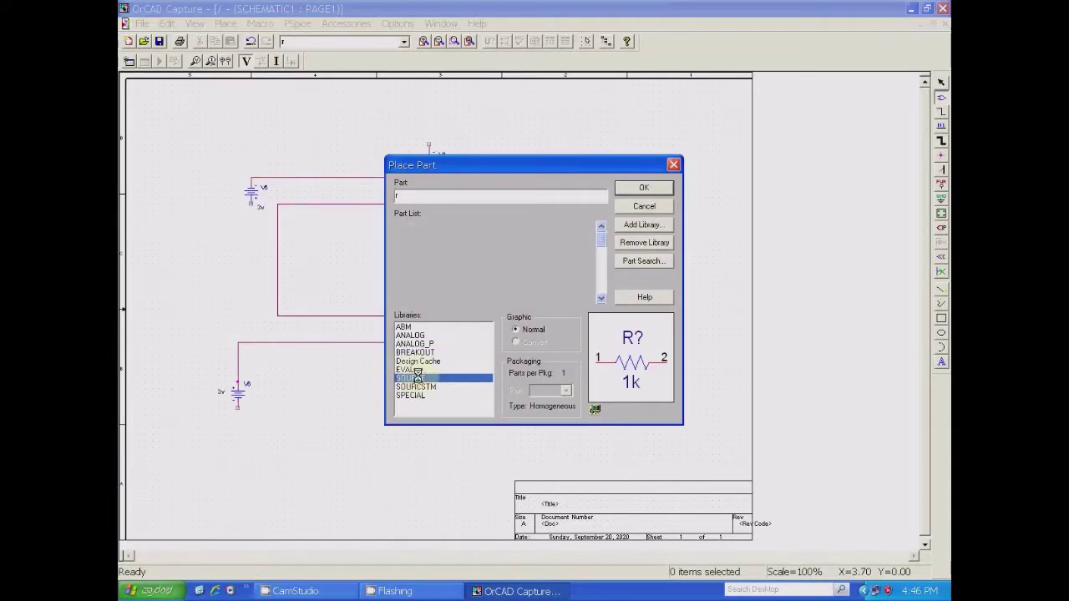
{"action": "left_click", "coordinate": [595, 242]}
{"action": "left_click_drag", "start_coordinate": [598, 243], "coordinate": [606, 297]}
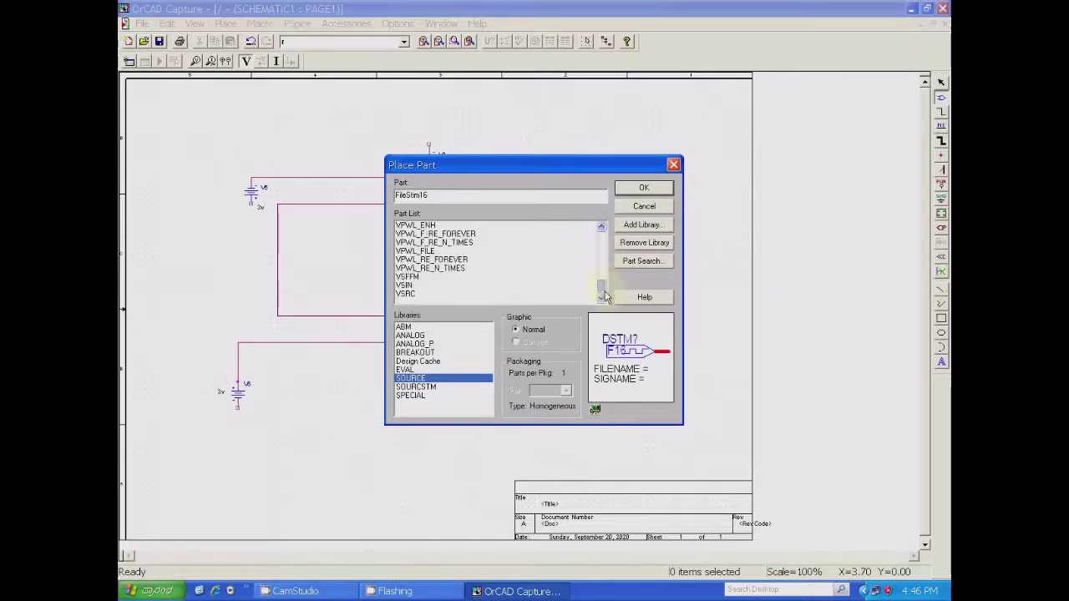
{"action": "left_click", "coordinate": [405, 277]}
{"action": "left_click", "coordinate": [410, 284]}
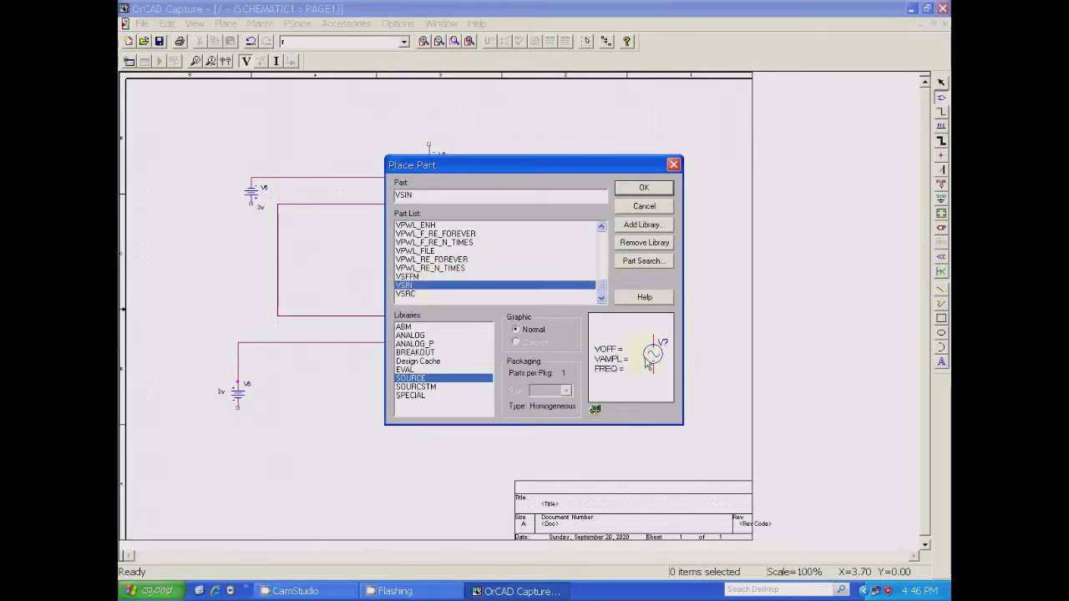
{"action": "left_click", "coordinate": [644, 187]}
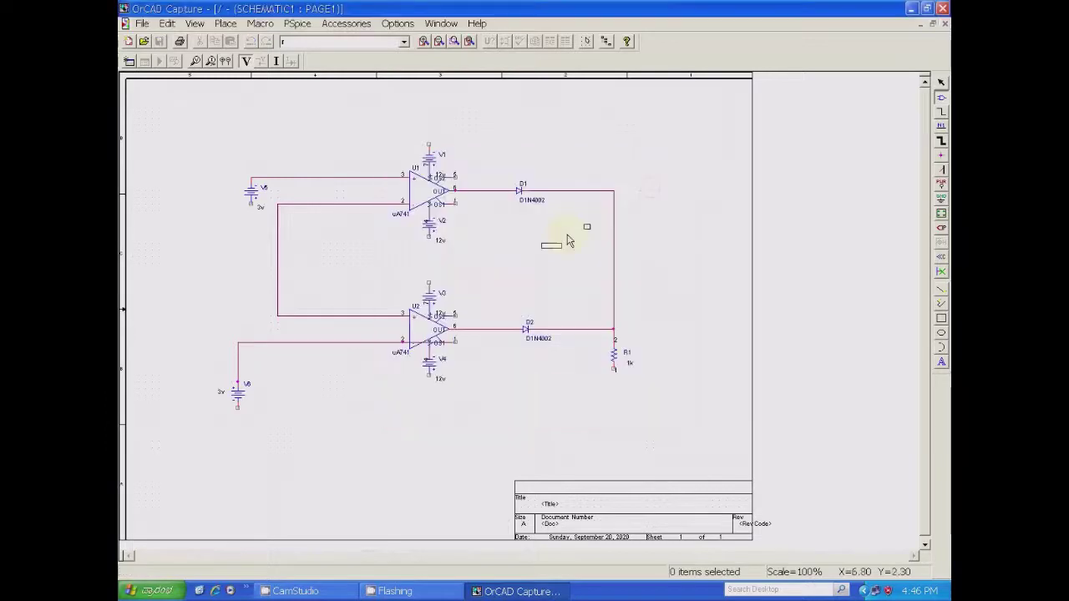
{"action": "left_click", "coordinate": [184, 286]}
{"action": "right_click", "coordinate": [183, 282]}
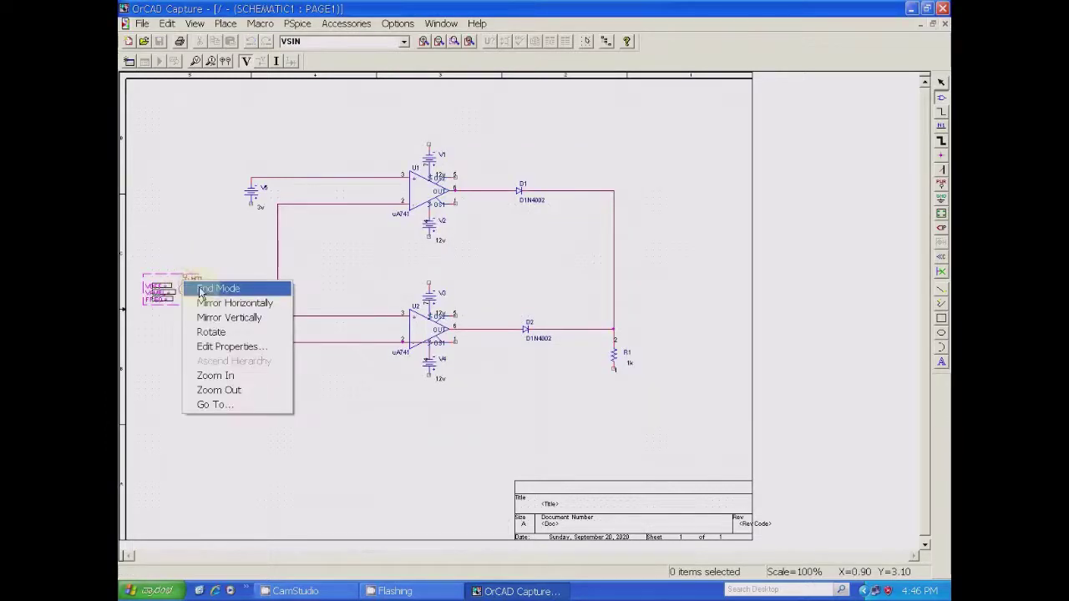
{"action": "left_click", "coordinate": [212, 288]}
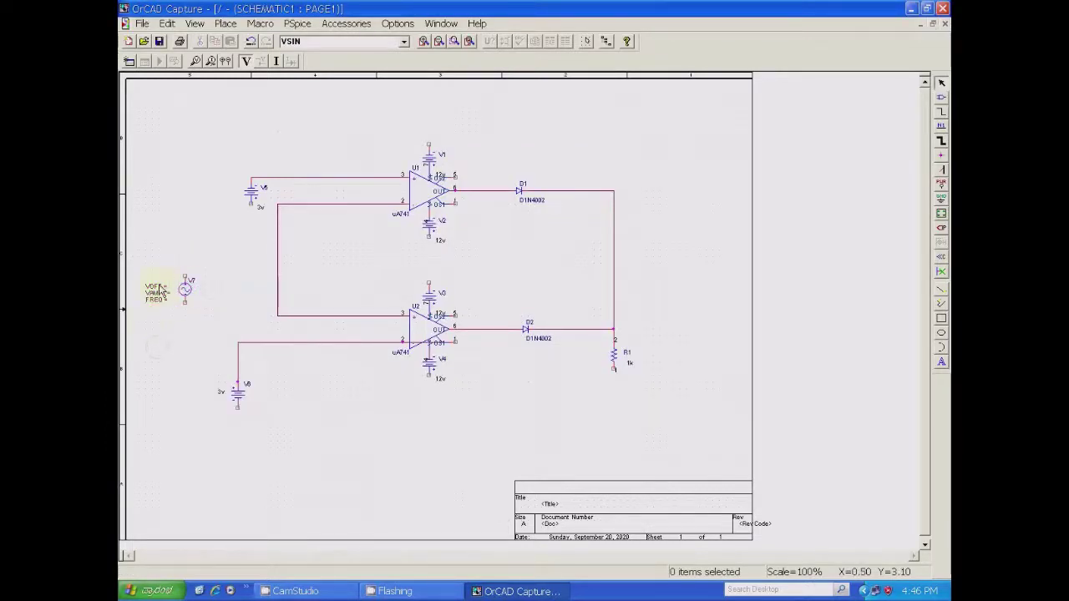
Step: Set the sine source's VOFF to 0 and its VAMPL to 10v
{"action": "left_click", "coordinate": [161, 291]}
{"action": "right_click", "coordinate": [171, 285]}
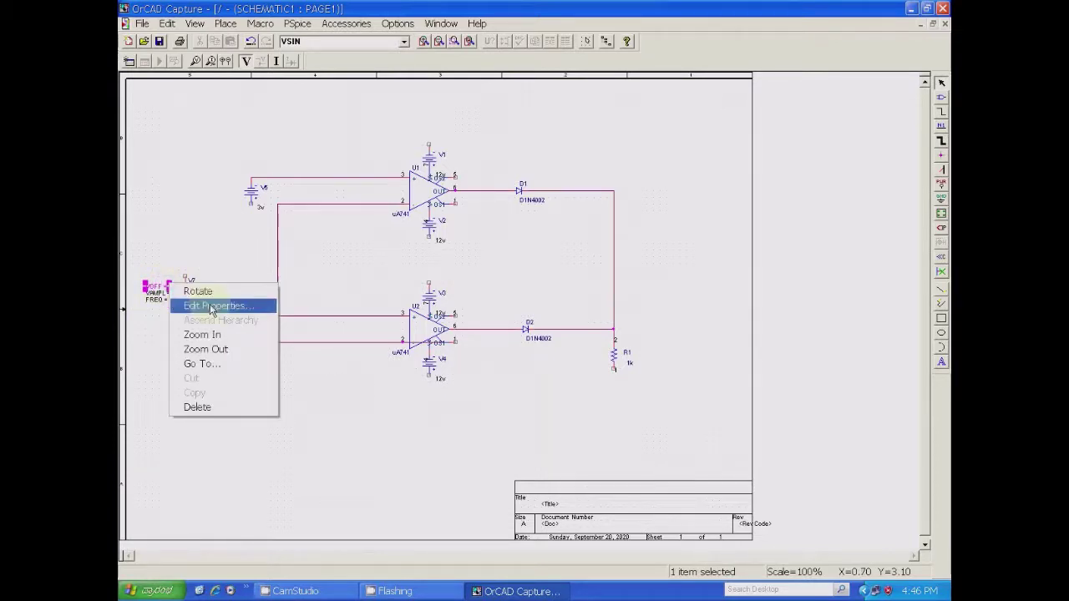
{"action": "left_click", "coordinate": [213, 306]}
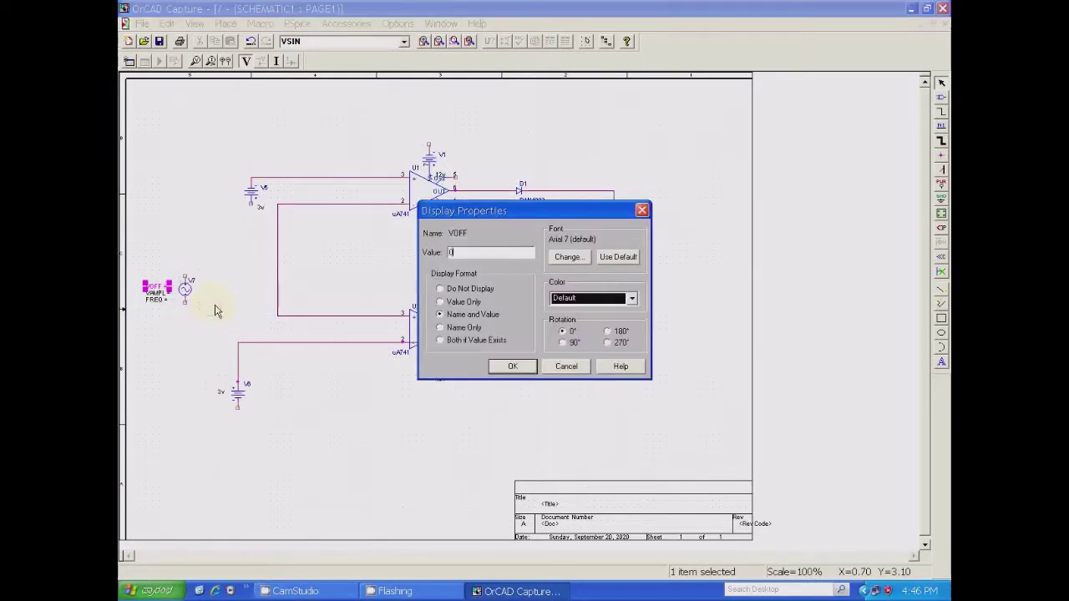
{"action": "left_click", "coordinate": [501, 366]}
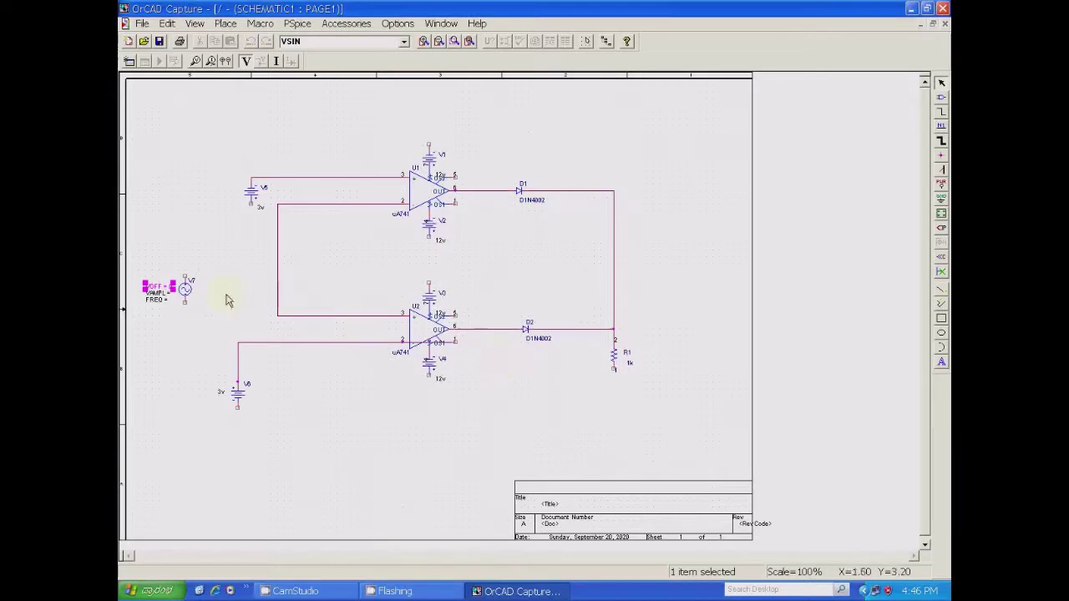
{"action": "right_click", "coordinate": [168, 293]}
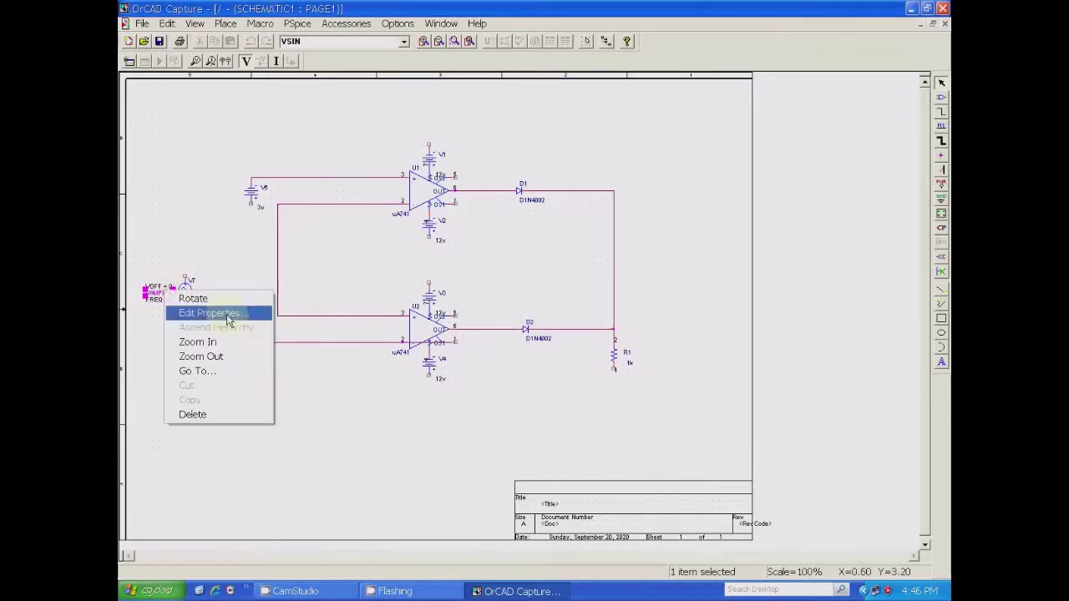
{"action": "left_click", "coordinate": [223, 314]}
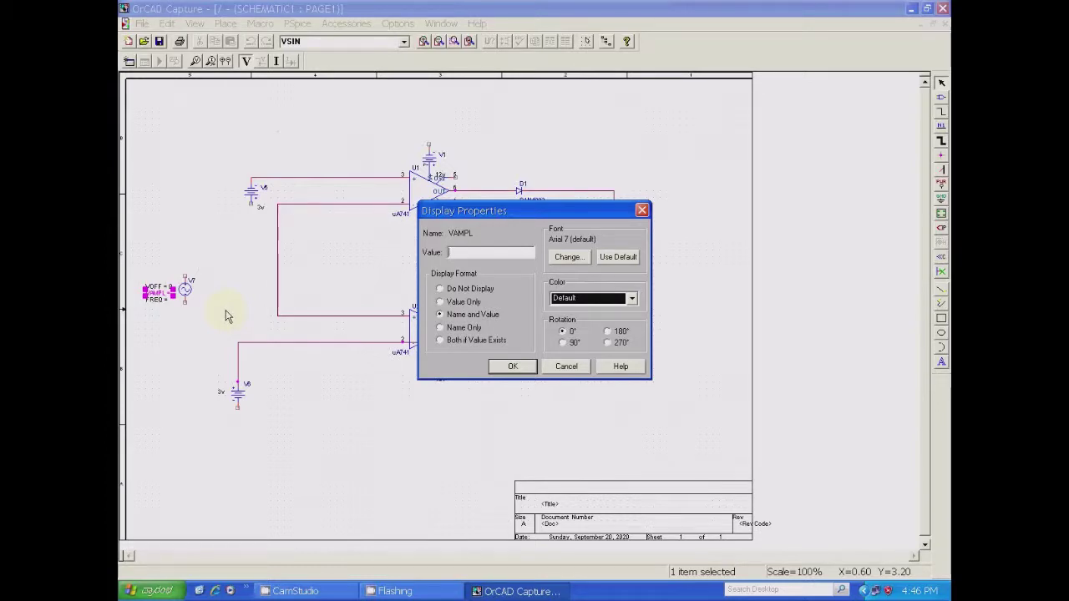
{"action": "type", "text": "10v"}
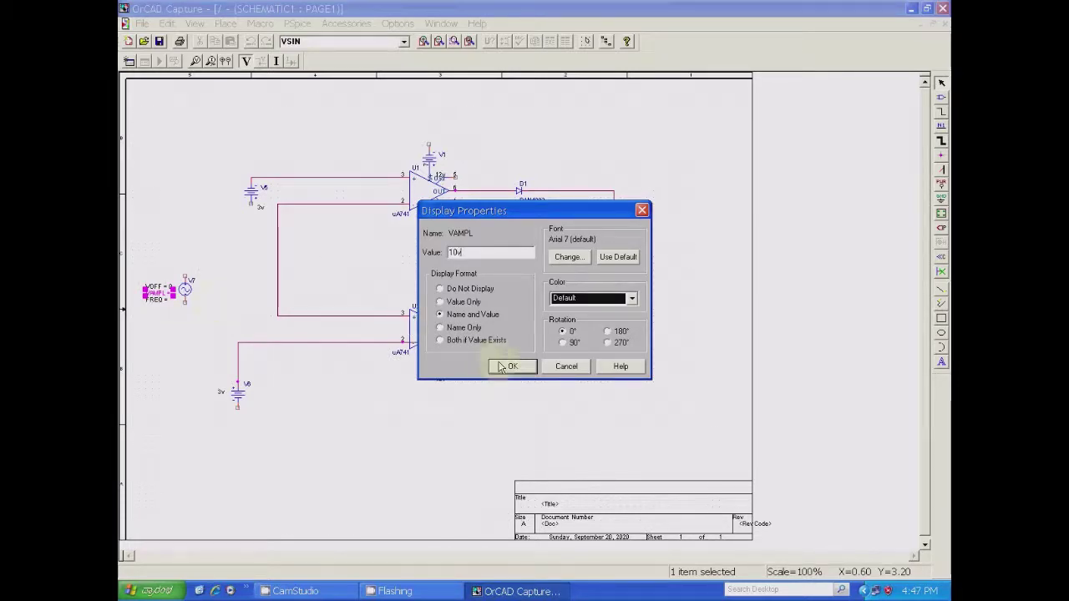
{"action": "left_click", "coordinate": [505, 367]}
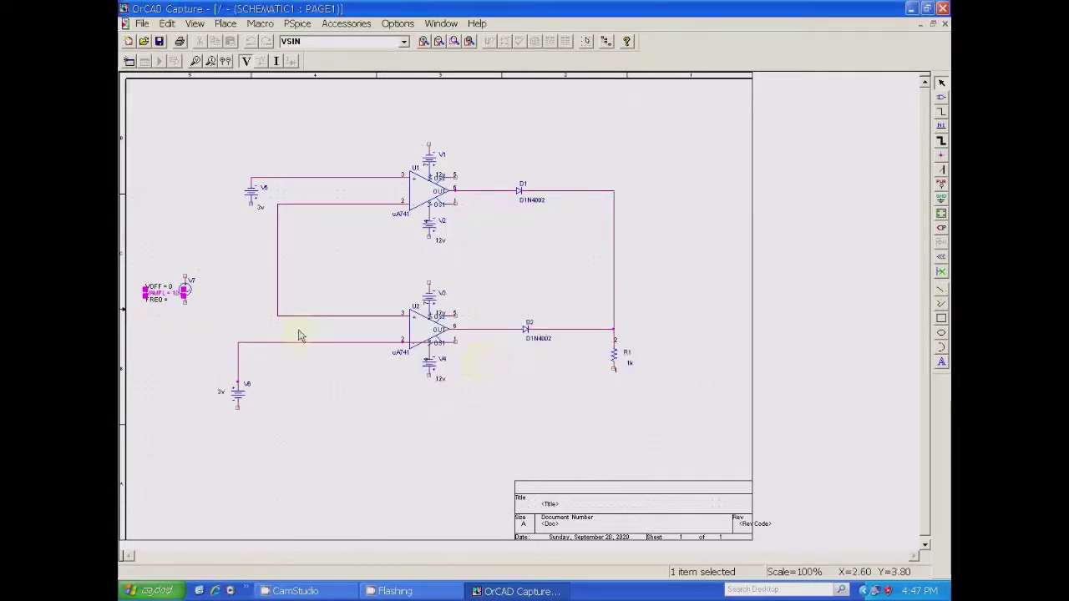
Step: Set the sine source's FREQ to 50hz
{"action": "right_click", "coordinate": [165, 304]}
{"action": "left_click", "coordinate": [213, 315]}
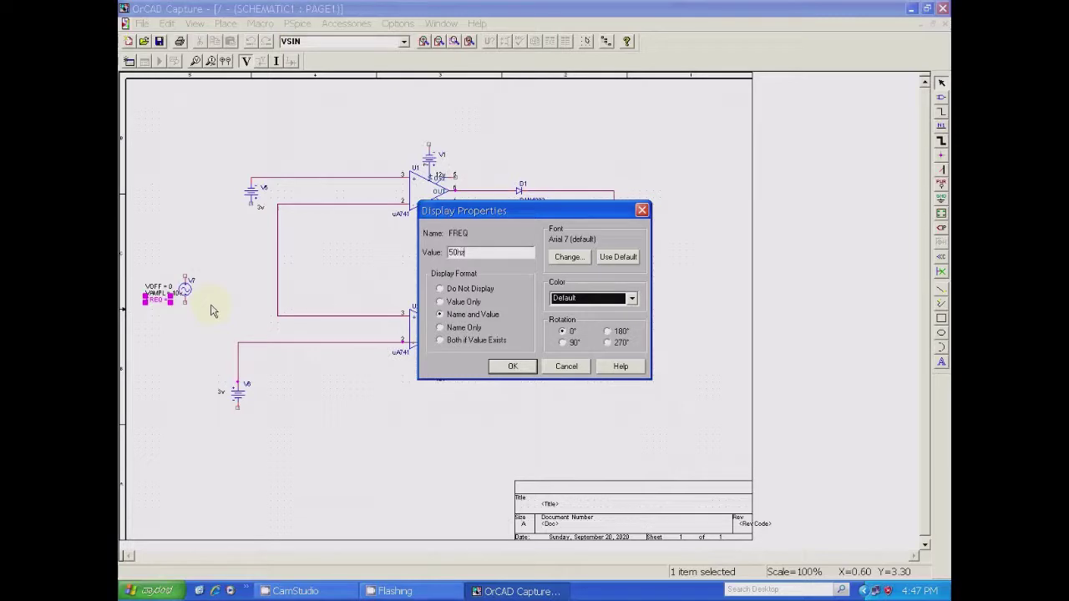
{"action": "left_click", "coordinate": [511, 366]}
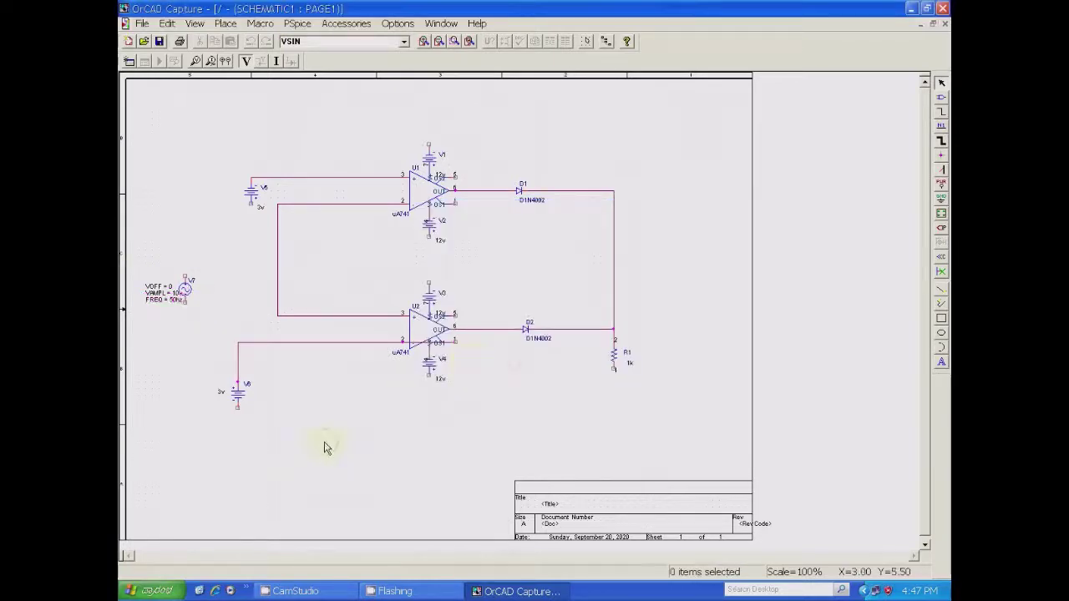
Step: Wire the upper terminal of sine source V7 up and across to the vertical wire joining the two op-amp inputs
{"action": "left_click", "coordinate": [227, 25]}
{"action": "left_click", "coordinate": [242, 52]}
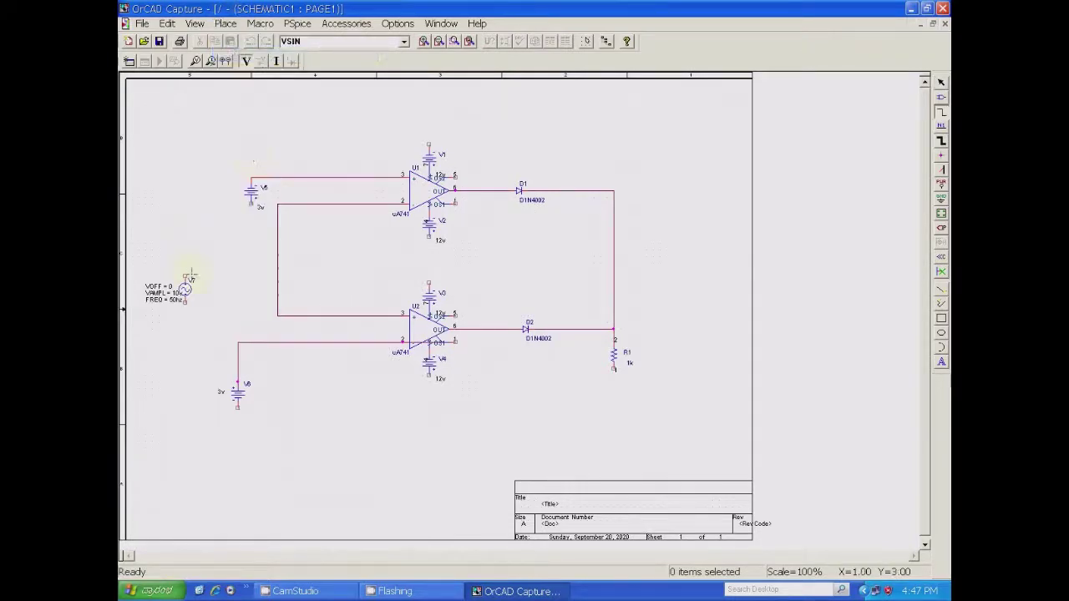
{"action": "left_click", "coordinate": [184, 276]}
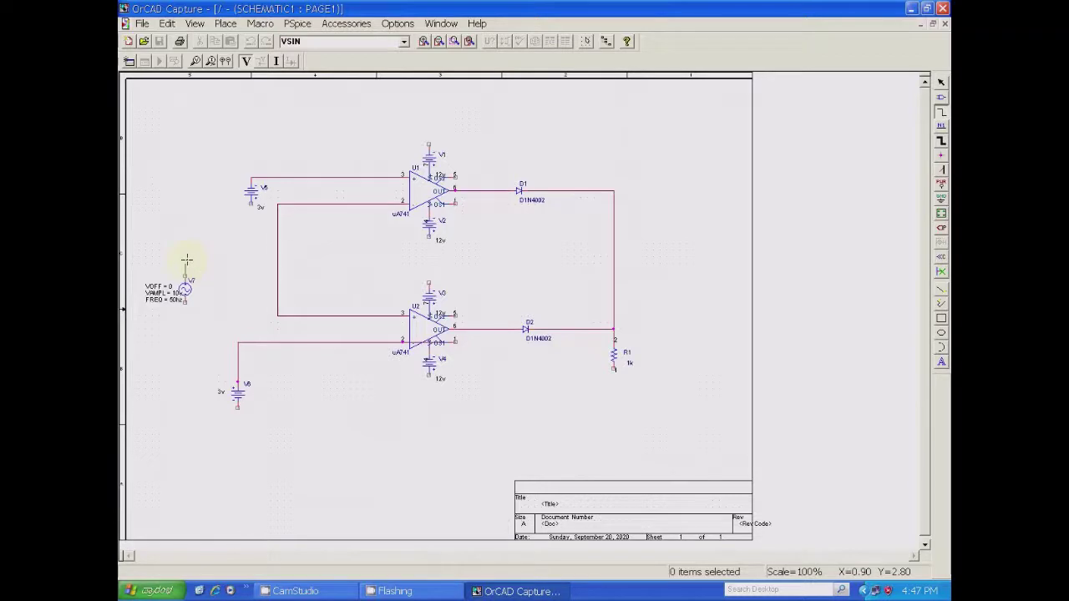
{"action": "left_click", "coordinate": [185, 260]}
{"action": "left_click", "coordinate": [277, 257]}
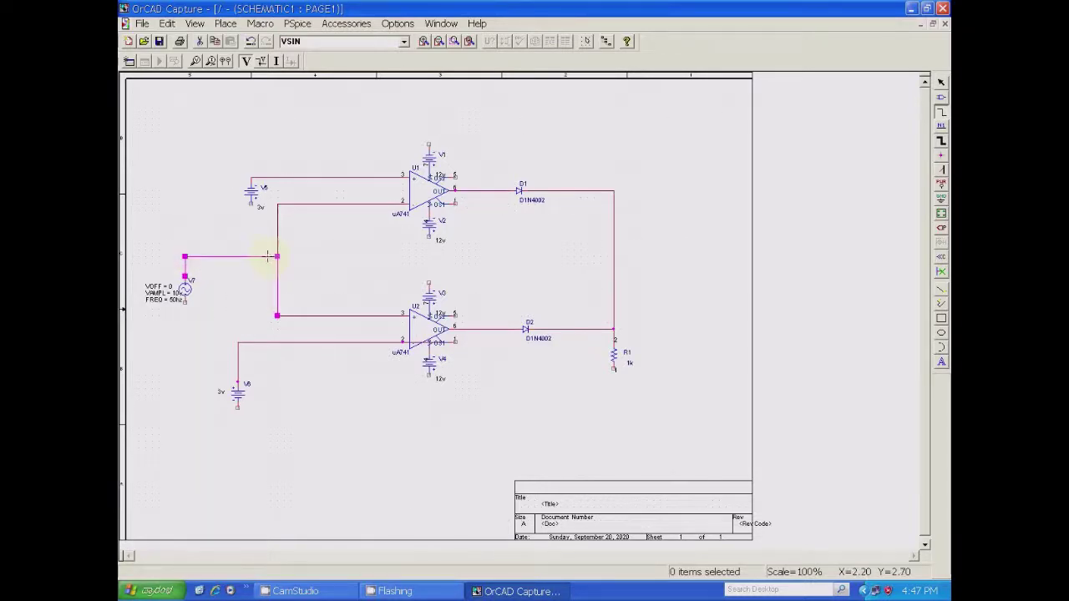
{"action": "right_click", "coordinate": [267, 256]}
{"action": "left_click", "coordinate": [304, 265]}
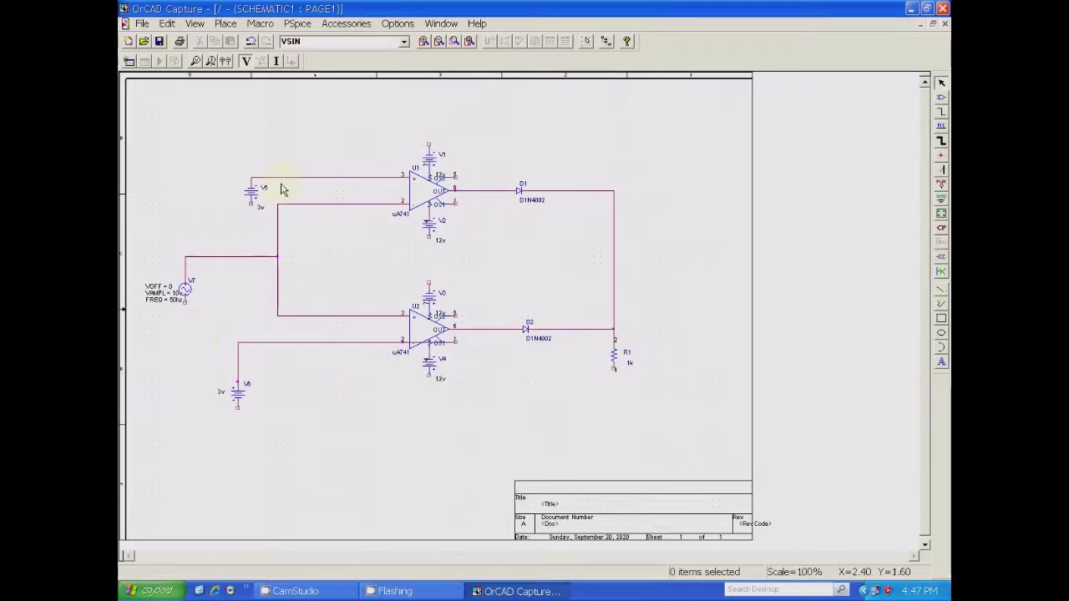
Step: Move DC source V6 slightly up and right, closer to op-amp U2's pin 2 wire
{"action": "left_click", "coordinate": [237, 386]}
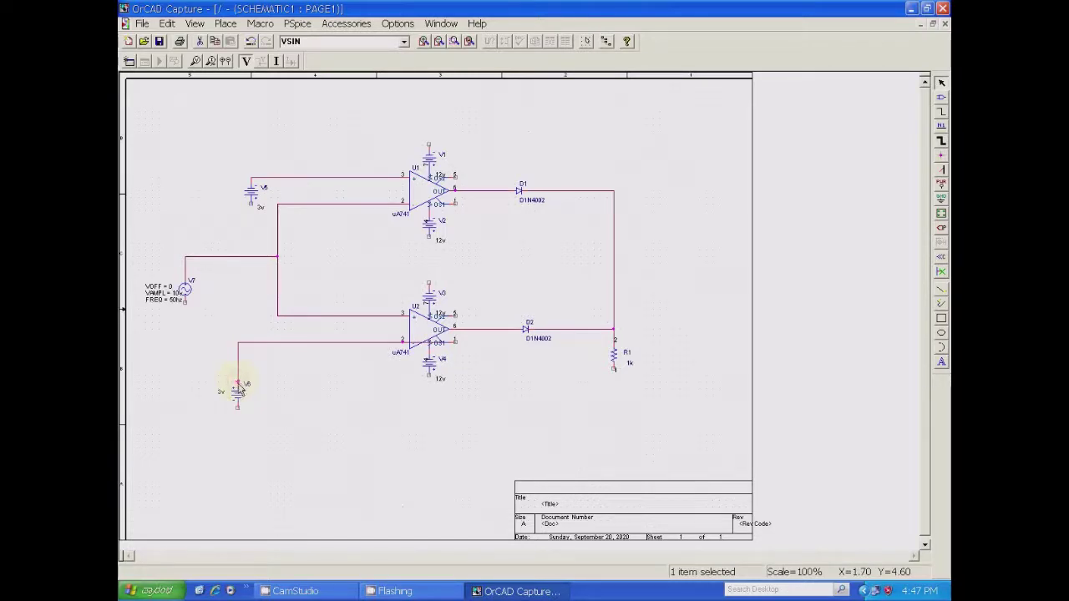
{"action": "left_click_drag", "start_coordinate": [242, 389], "coordinate": [248, 372]}
{"action": "left_click", "coordinate": [296, 377]}
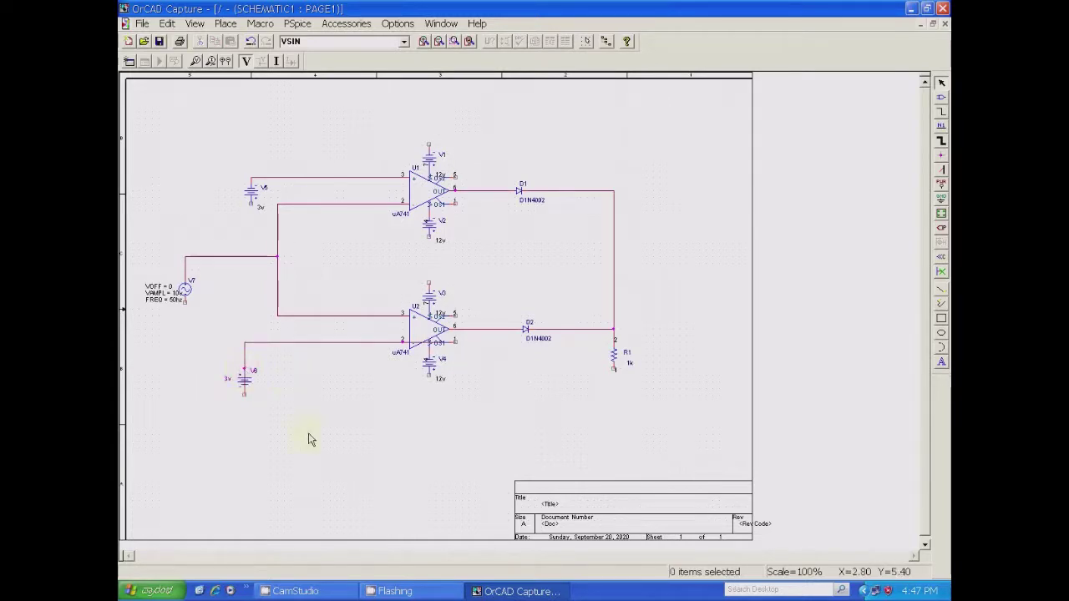
Step: Delete DC source V6 and the vertical wire segments at the left end of U2's pin 2 wire
{"action": "left_click", "coordinate": [244, 354]}
{"action": "key", "text": "Delete"}
{"action": "left_click", "coordinate": [245, 373]}
{"action": "key", "text": "Delete"}
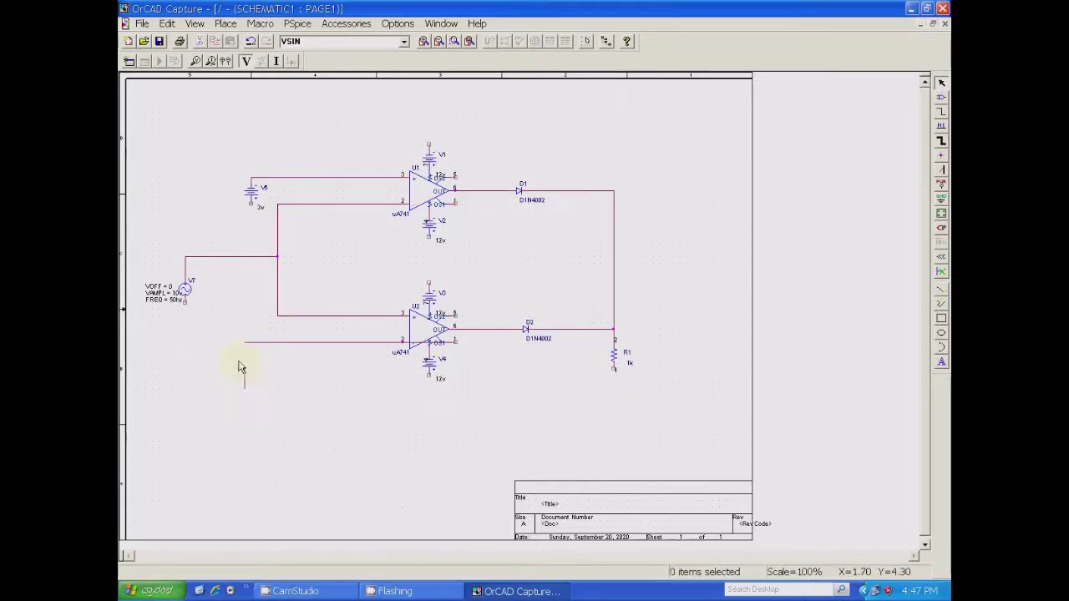
{"action": "left_click", "coordinate": [243, 377]}
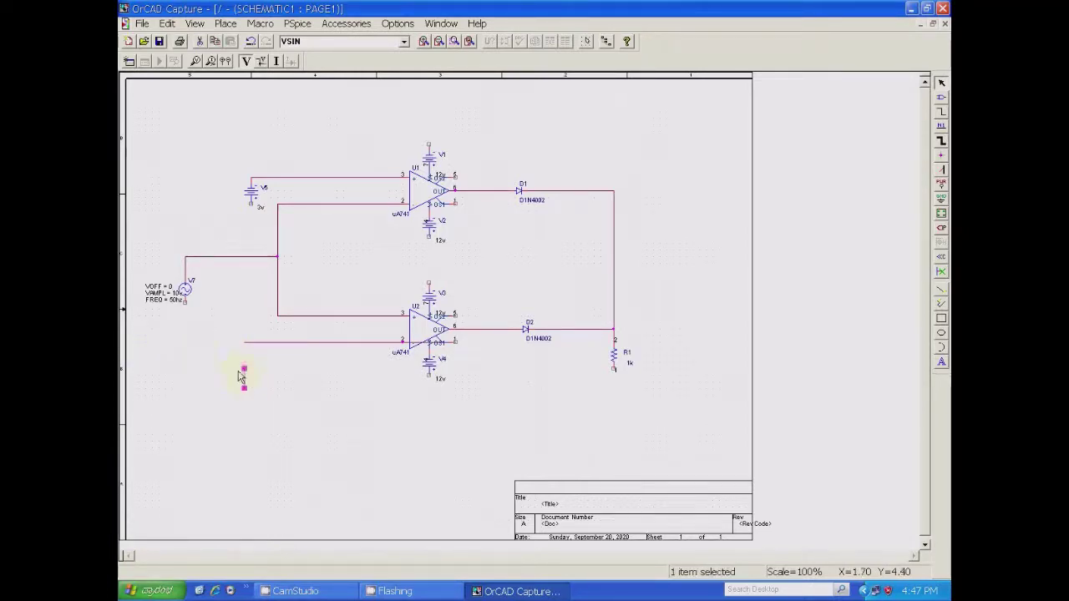
{"action": "key", "text": "Delete"}
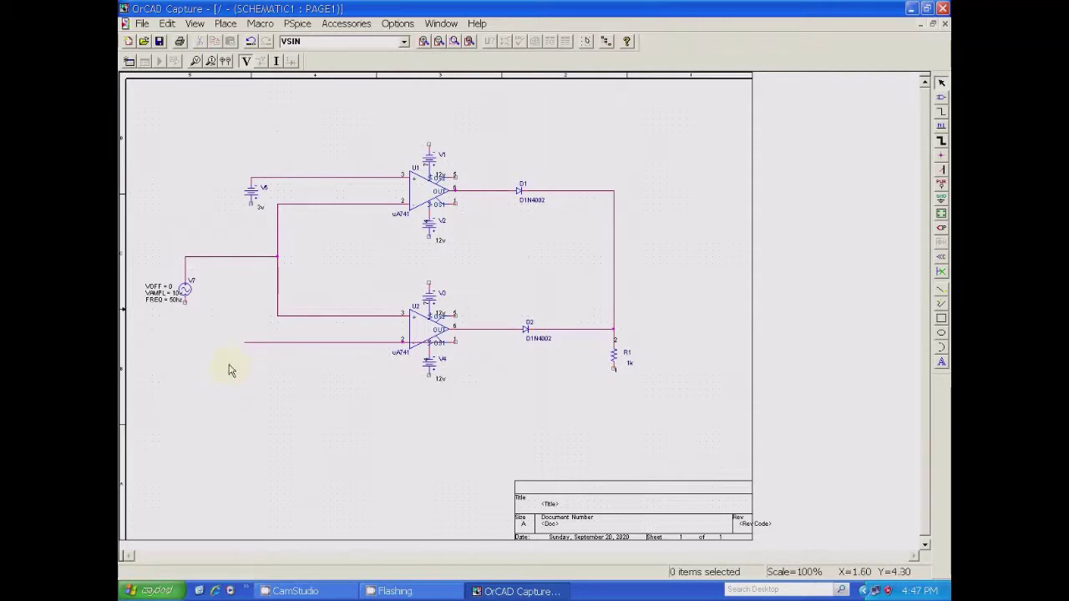
Step: Place one VDC part from the SOURCE library with its positive terminal on the left end of U2's pin 2 wire
{"action": "left_click", "coordinate": [225, 23]}
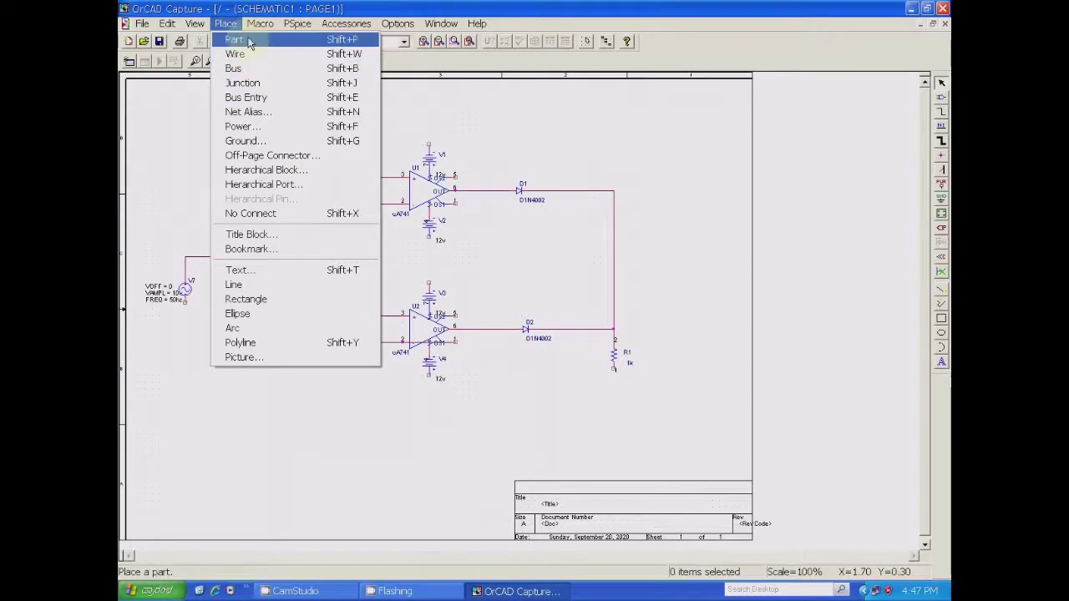
{"action": "left_click", "coordinate": [249, 42]}
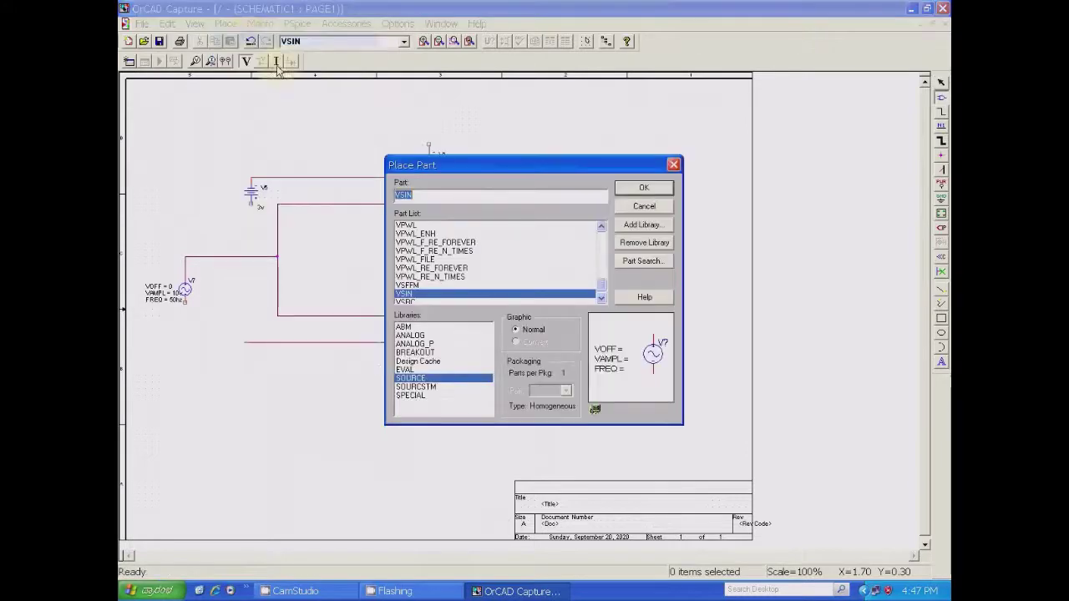
{"action": "left_click", "coordinate": [410, 370]}
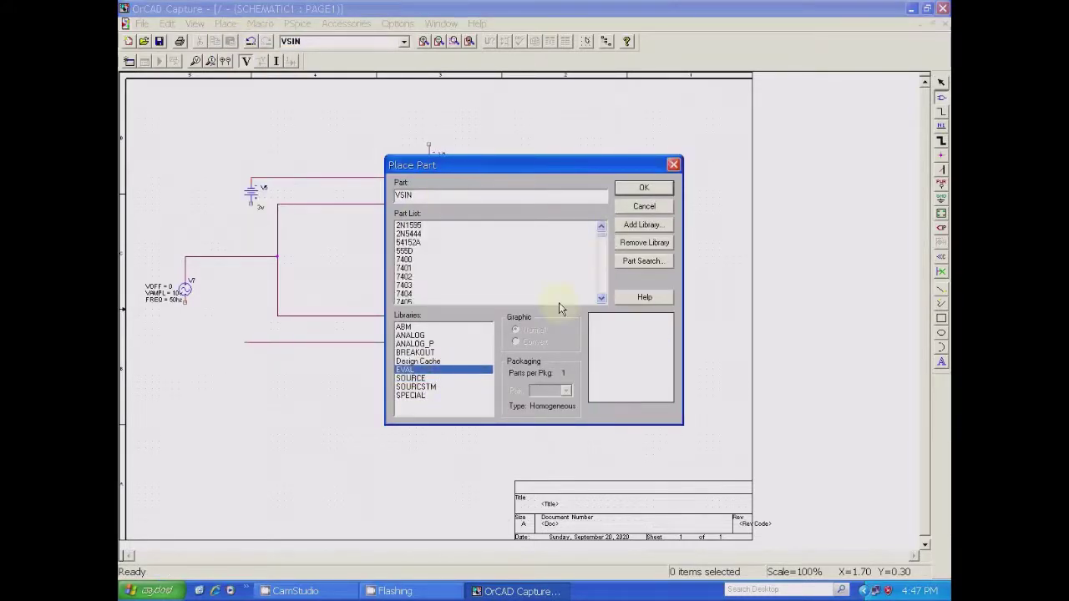
{"action": "left_click", "coordinate": [415, 378]}
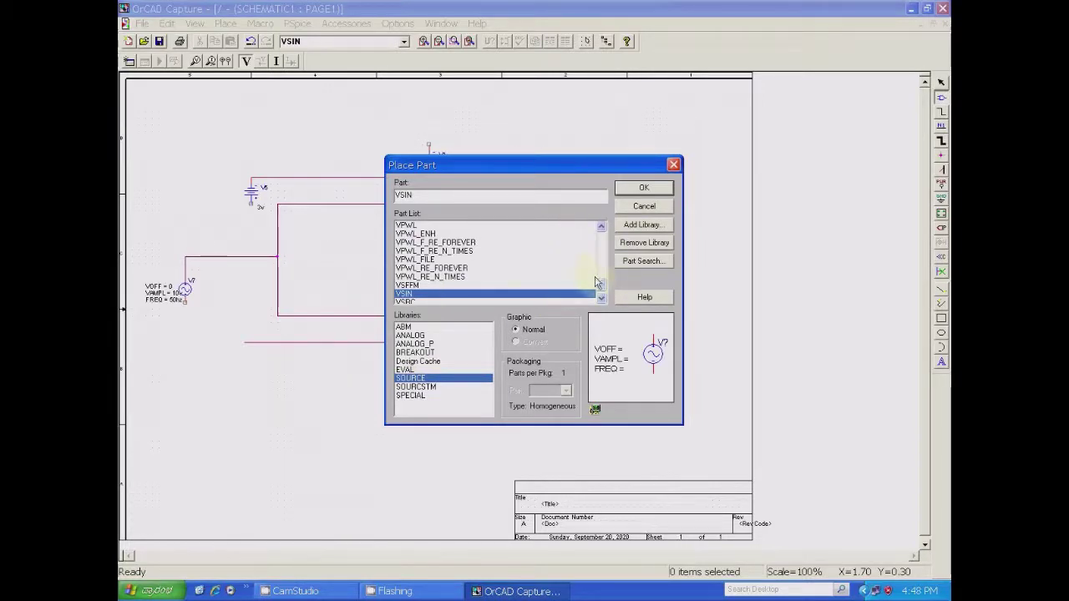
{"action": "left_click_drag", "start_coordinate": [598, 285], "coordinate": [601, 269]}
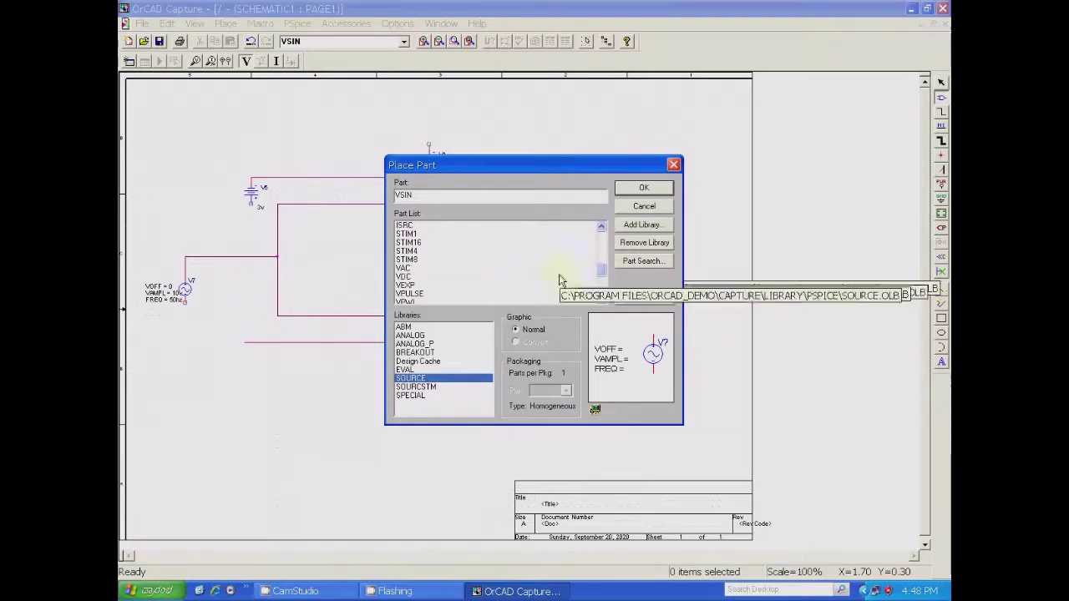
{"action": "left_click", "coordinate": [406, 278]}
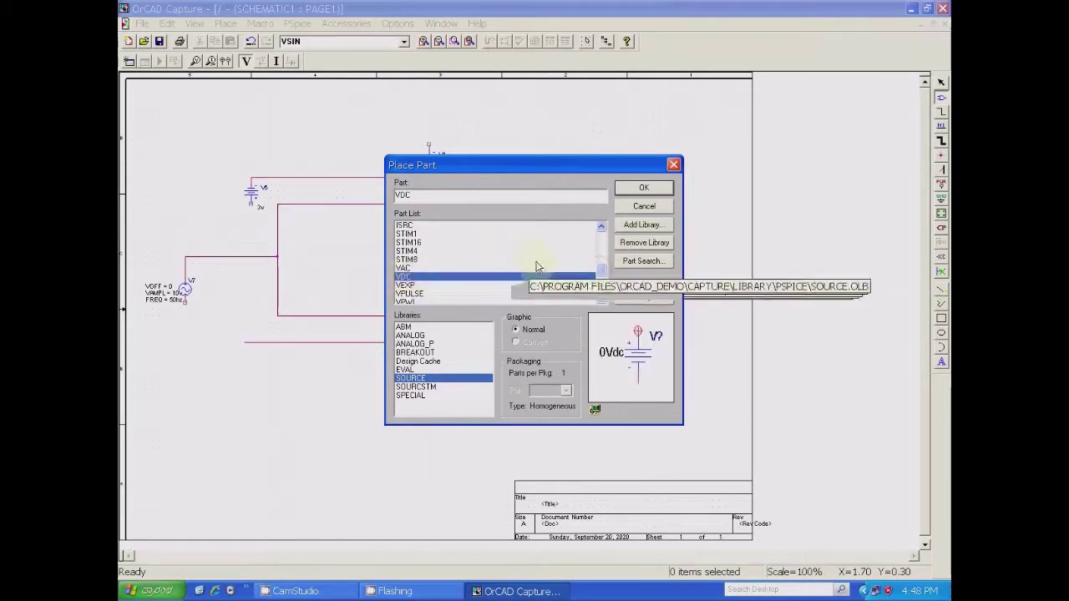
{"action": "left_click", "coordinate": [643, 187]}
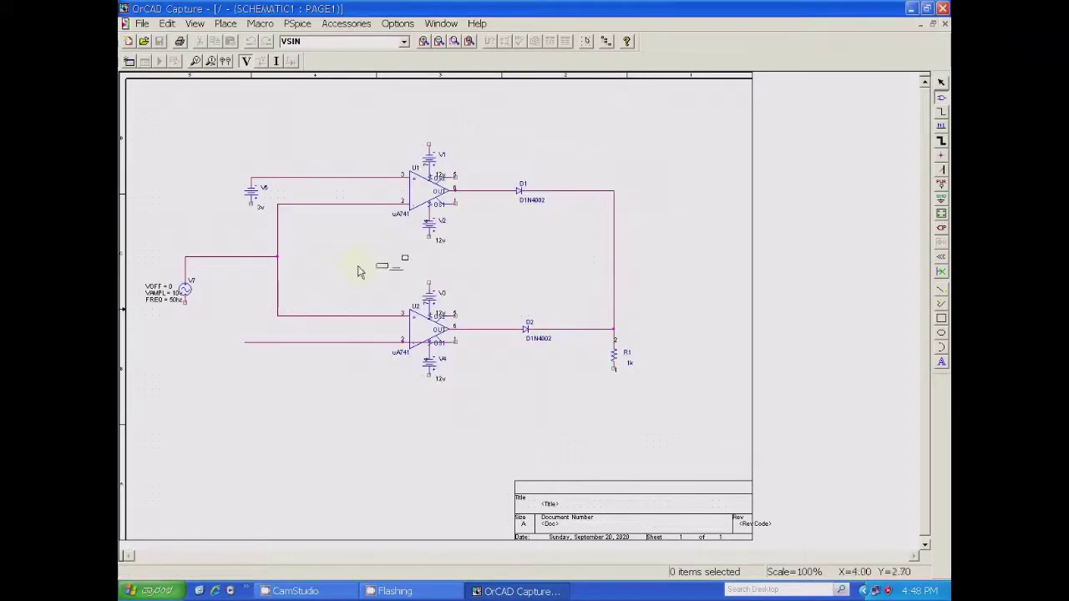
{"action": "left_click", "coordinate": [241, 349]}
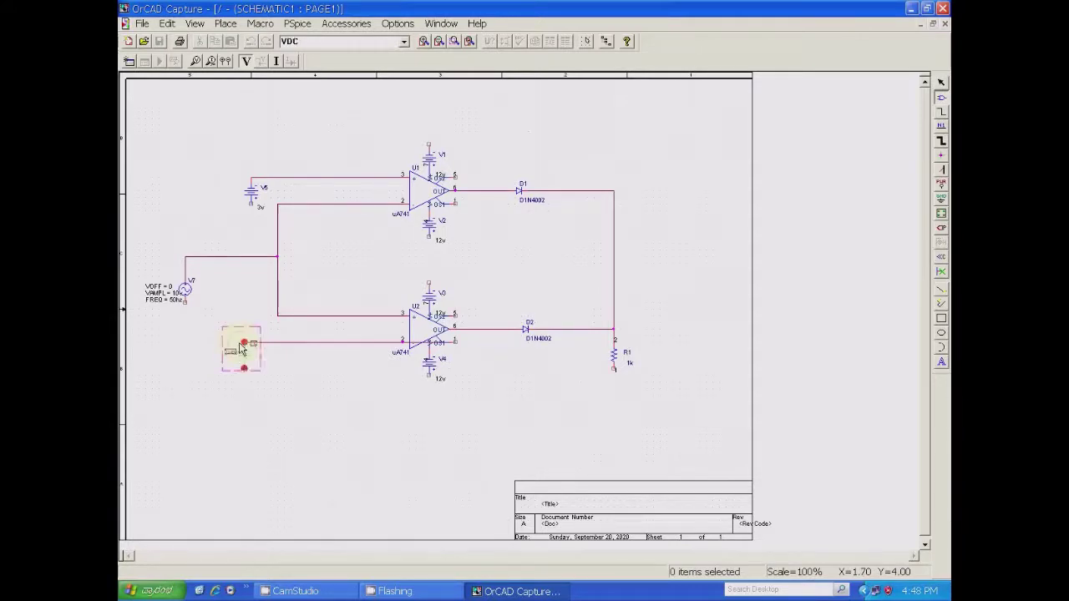
{"action": "right_click", "coordinate": [241, 350]}
{"action": "left_click", "coordinate": [265, 351]}
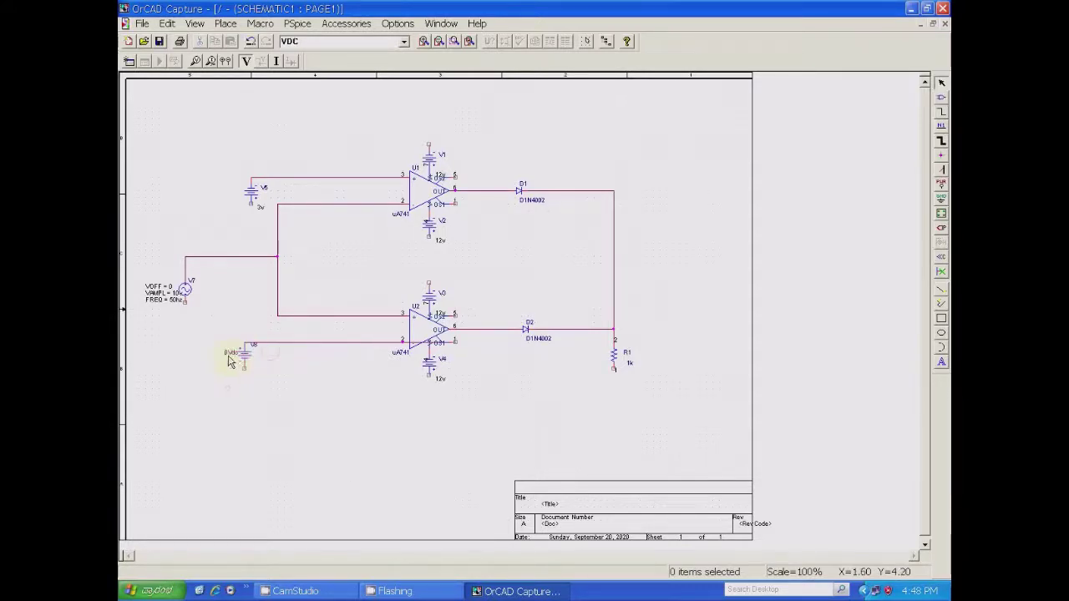
Step: Shift the new DC source's value label slightly up and set the source's DC value to 3v
{"action": "left_click", "coordinate": [229, 354]}
{"action": "right_click", "coordinate": [232, 352]}
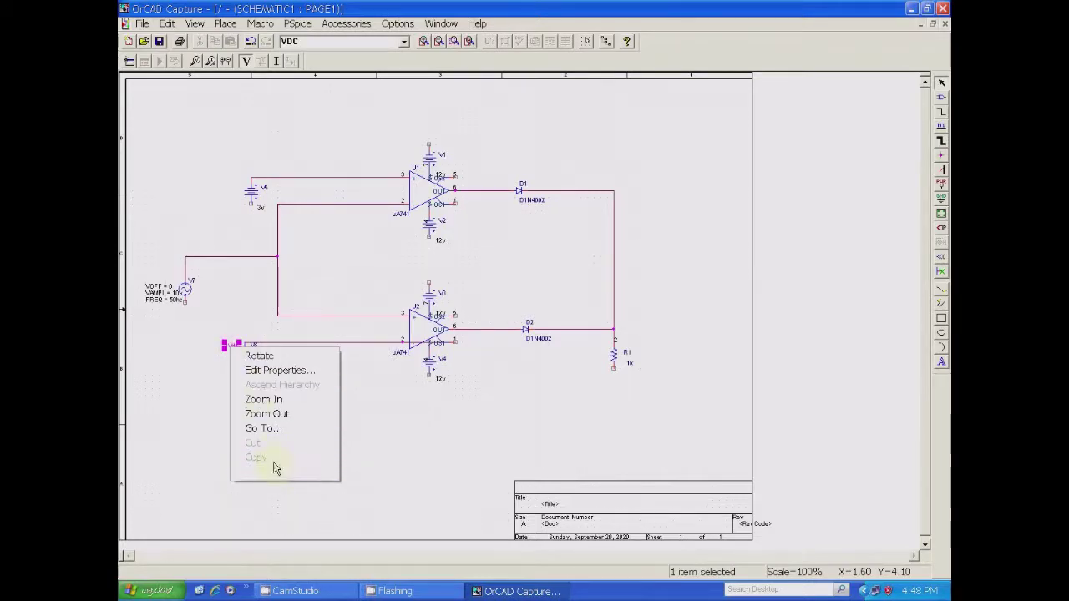
{"action": "left_click", "coordinate": [278, 370]}
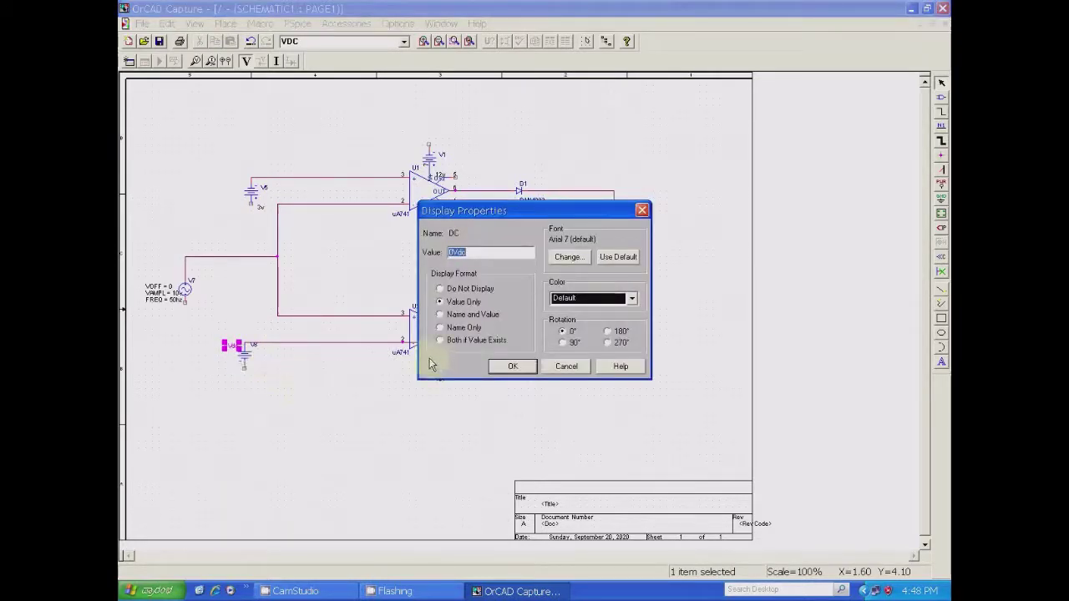
{"action": "type", "text": "3v"}
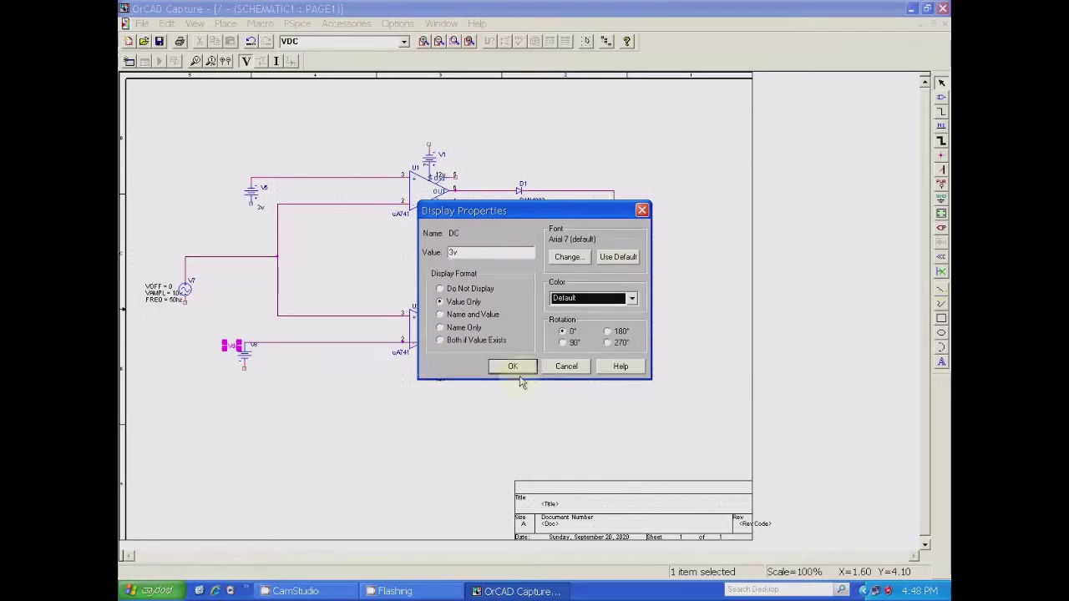
{"action": "left_click", "coordinate": [513, 368]}
{"action": "left_click", "coordinate": [340, 445]}
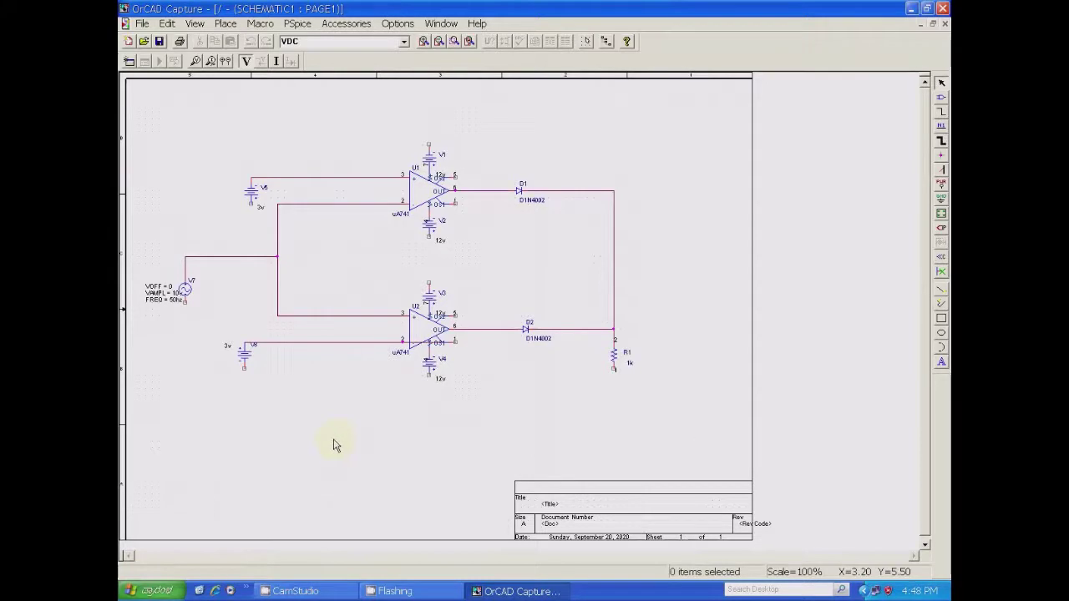
Step: Place 0 ground symbols from the SOURCE library under V5, sine source V7 and the DC source on U2's pin 2 wire
{"action": "left_click", "coordinate": [228, 25]}
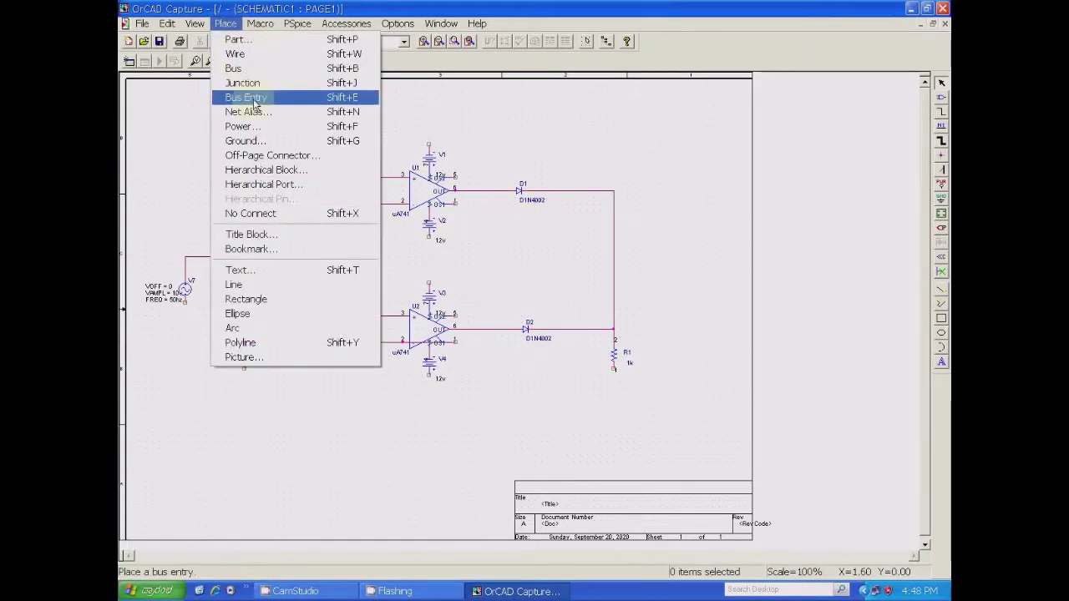
{"action": "left_click", "coordinate": [251, 140]}
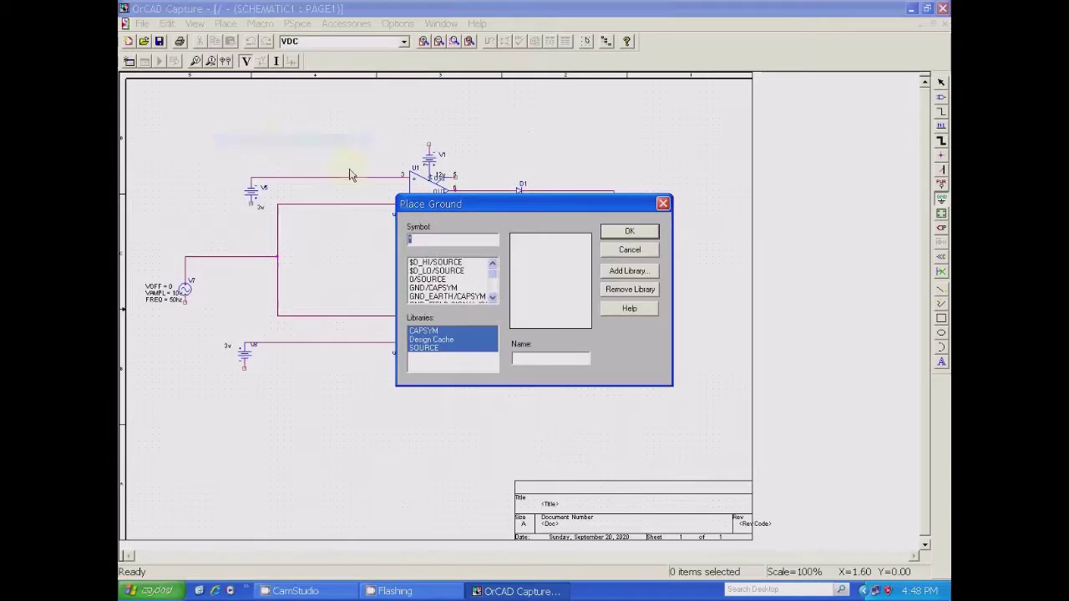
{"action": "left_click", "coordinate": [444, 354]}
{"action": "left_click", "coordinate": [449, 303]}
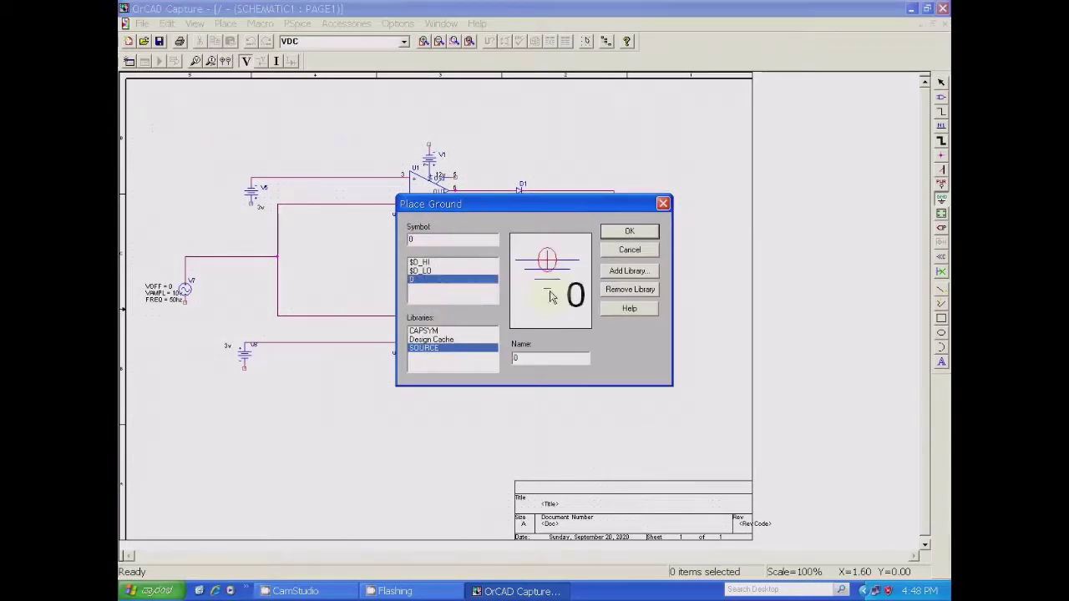
{"action": "left_click", "coordinate": [629, 232]}
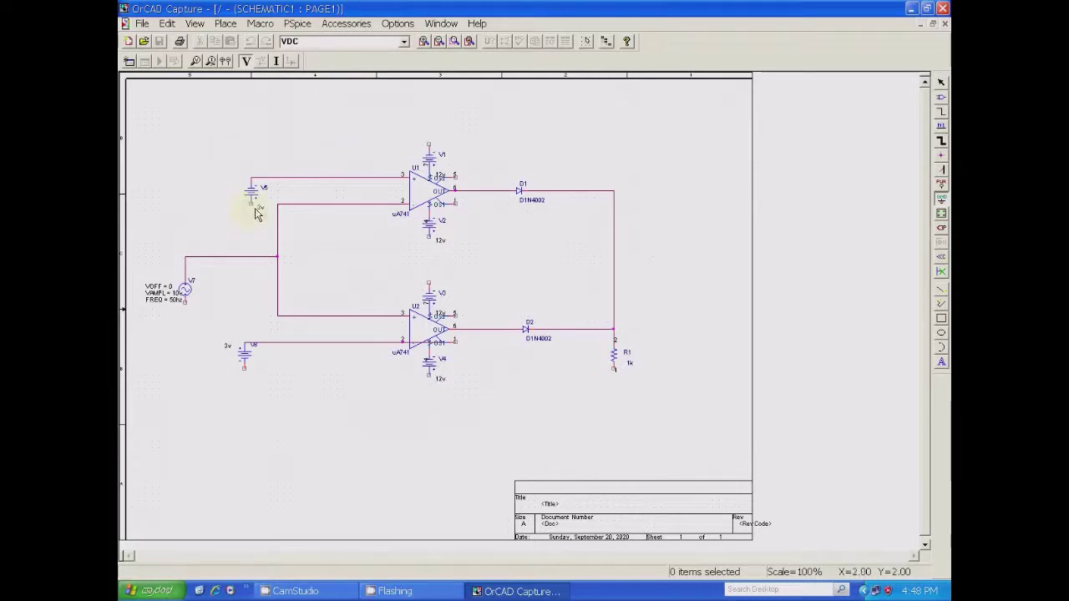
{"action": "left_click", "coordinate": [254, 212]}
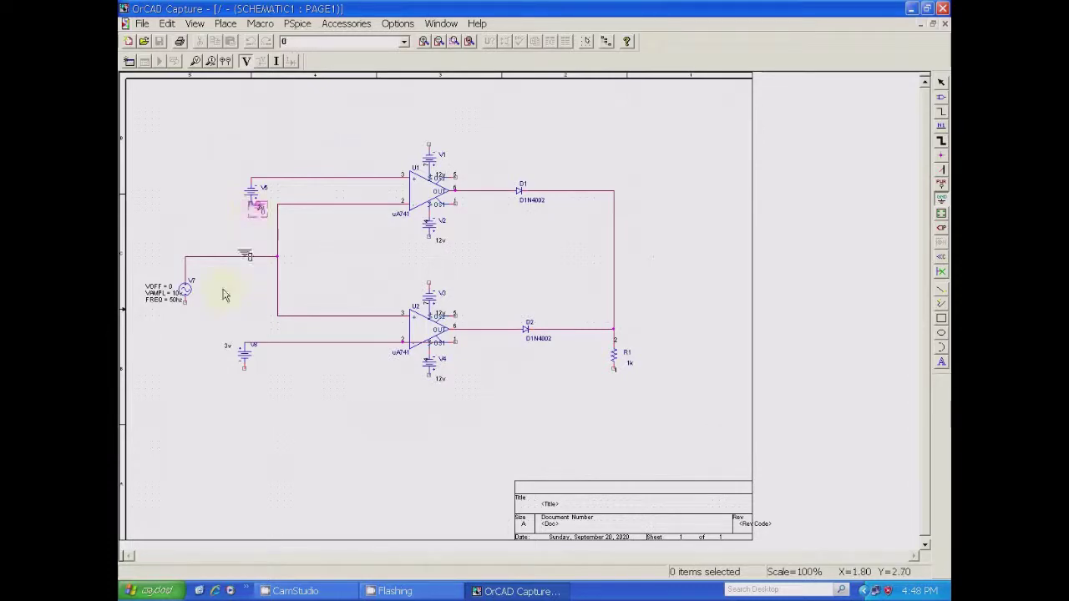
{"action": "left_click", "coordinate": [186, 310]}
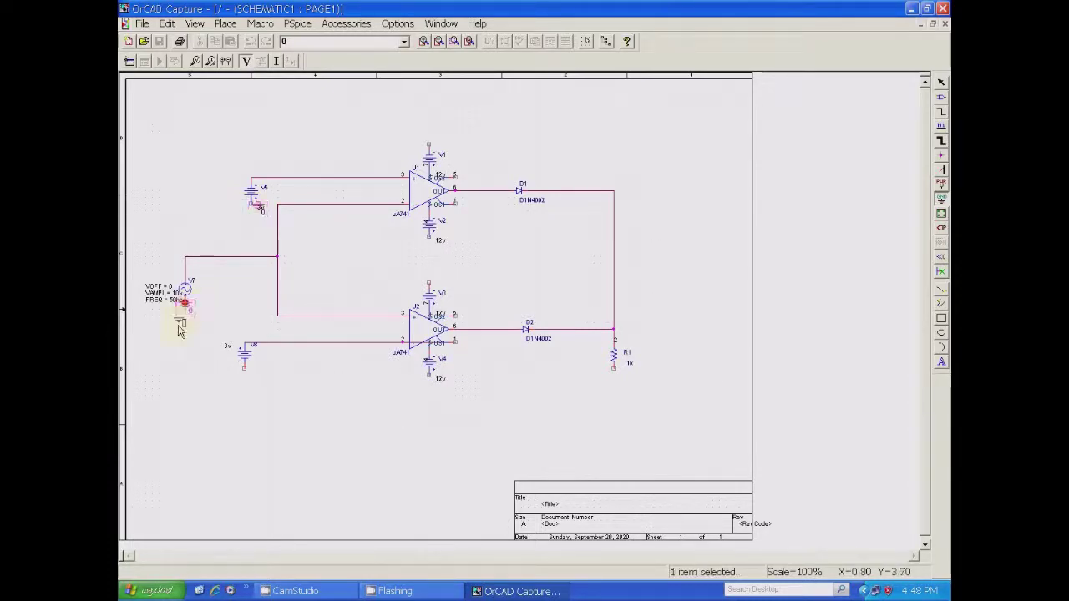
{"action": "left_click", "coordinate": [245, 373]}
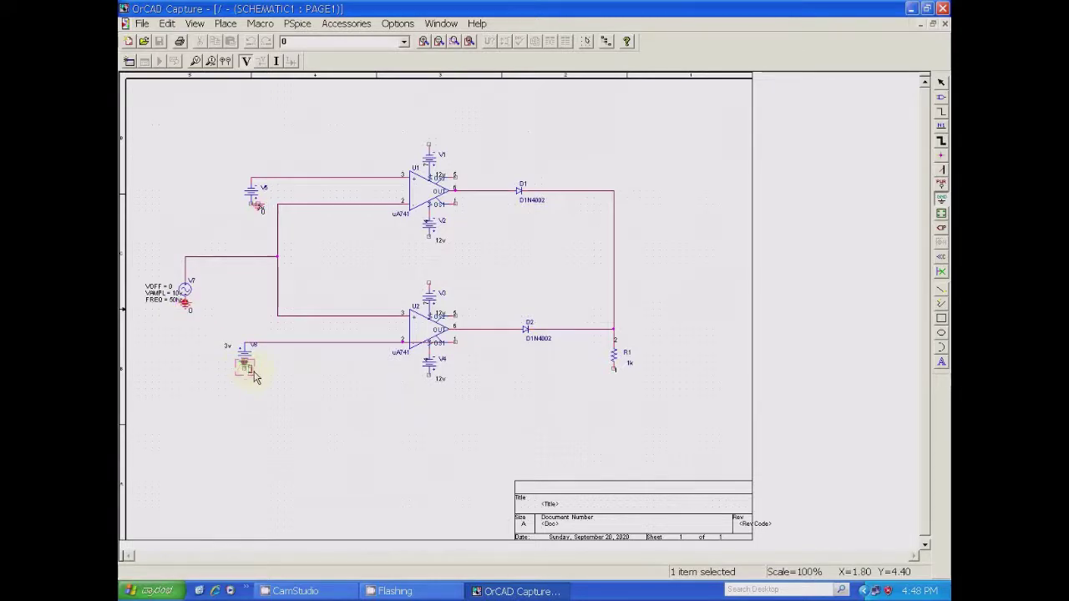
Step: Place 0 ground symbols under V4 and V2, above V1 and V3, and at the lower end of resistor R1
{"action": "left_click", "coordinate": [430, 397]}
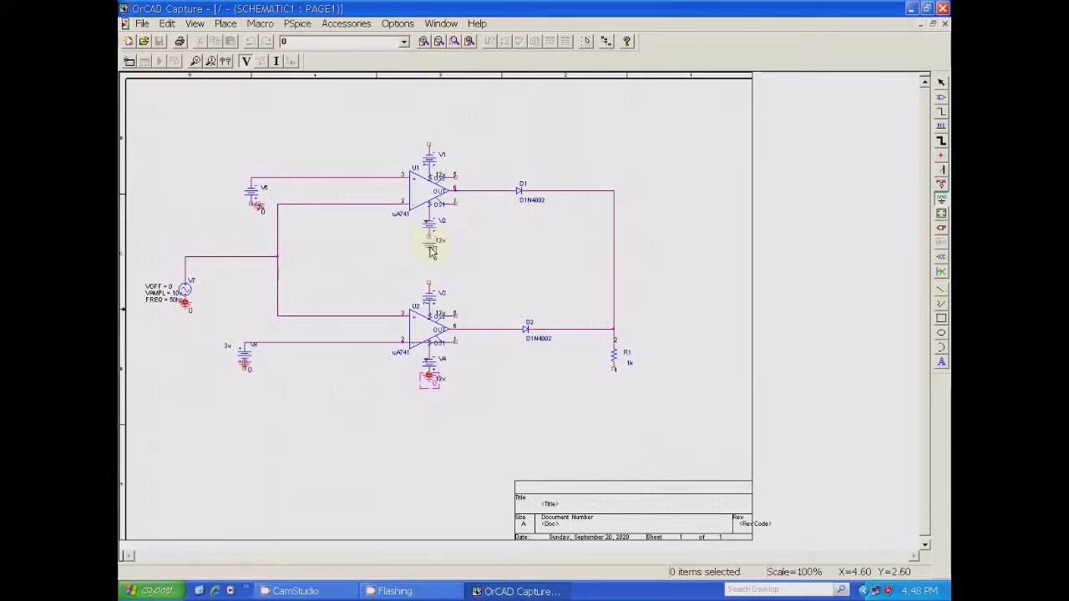
{"action": "left_click", "coordinate": [431, 250]}
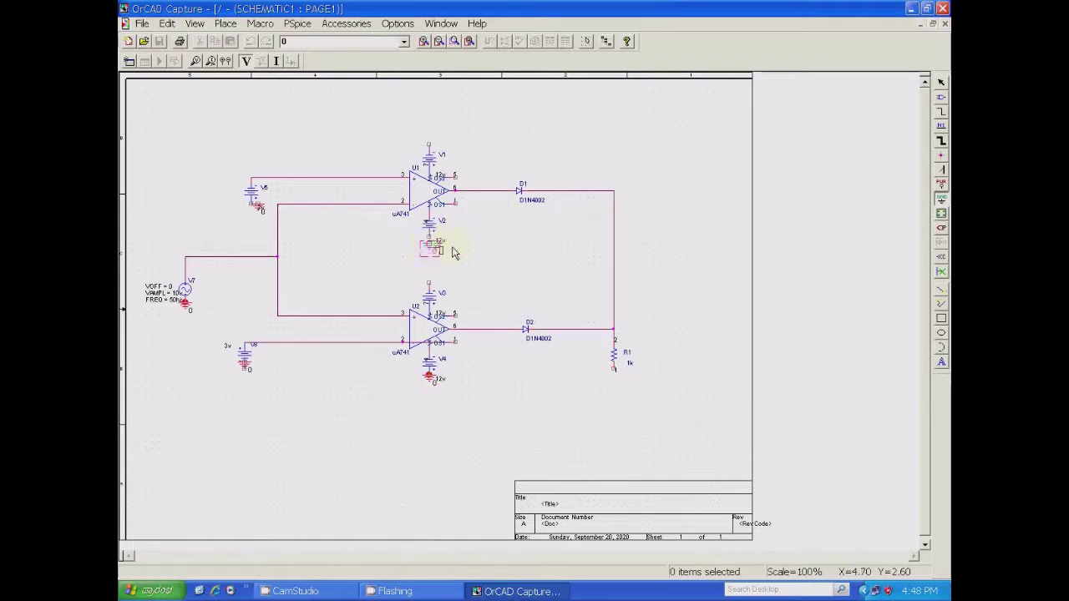
{"action": "left_click", "coordinate": [431, 138]}
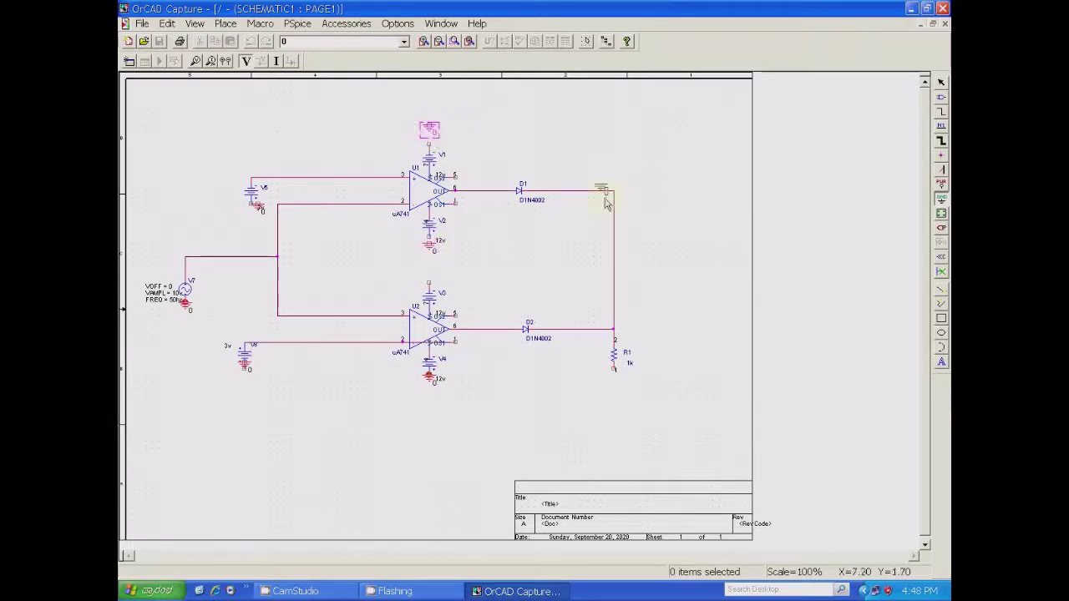
{"action": "left_click", "coordinate": [431, 277]}
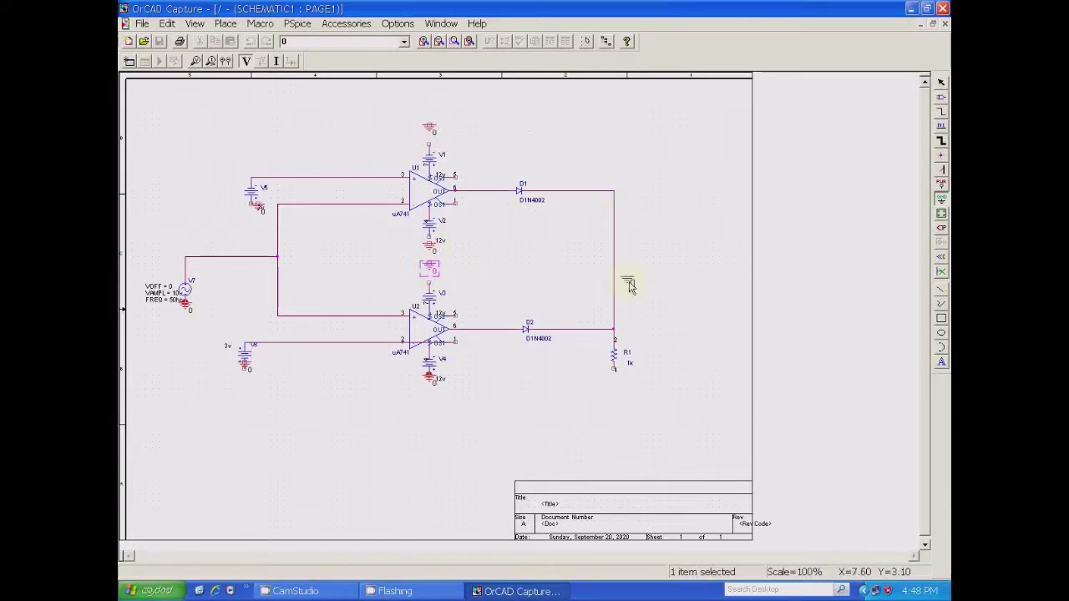
{"action": "left_click", "coordinate": [612, 376]}
{"action": "right_click", "coordinate": [615, 377]}
{"action": "left_click", "coordinate": [648, 383]}
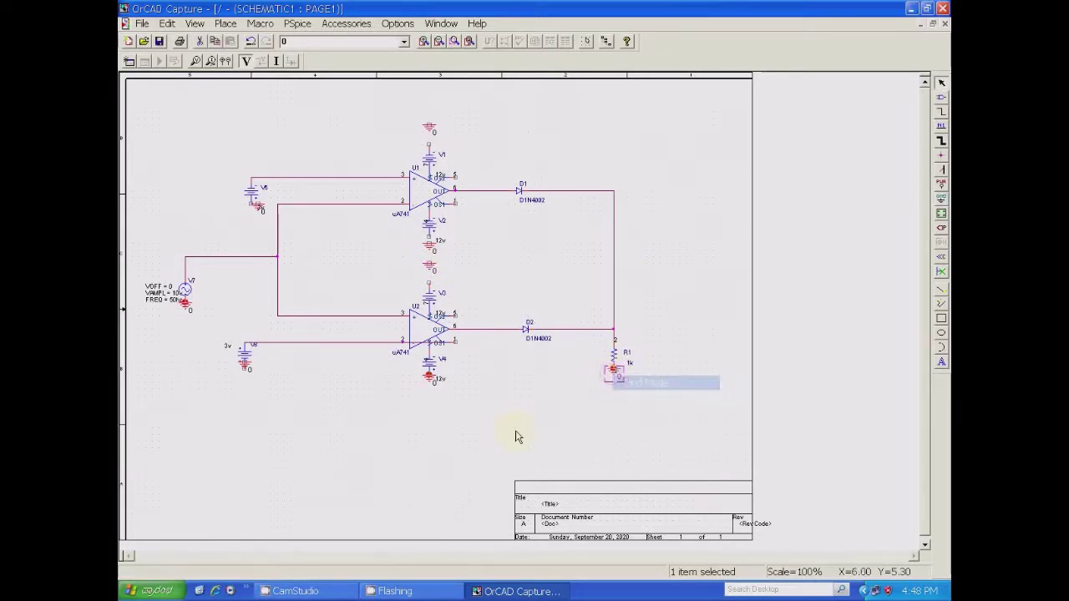
{"action": "left_click", "coordinate": [495, 444]}
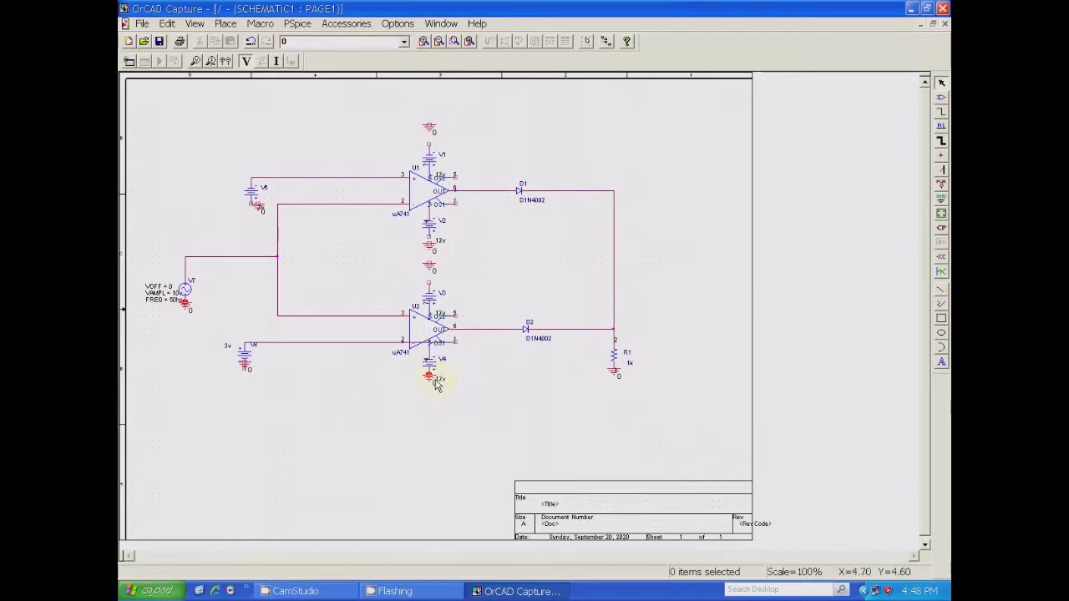
Step: Align the grounds under V4, V5 and the DC source on U2's pin 2 wire with their terminals, lowering the latter's 0 label
{"action": "left_click", "coordinate": [431, 379]}
{"action": "left_click", "coordinate": [480, 393]}
{"action": "left_click", "coordinate": [246, 369]}
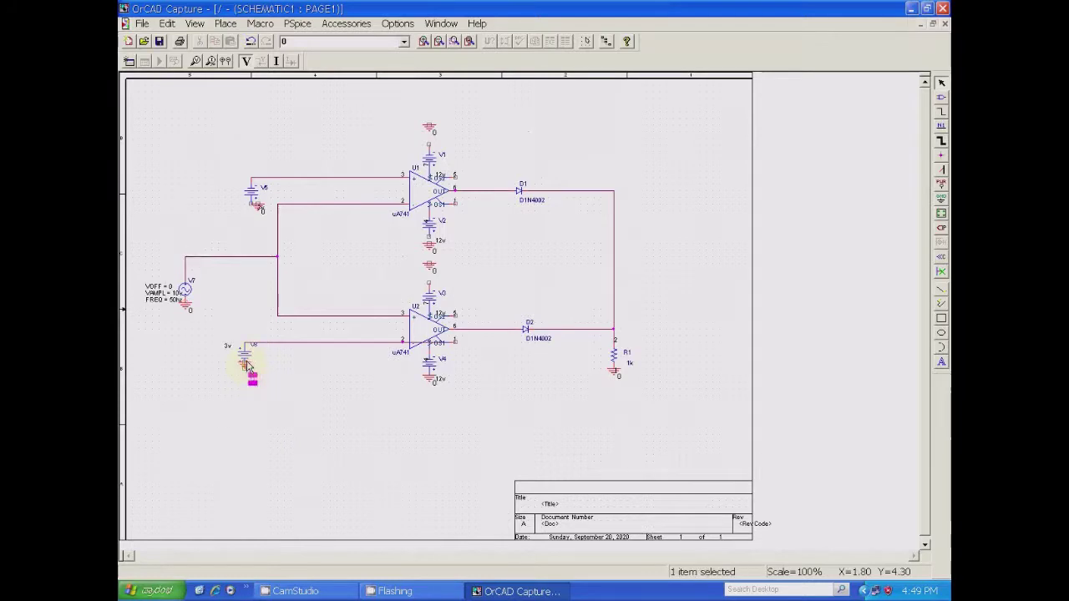
{"action": "left_click_drag", "start_coordinate": [246, 369], "coordinate": [252, 364]}
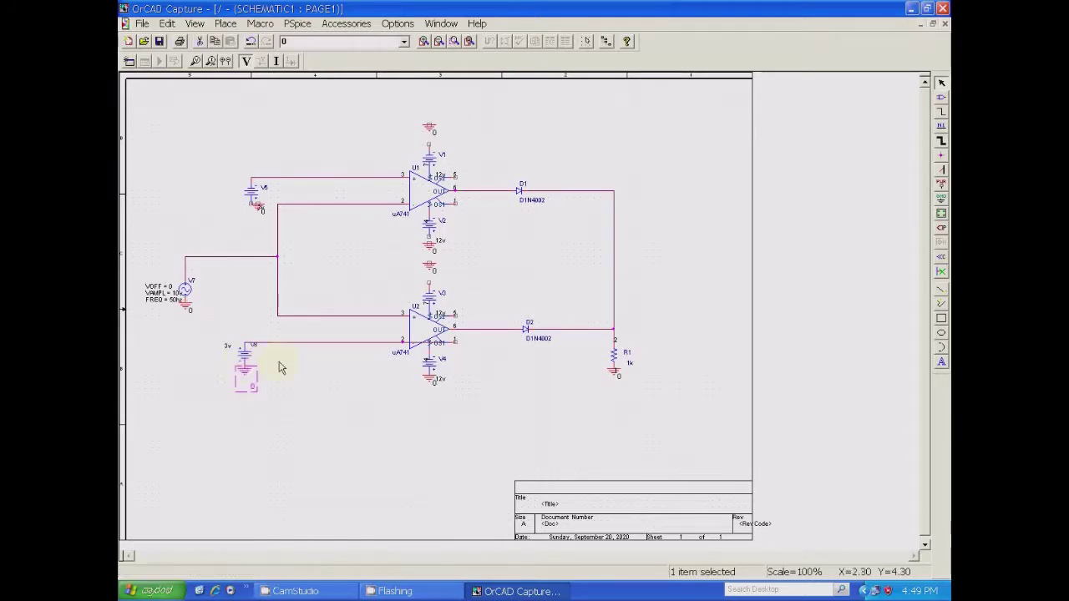
{"action": "left_click", "coordinate": [311, 385]}
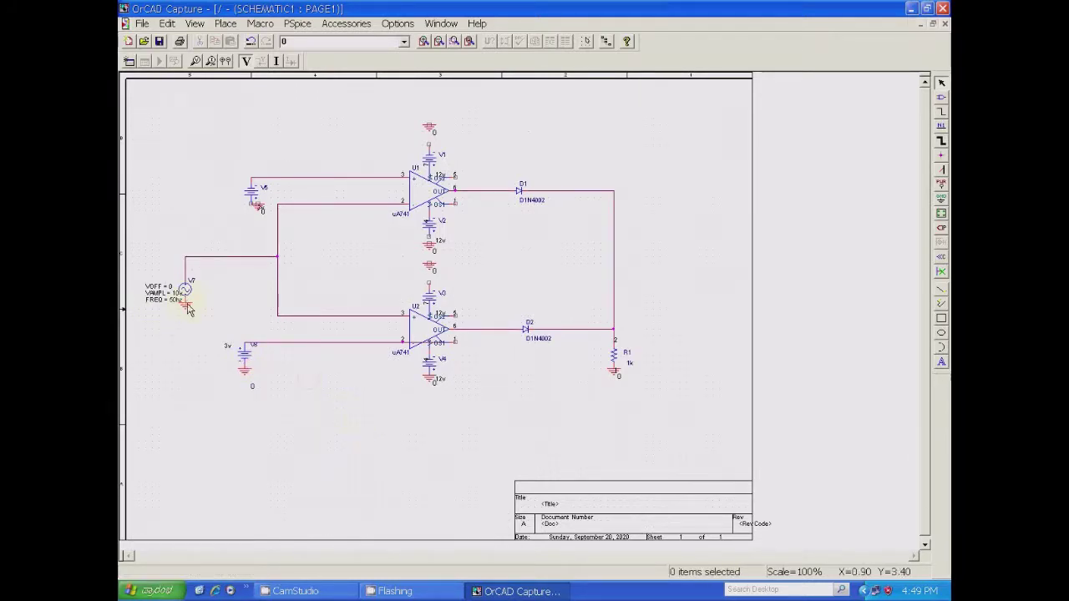
{"action": "mouse_move", "coordinate": [259, 210]}
{"action": "left_mouse_down"}
{"action": "mouse_move", "coordinate": [247, 218]}
{"action": "mouse_move", "coordinate": [255, 209]}
{"action": "left_mouse_up"}
{"action": "left_click", "coordinate": [222, 228]}
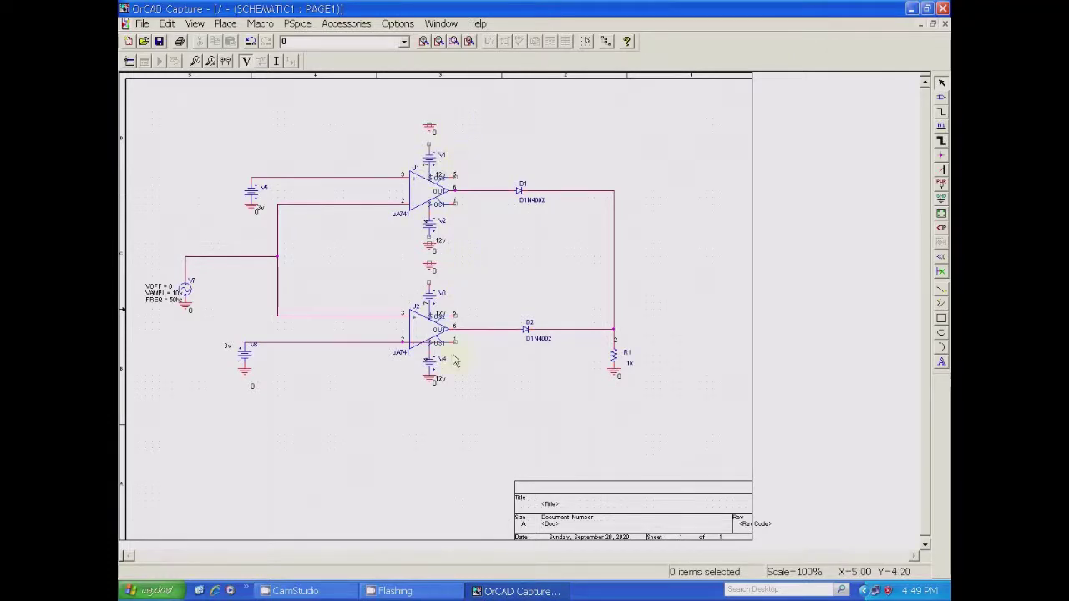
Step: Attach V2's ground to its lower terminal, then turn V3's ground upside down and attach it to V3's upper terminal
{"action": "left_click", "coordinate": [430, 267]}
{"action": "left_click_drag", "start_coordinate": [421, 270], "coordinate": [429, 265]}
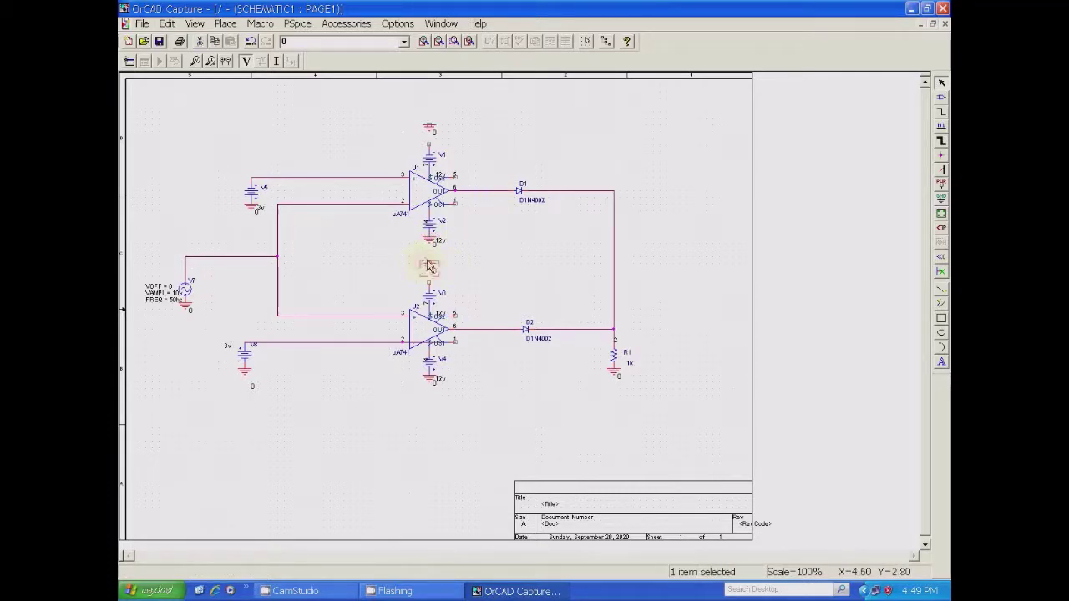
{"action": "right_click", "coordinate": [433, 272]}
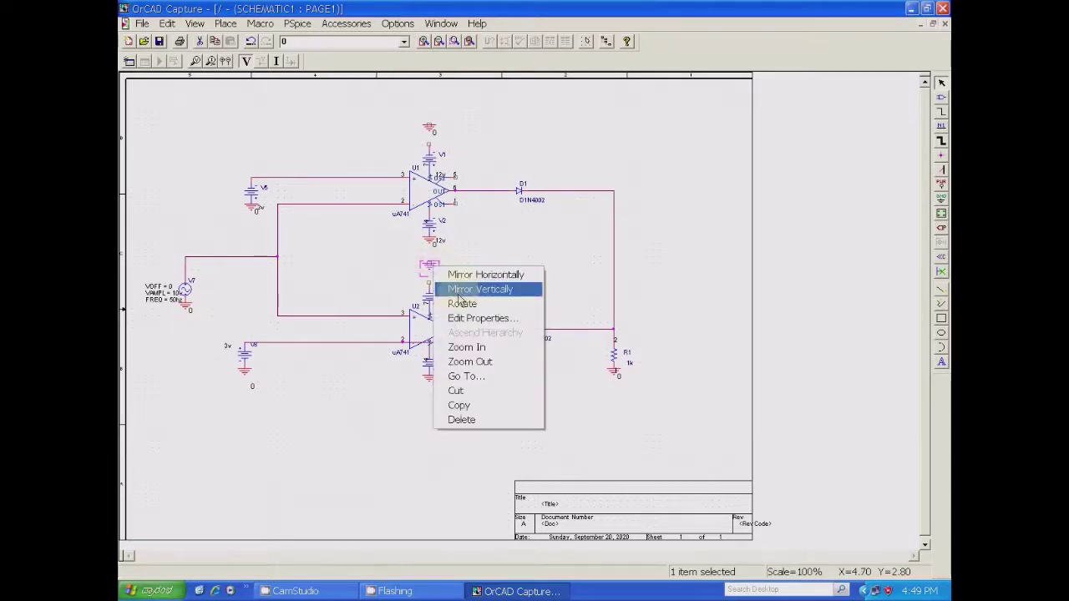
{"action": "left_click", "coordinate": [468, 289]}
{"action": "right_click", "coordinate": [432, 278]}
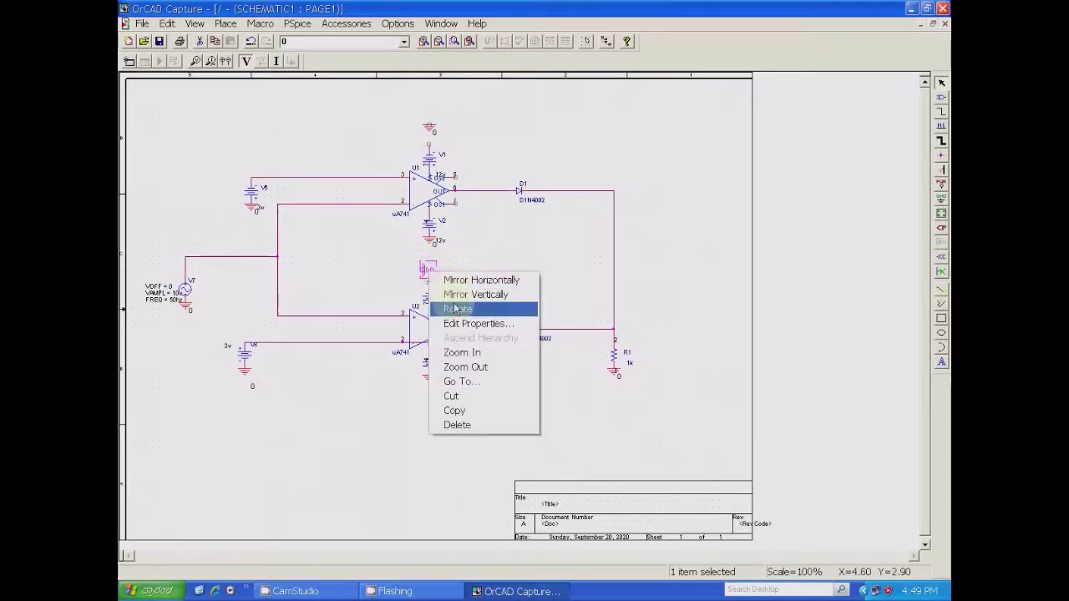
{"action": "left_click", "coordinate": [455, 307]}
{"action": "left_click_drag", "start_coordinate": [431, 276], "coordinate": [430, 288]}
{"action": "left_click", "coordinate": [496, 258]}
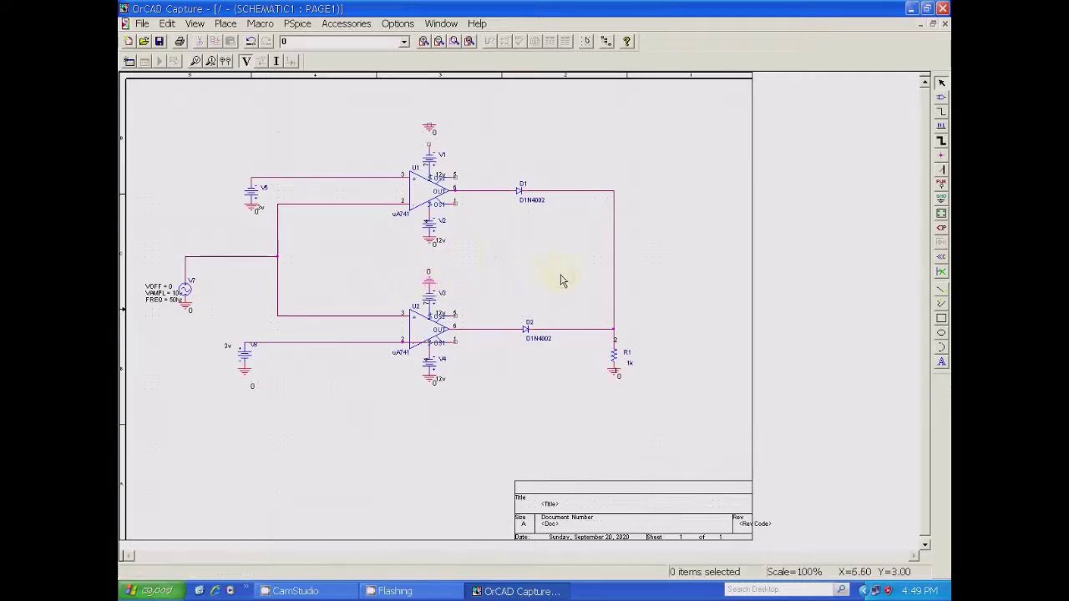
Step: Rotate the ground symbol above V1 twice so it points upward and attach it to V1's upper terminal
{"action": "left_click", "coordinate": [430, 131]}
{"action": "right_click", "coordinate": [430, 129]}
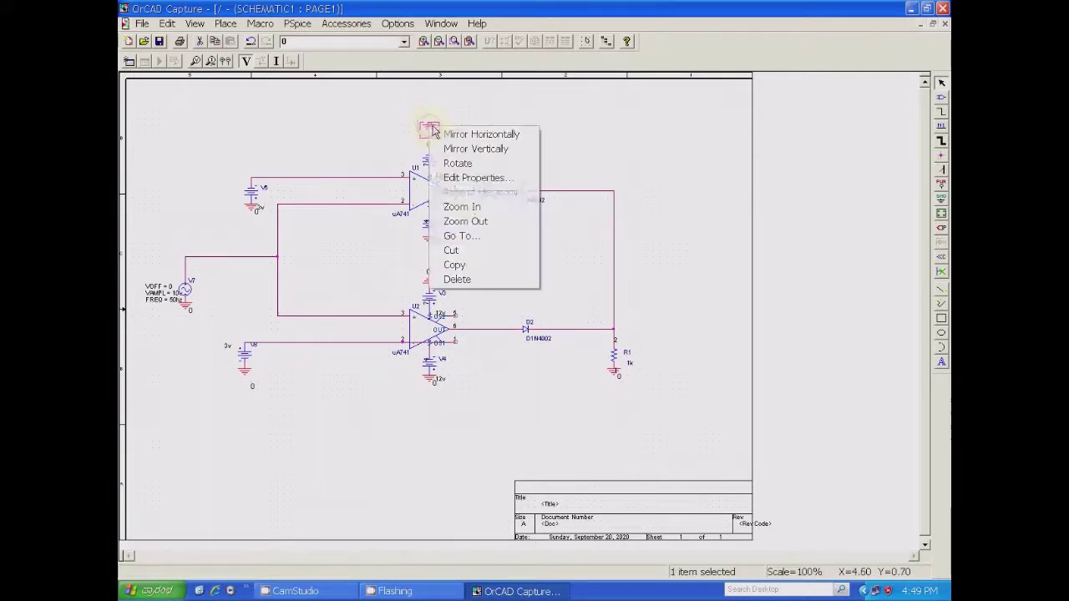
{"action": "left_click", "coordinate": [461, 163]}
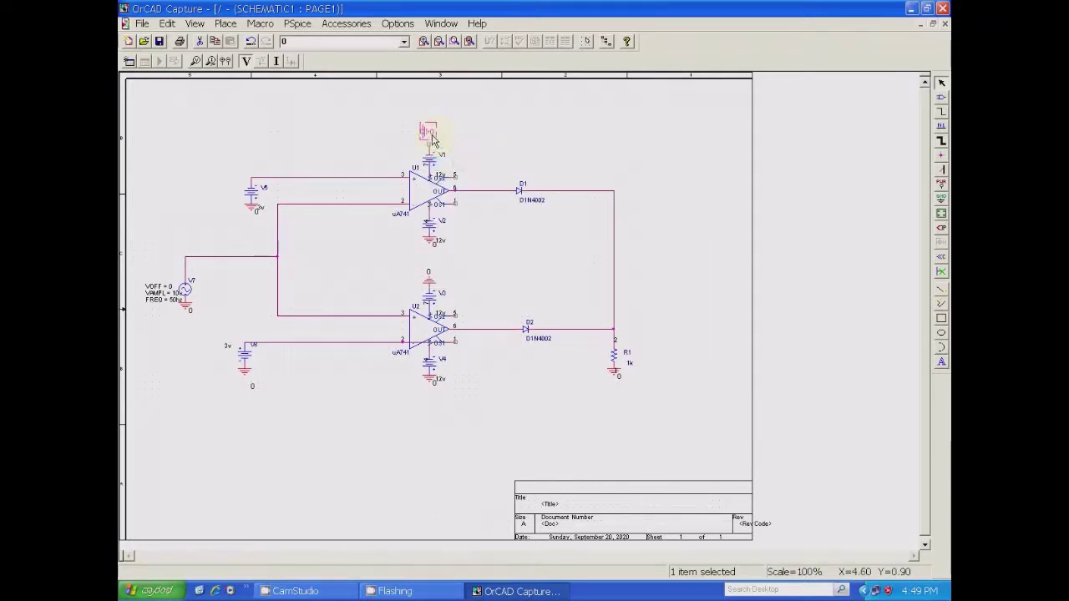
{"action": "right_click", "coordinate": [436, 140]}
{"action": "left_click", "coordinate": [464, 174]}
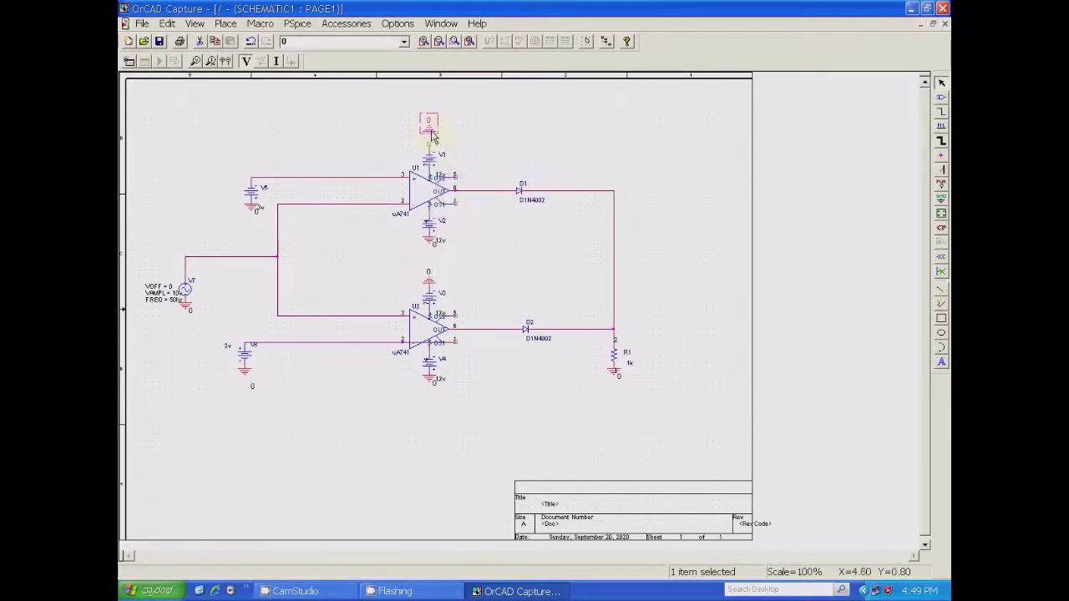
{"action": "left_click_drag", "start_coordinate": [432, 138], "coordinate": [432, 151]}
{"action": "left_click", "coordinate": [545, 142]}
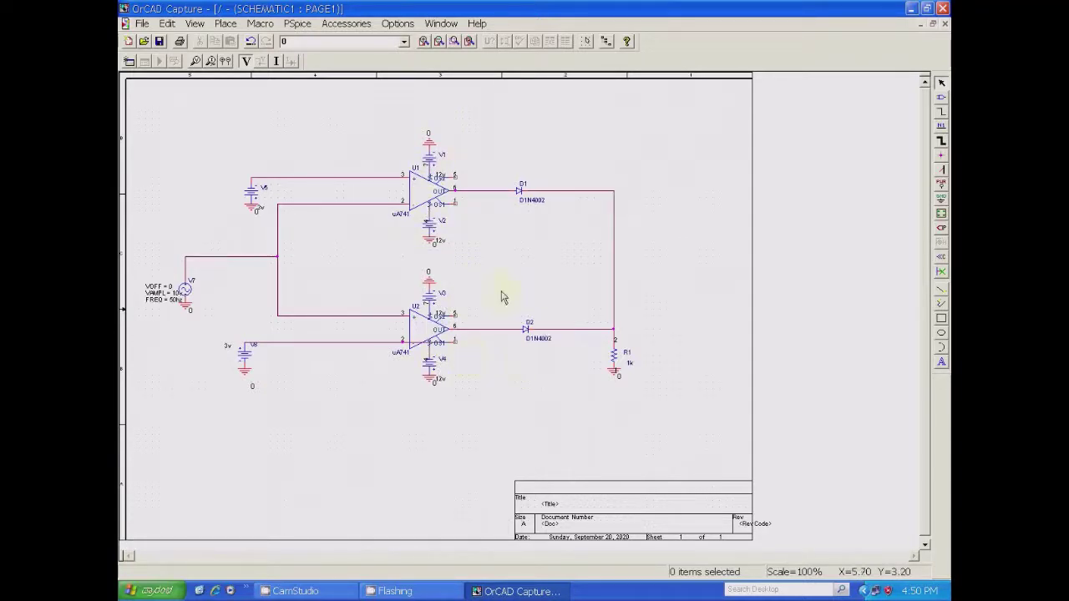
Step: Place voltage markers on the output node above R1 and on the input wire above sine source V7
{"action": "left_click", "coordinate": [196, 62]}
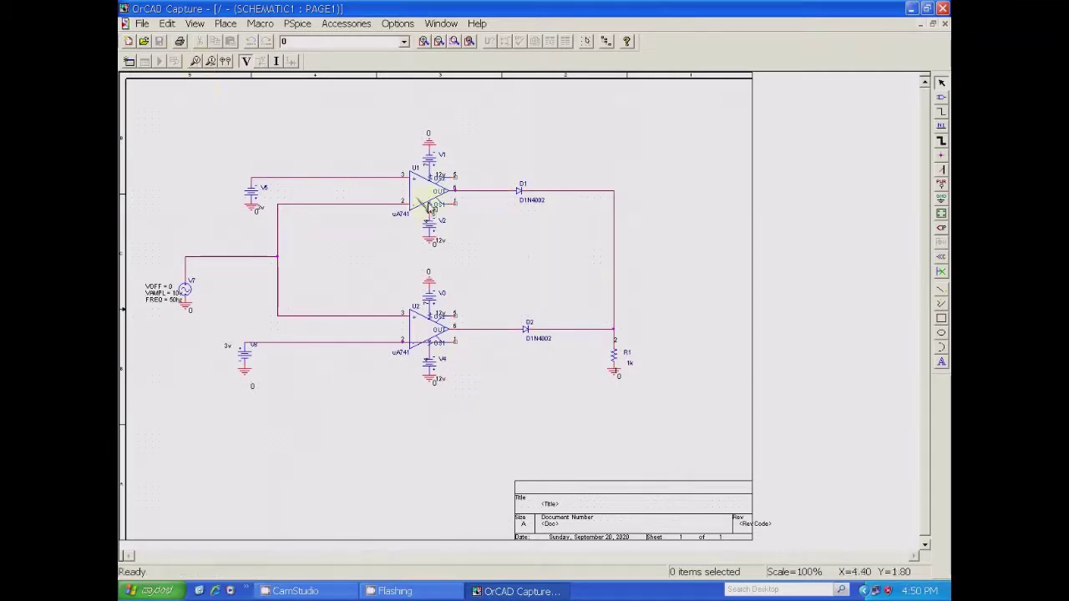
{"action": "left_click", "coordinate": [615, 334]}
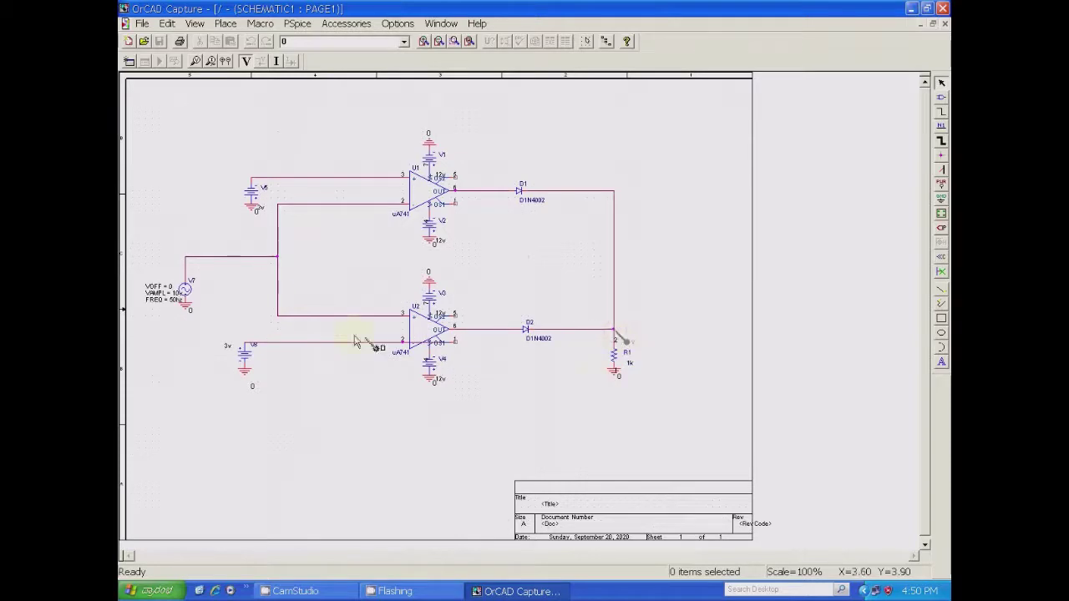
{"action": "left_click", "coordinate": [187, 261]}
{"action": "right_click", "coordinate": [187, 262]}
{"action": "left_click", "coordinate": [204, 264]}
Step: Create a new PSpice simulation profile named ADE_Exp3_WC
{"action": "left_click", "coordinate": [290, 25]}
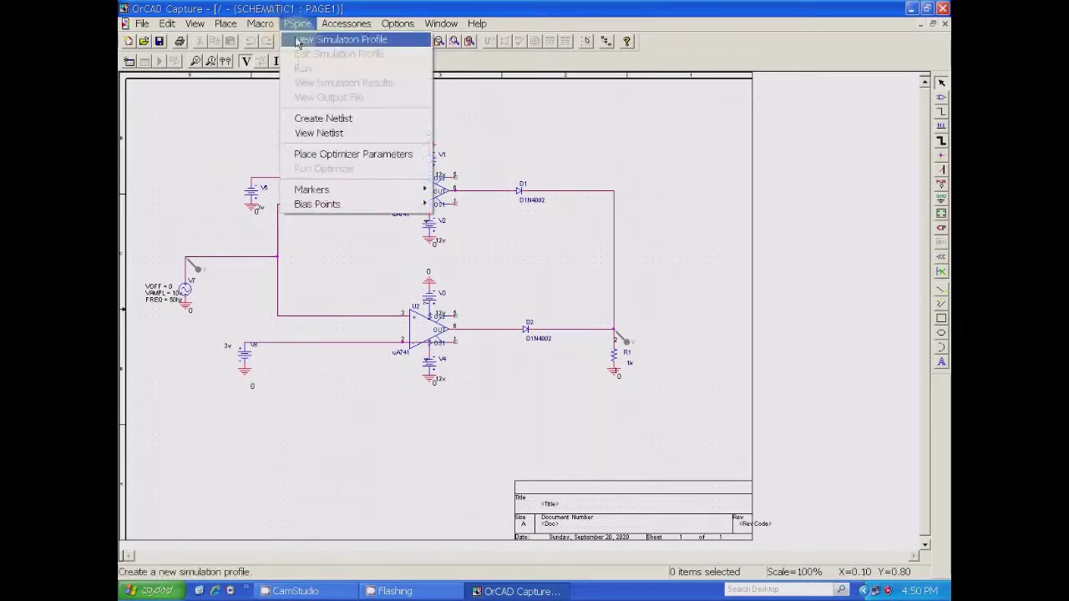
{"action": "left_click", "coordinate": [301, 39]}
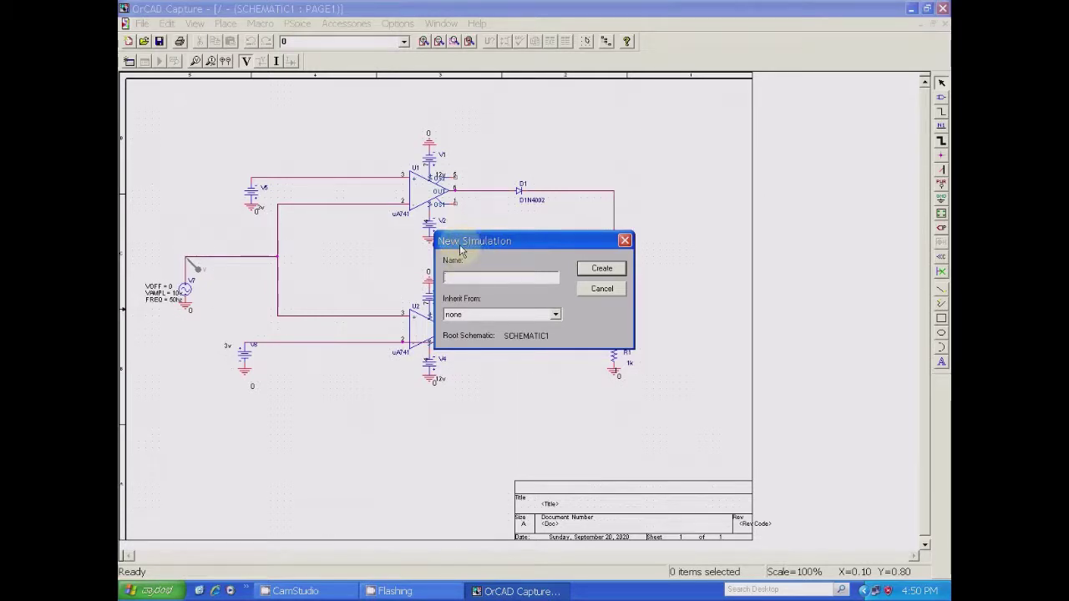
{"action": "type", "text": "w"}
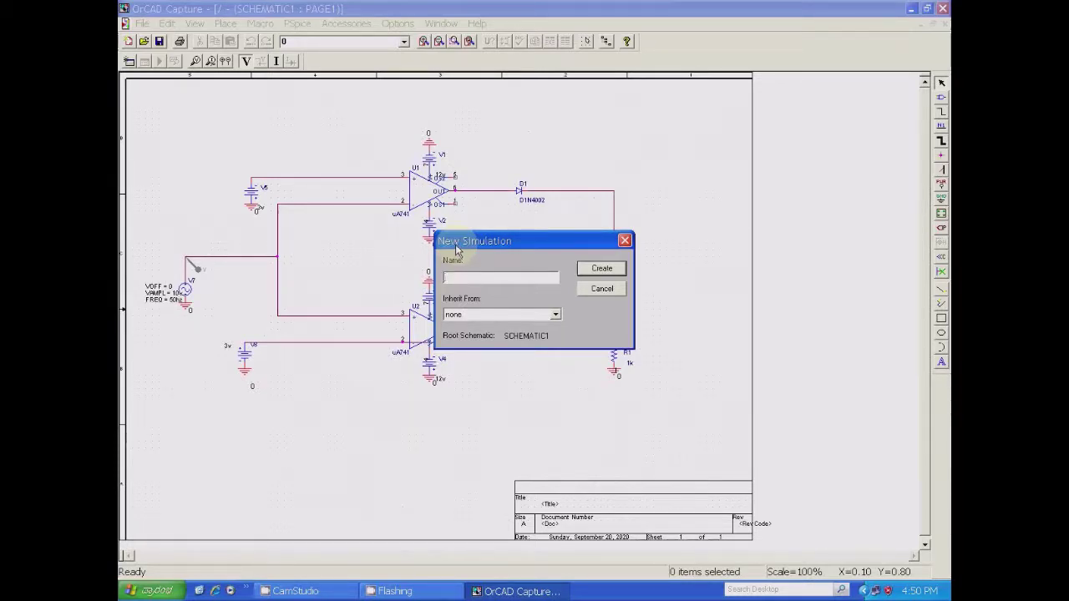
{"action": "type", "text": "E_Exp3_WC"}
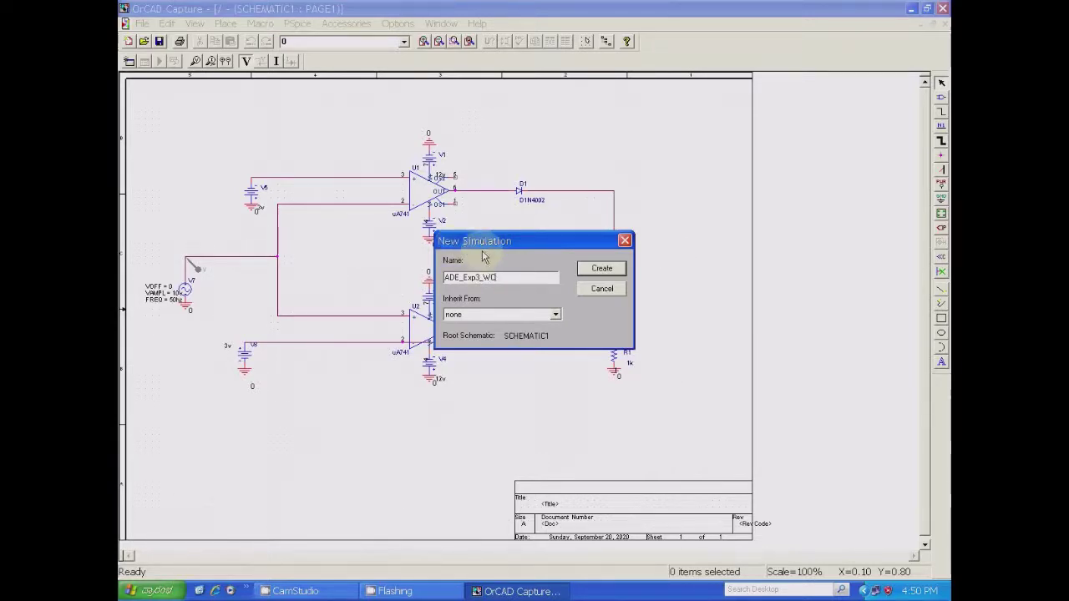
{"action": "left_click", "coordinate": [594, 269]}
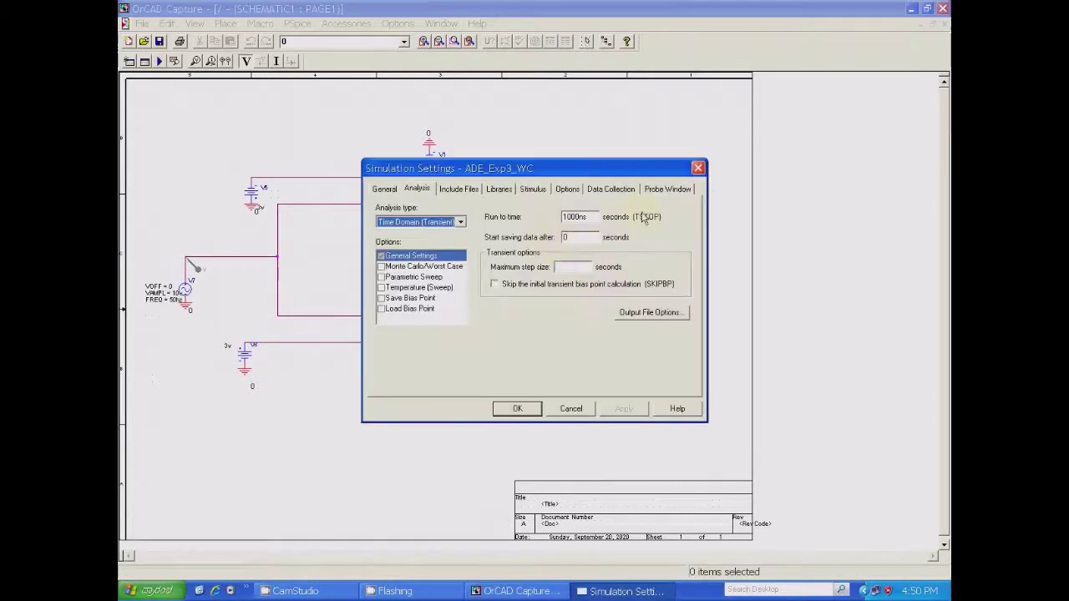
Step: Set the transient analysis run time to 100ms and the maximum step size to 0.01ms, and apply the simulation settings
{"action": "left_click", "coordinate": [584, 216]}
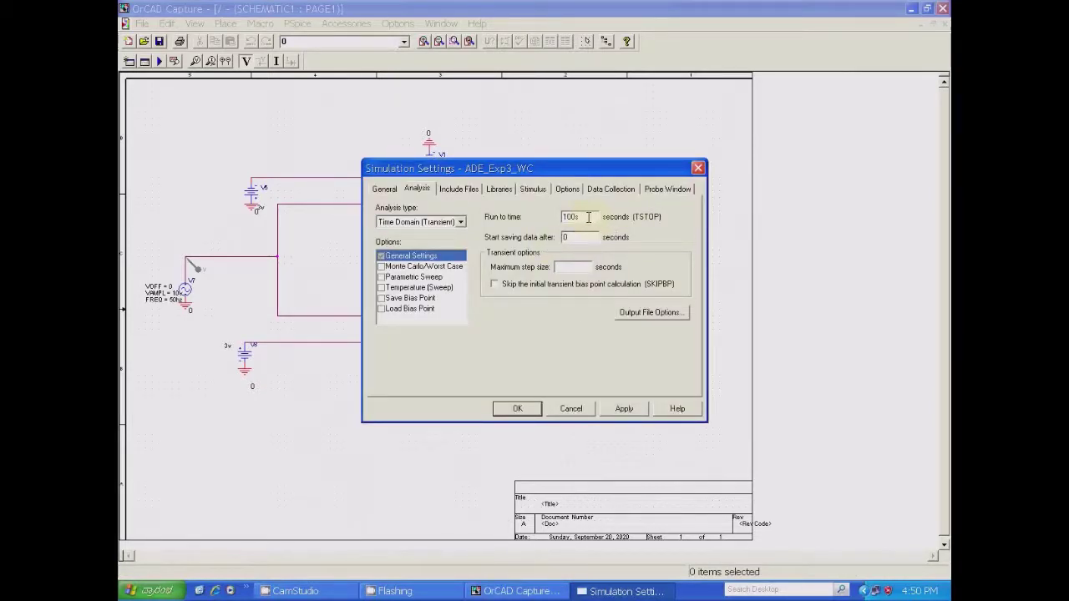
{"action": "key", "text": "Tab"}
{"action": "key", "text": "Tab"}
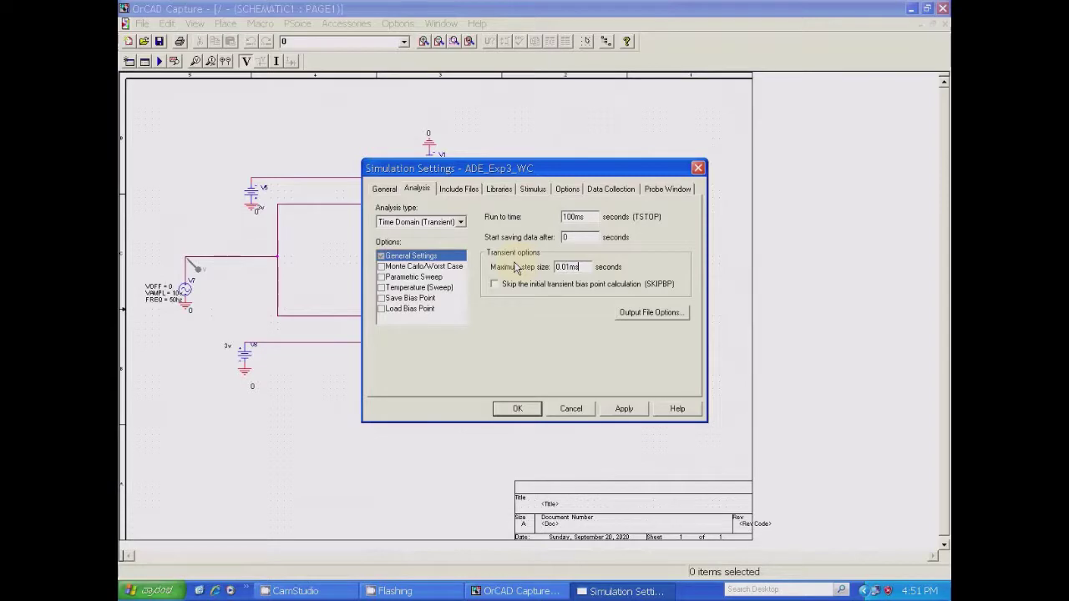
{"action": "left_click", "coordinate": [617, 409]}
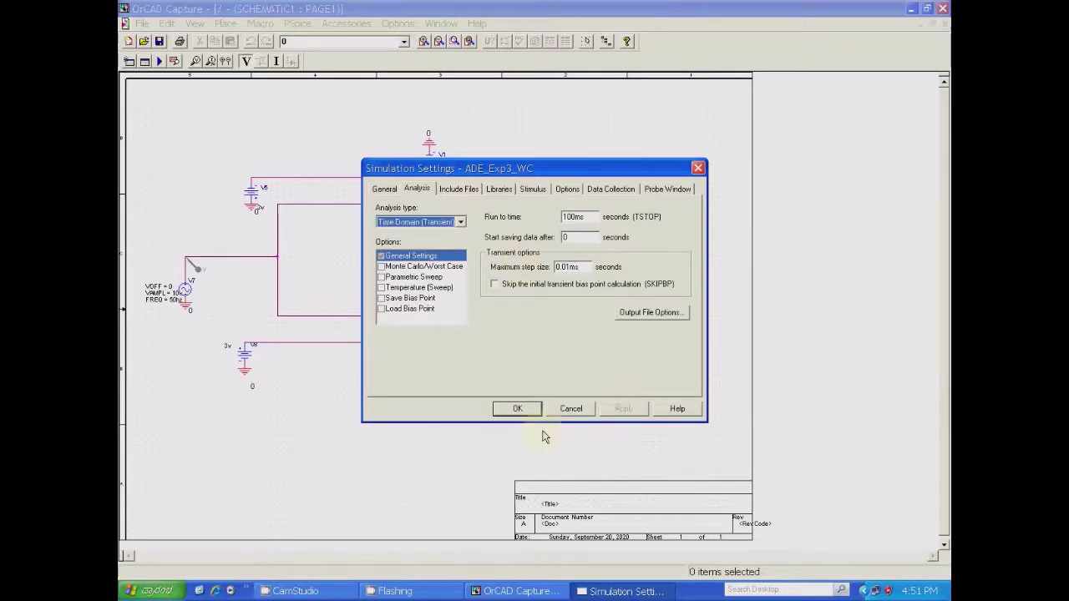
{"action": "left_click", "coordinate": [518, 409]}
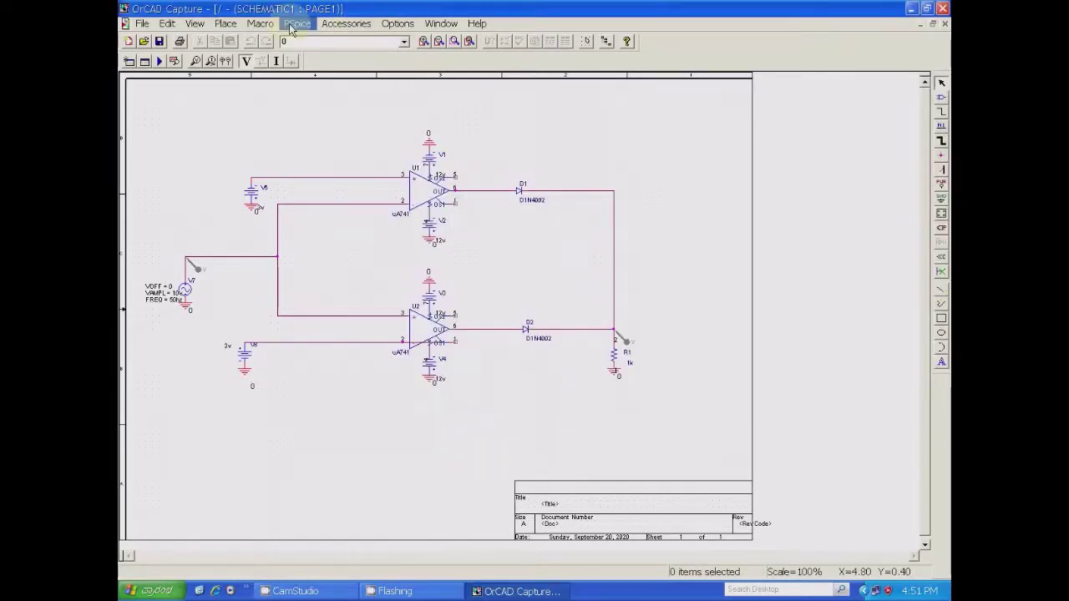
Step: Run the PSpice simulation to plot the marked input and output voltages, and close PSpice A/D after viewing the waveforms
{"action": "left_click", "coordinate": [298, 23]}
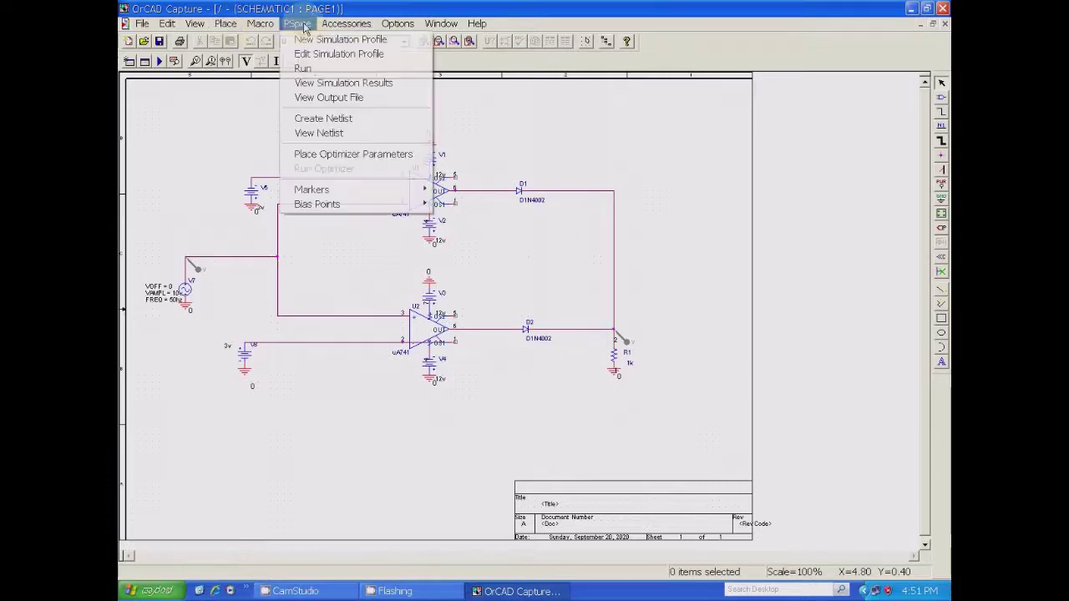
{"action": "left_click", "coordinate": [321, 67]}
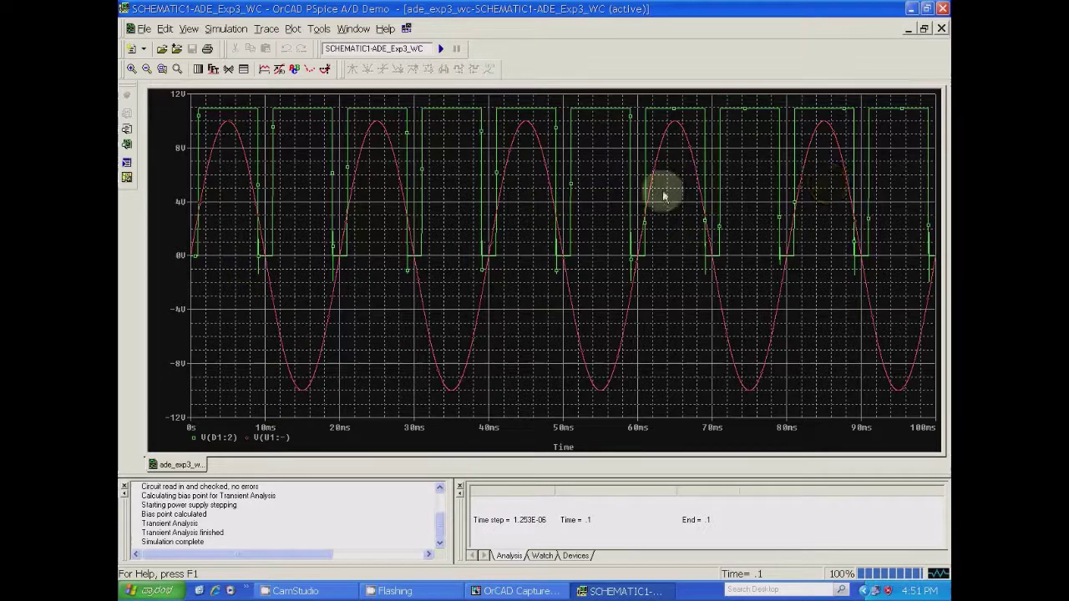
{"action": "left_click", "coordinate": [941, 30]}
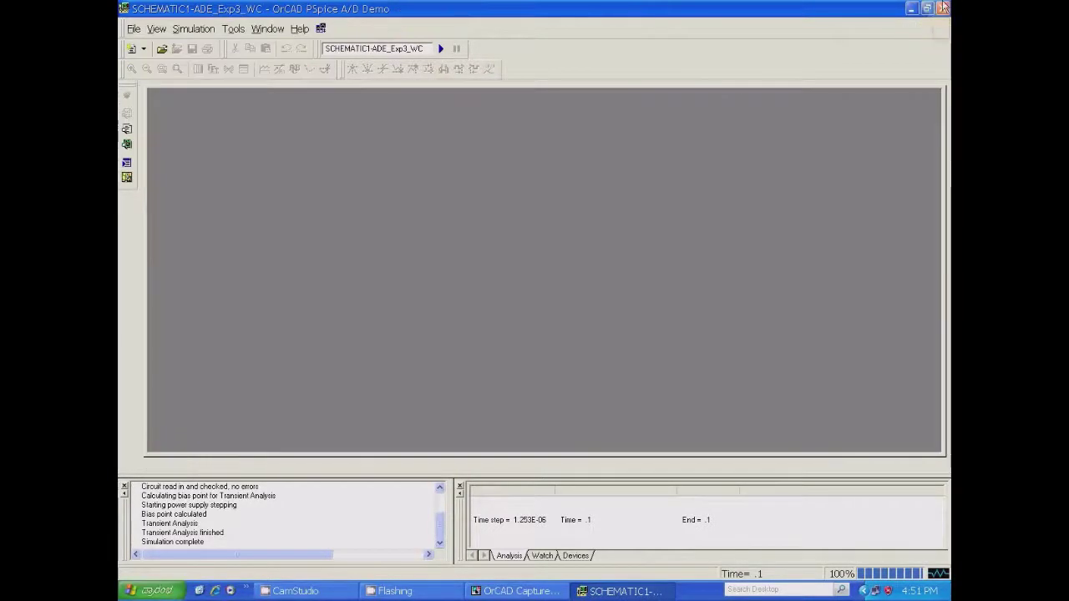
{"action": "left_click", "coordinate": [942, 8]}
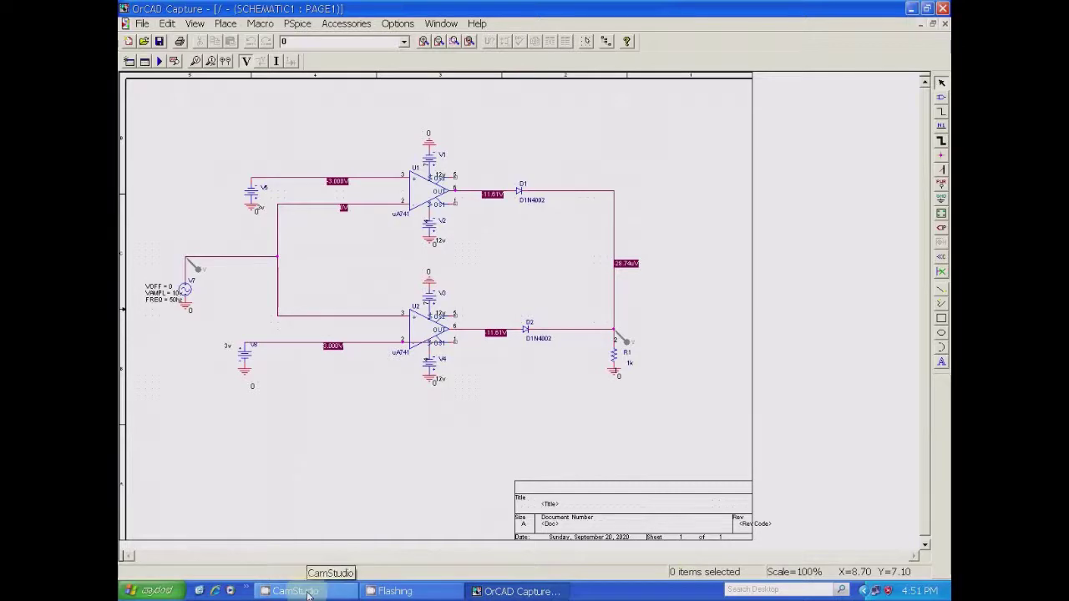
Step: Examine the bias voltages at the op-amp inputs, op-amp outputs and load node up close on the schematic
{"action": "left_click", "coordinate": [424, 41]}
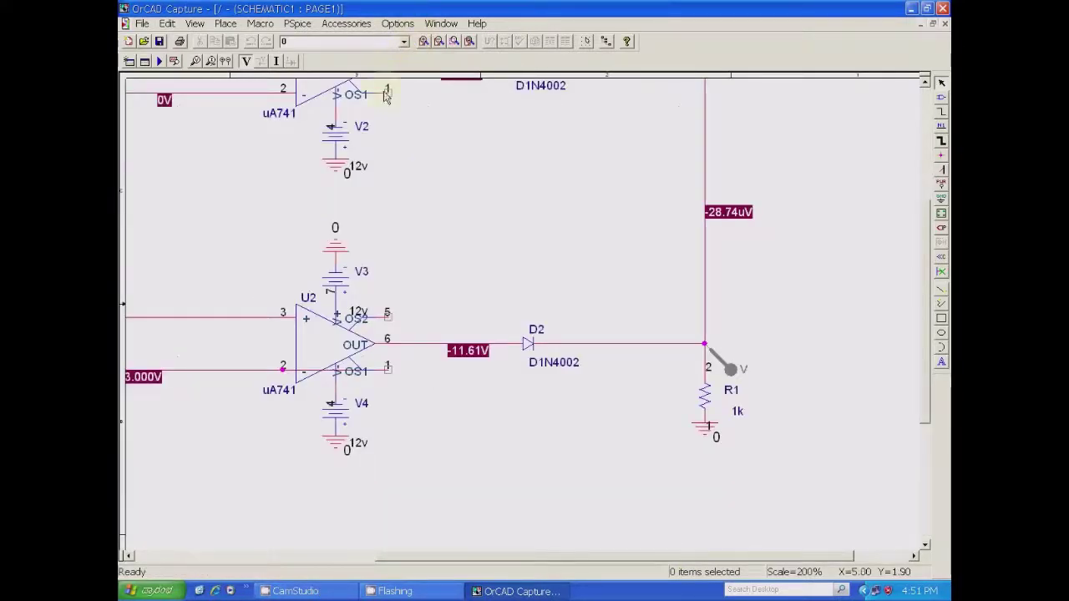
{"action": "scroll", "coordinate": [528, 260], "scroll_direction": "up", "scroll_amount": 3}
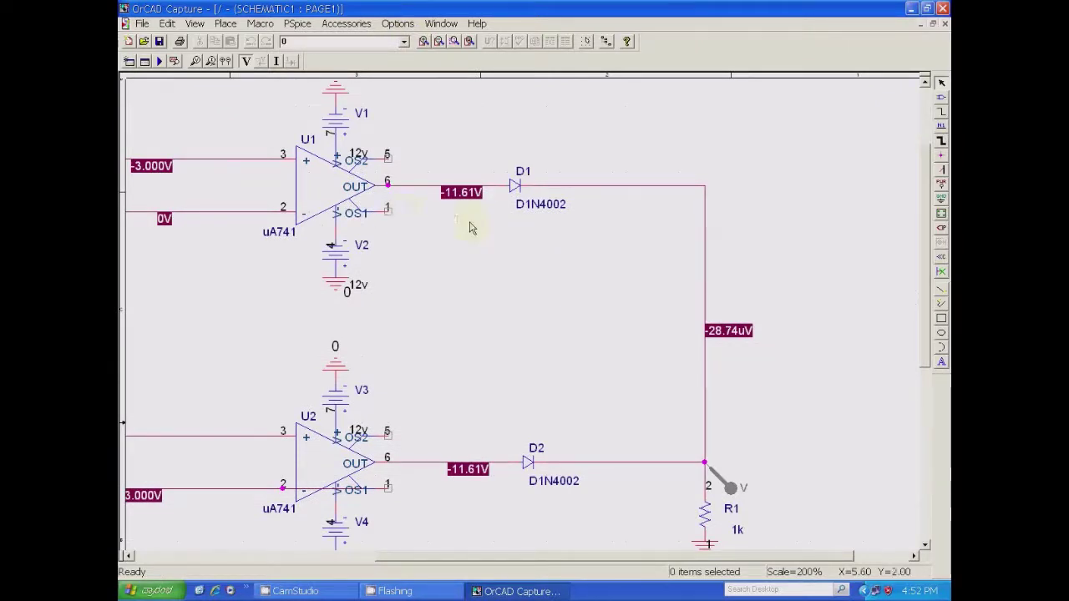
{"action": "left_click", "coordinate": [440, 42]}
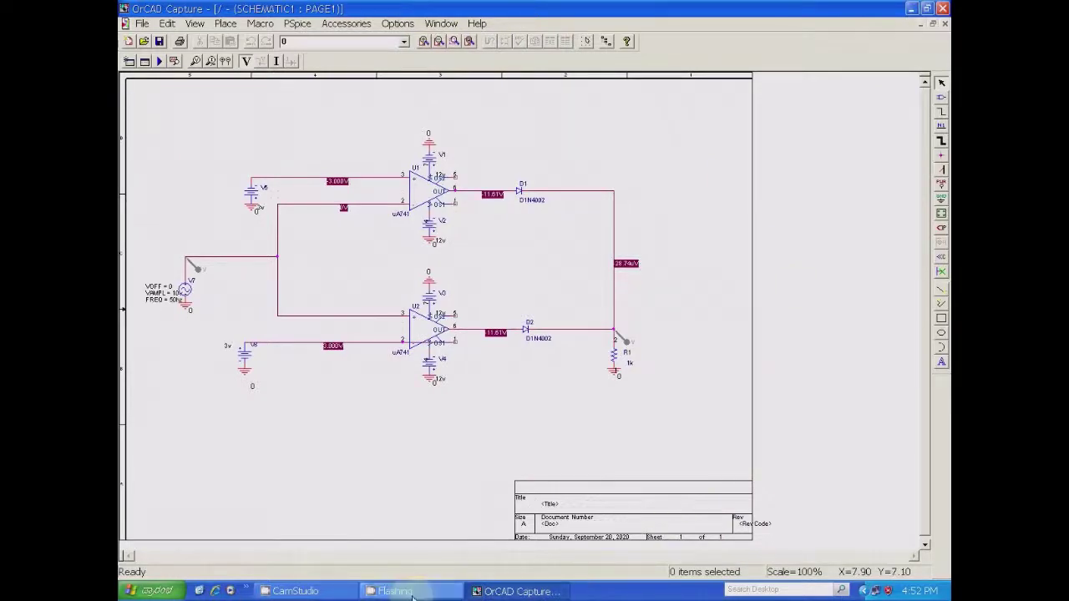
{"action": "left_click", "coordinate": [294, 591]}
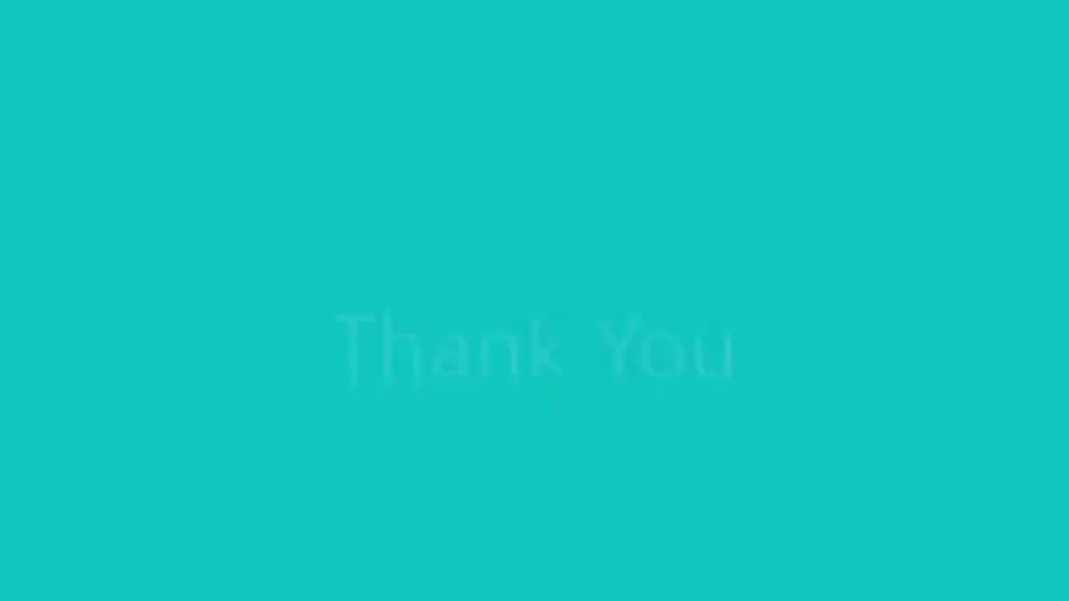